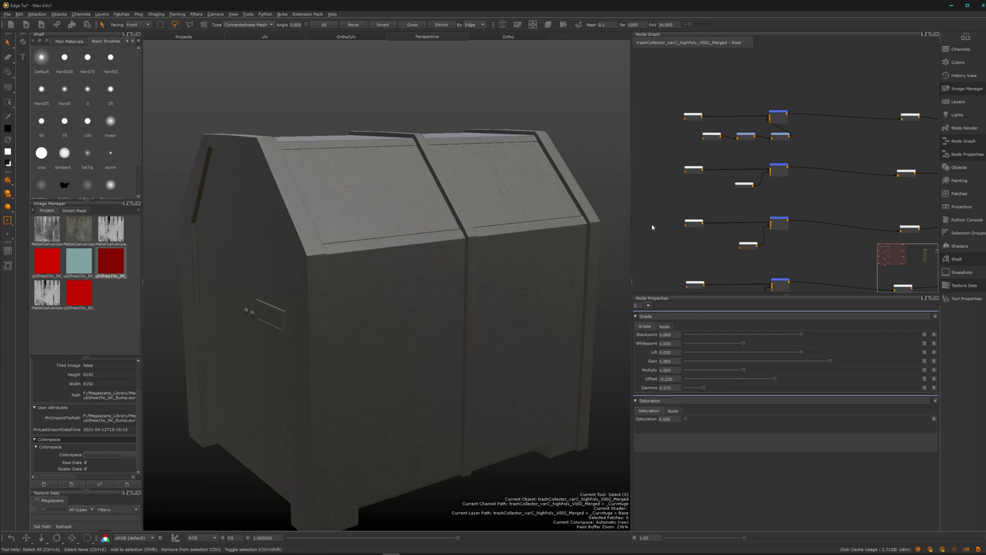
Step: Examine the container model and the four base node chains in the node graph
alt+drag(432, 306, 329, 358)
scroll(686, 211, down, 1)
mouse_move(718, 260)
middle_down()
mouse_move(723, 176)
mouse_move(733, 264)
middle_up()
scroll(771, 202, up, 1)
middle_drag(729, 210, 742, 183)
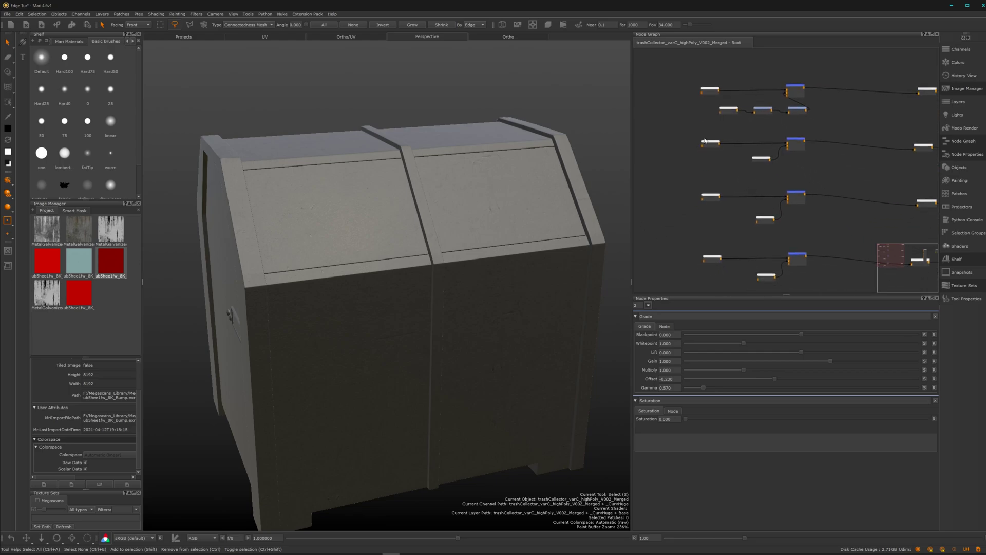
drag(691, 86, 729, 97)
drag(672, 133, 729, 166)
drag(679, 185, 735, 223)
drag(687, 243, 740, 282)
middle_drag(733, 238, 700, 220)
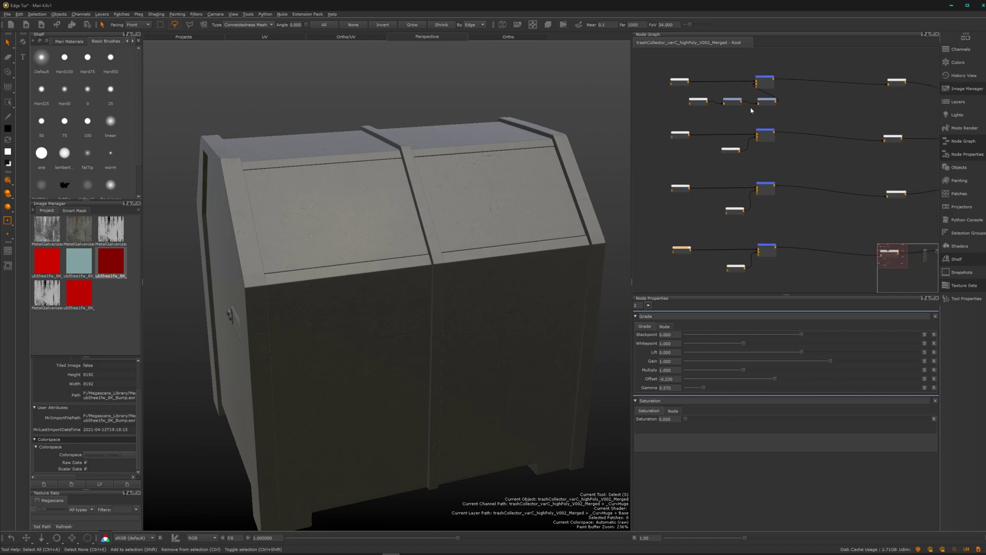
Step: Examine the chain with the Saturation and Grade nodes and inspect the container's surface detail up close
scroll(784, 151, up, 6)
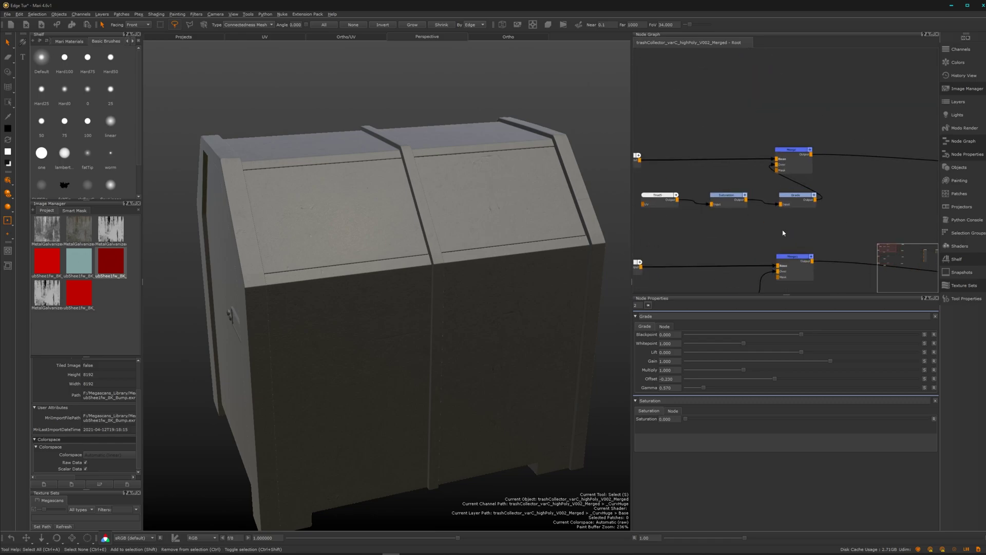
middle_drag(784, 231, 798, 189)
scroll(435, 303, up, 6)
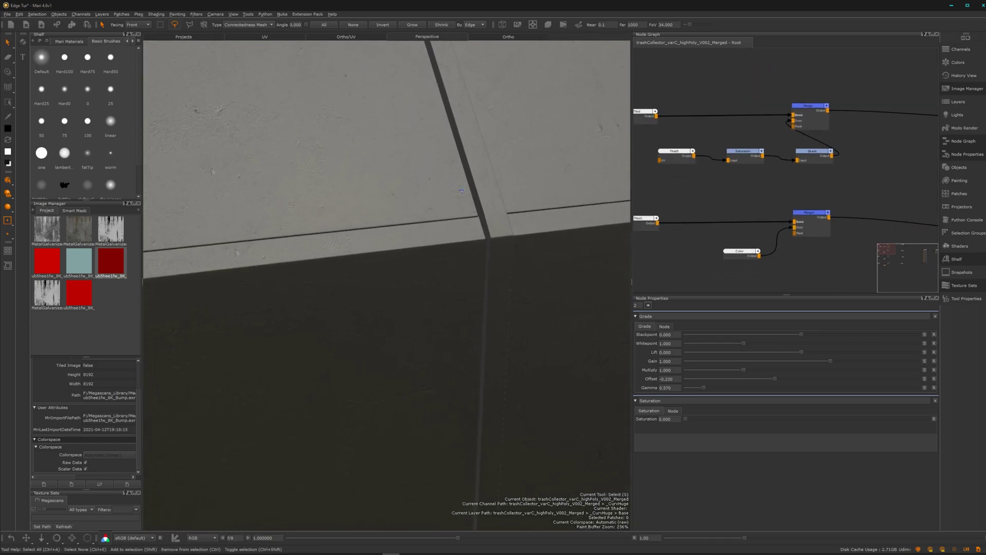
mouse_move(435, 304)
alt+mouse_down()
mouse_move(392, 262)
mouse_move(435, 285)
alt+mouse_up()
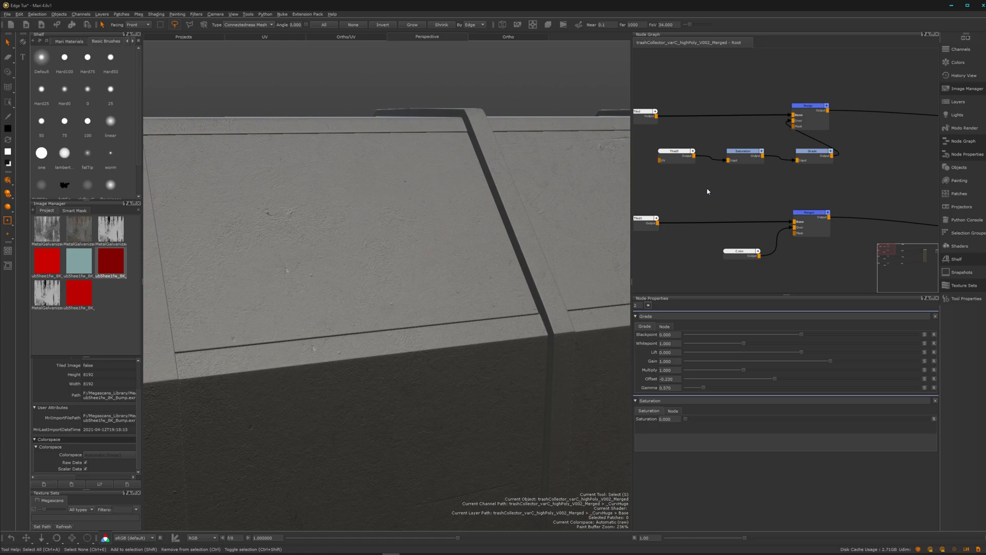
scroll(757, 186, down, 3)
middle_drag(757, 186, 766, 262)
scroll(760, 192, down, 1)
middle_drag(755, 154, 761, 220)
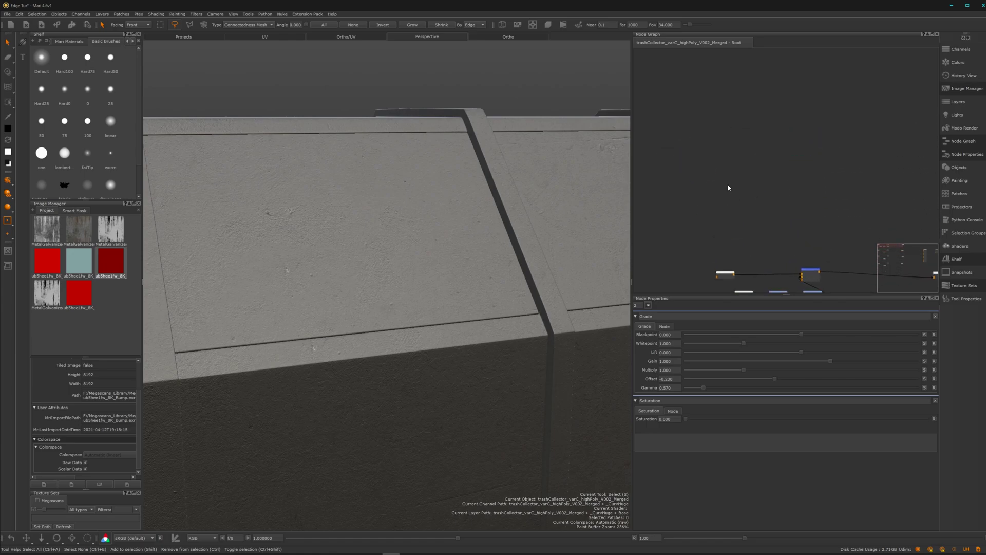
scroll(447, 273, down, 6)
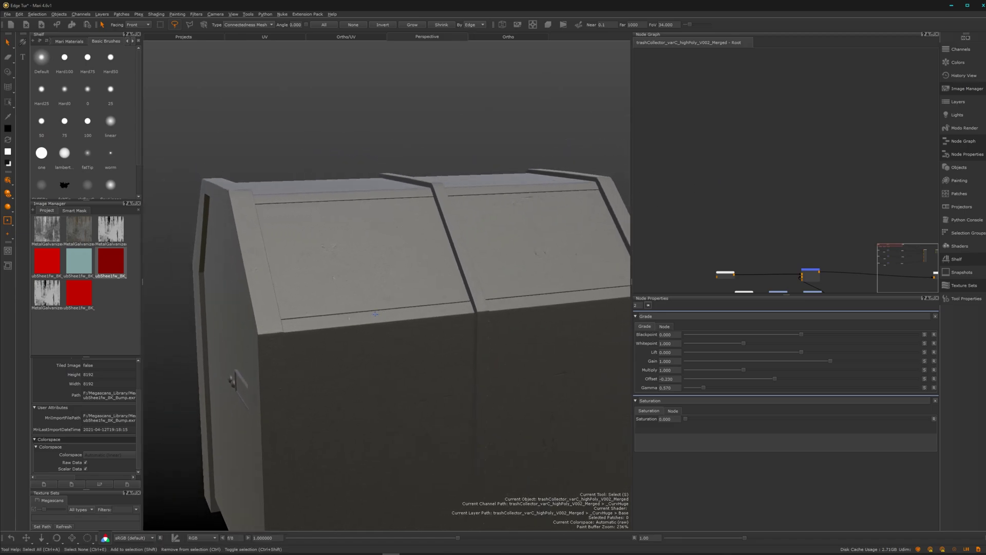
alt+drag(380, 313, 377, 312)
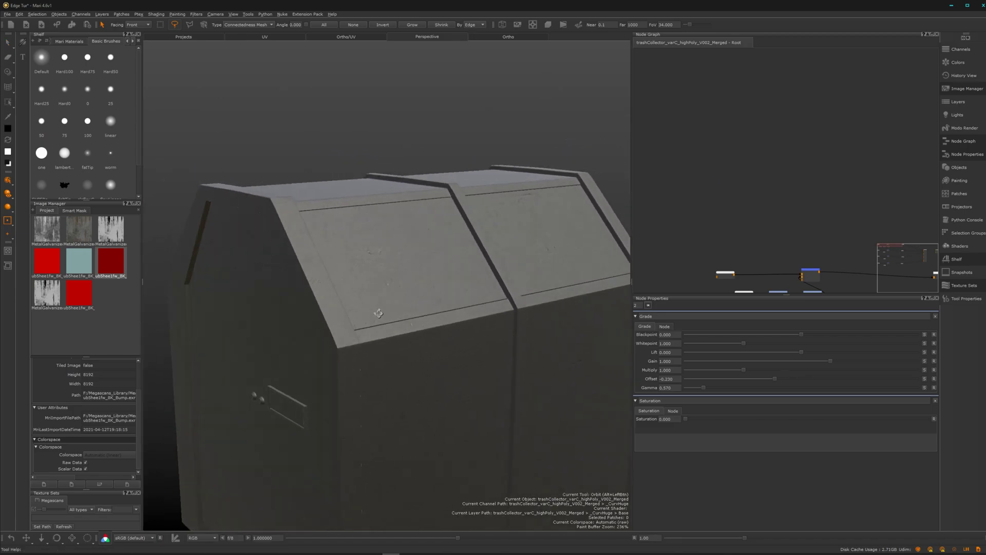
scroll(737, 197, up, 1)
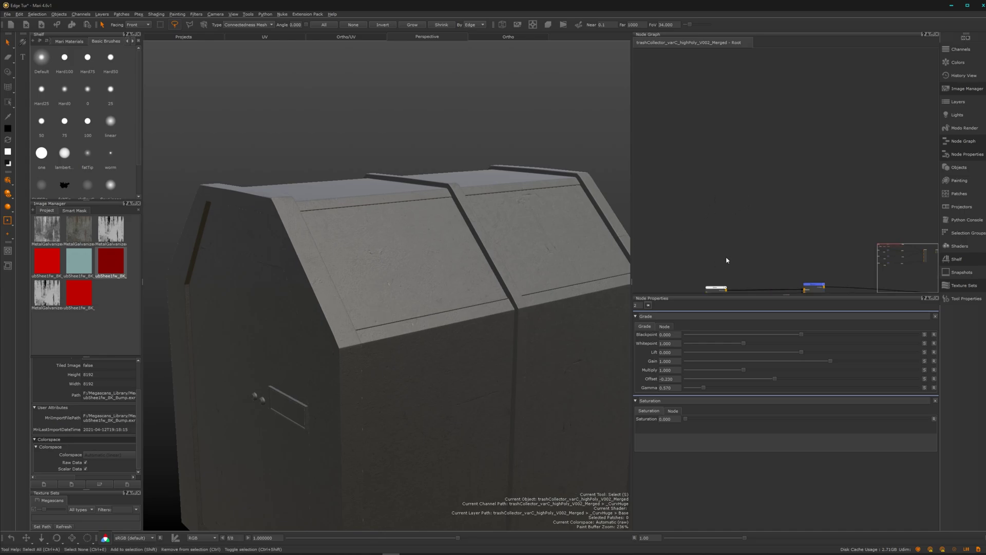
Step: Create a white 4096 x 4096 Paint node with raw data enabled in the empty area above the first node chain
scroll(746, 206, up, 1)
middle_drag(788, 270, 773, 200)
scroll(762, 185, up, 1)
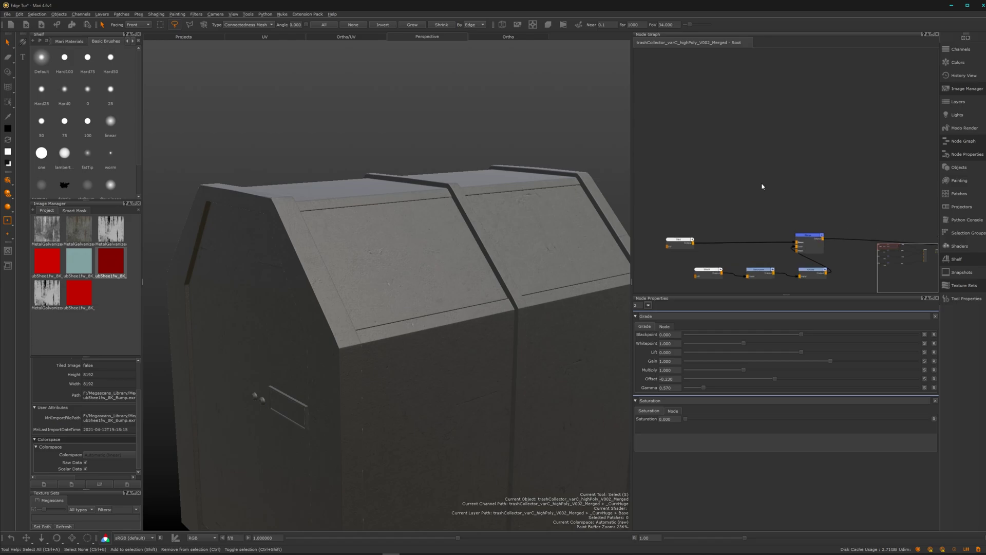
key(Tab)
text(f)
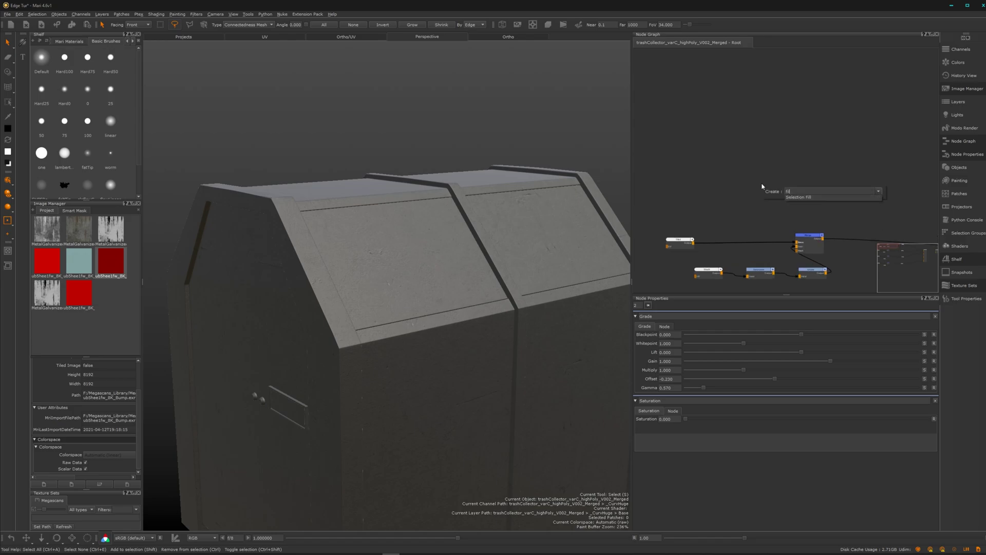
key(BackSpace)
text(pain)
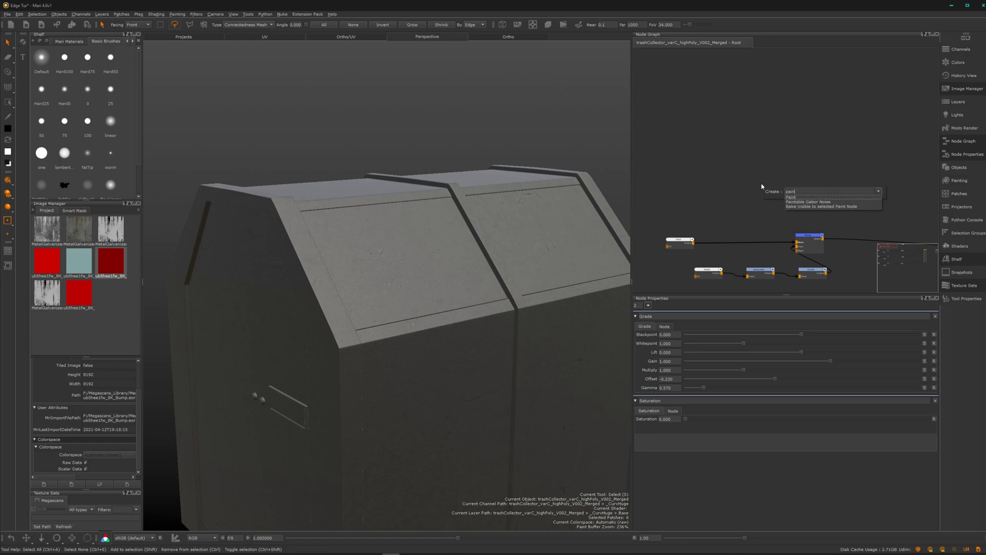
click(804, 196)
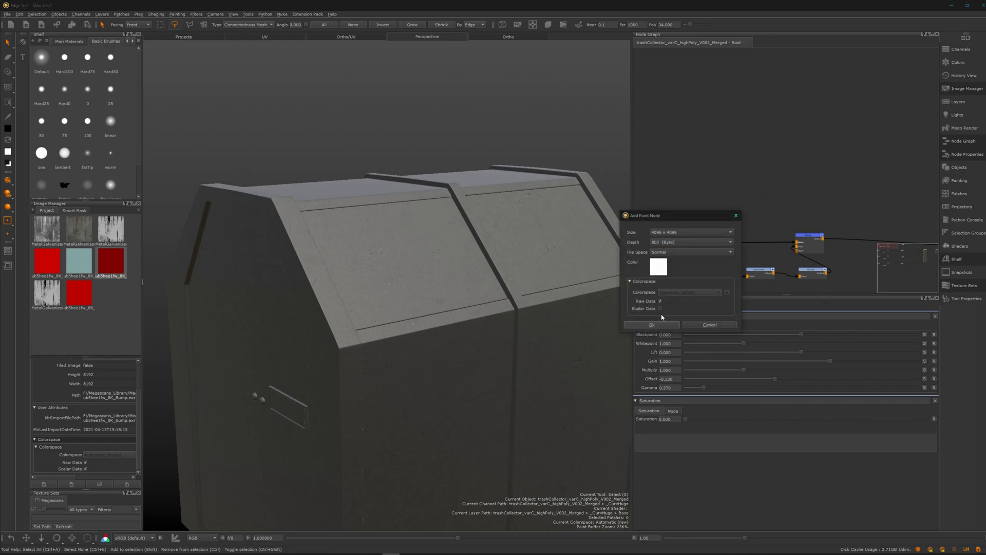
click(652, 325)
mouse_move(798, 201)
mouse_down()
mouse_move(769, 199)
mouse_move(757, 183)
mouse_up()
Step: Import the trashCollector_varC_highPoly_V002 AO image sequence into all patches of the new Paint node
right_click(758, 180)
mouse_move(795, 201)
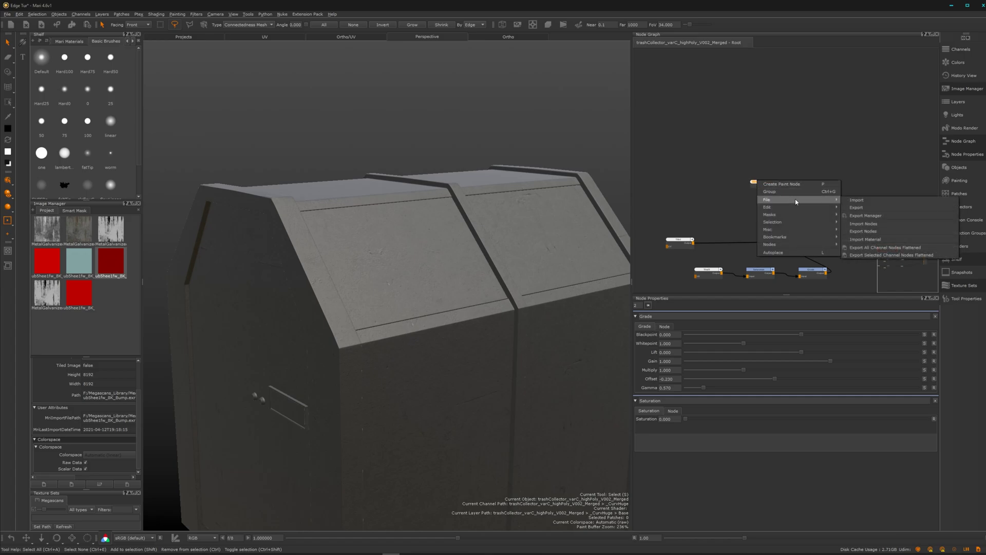
click(849, 201)
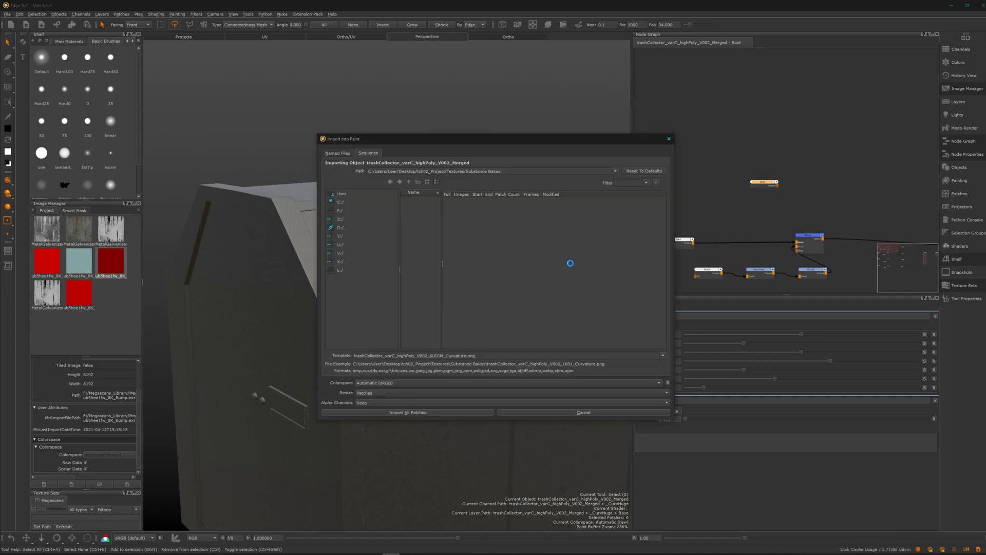
click(527, 228)
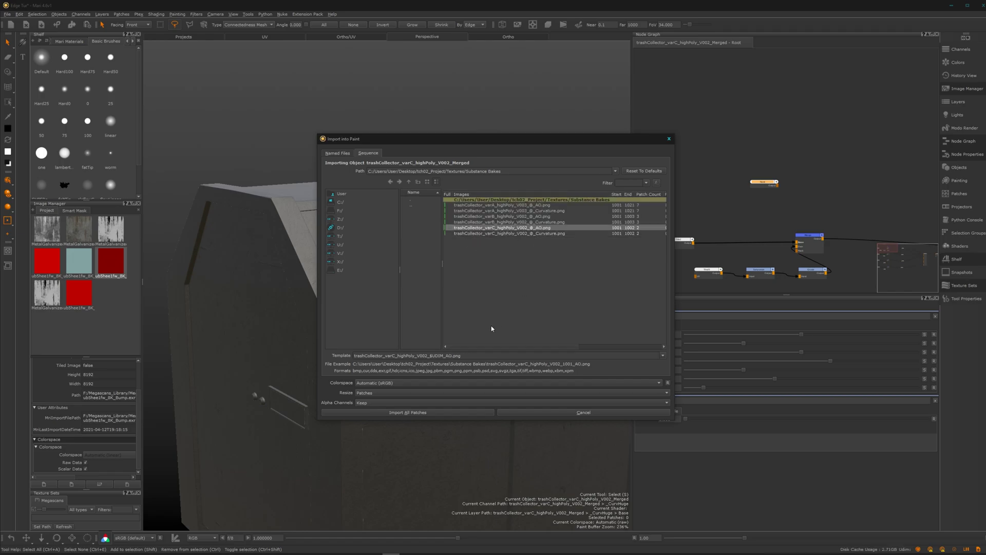
click(460, 413)
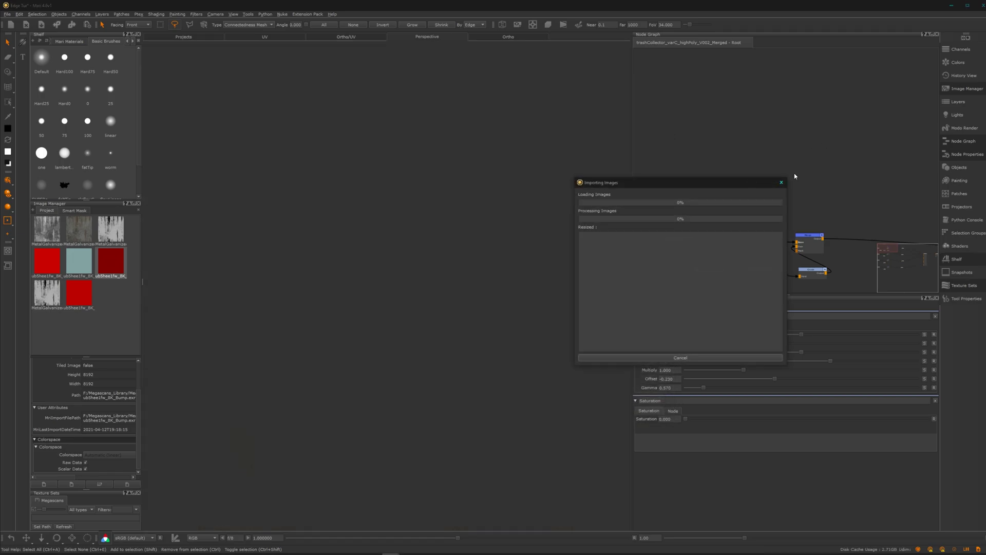
Step: Move the AO Paint node away from the other chains and preview its output on the container
drag(762, 189, 741, 150)
scroll(801, 161, down, 1)
middle_drag(801, 162, 780, 165)
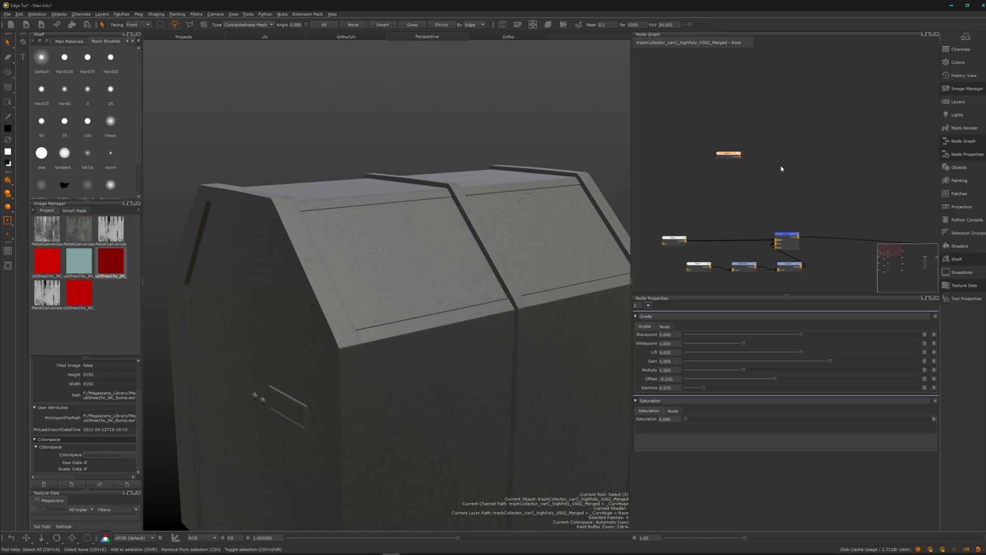
key(1)
mouse_move(469, 324)
alt+mouse_down()
mouse_move(447, 354)
mouse_move(385, 357)
mouse_move(350, 315)
mouse_move(455, 359)
alt+mouse_up()
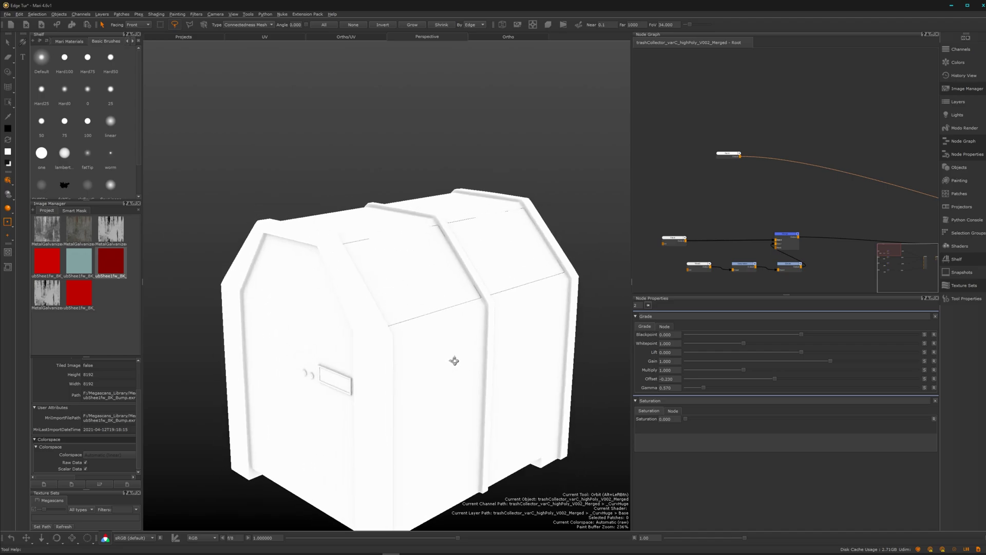
Step: Add a Levels node after the AO Paint node
scroll(714, 172, up, 3)
click(701, 158)
key(Tab)
text(lev)
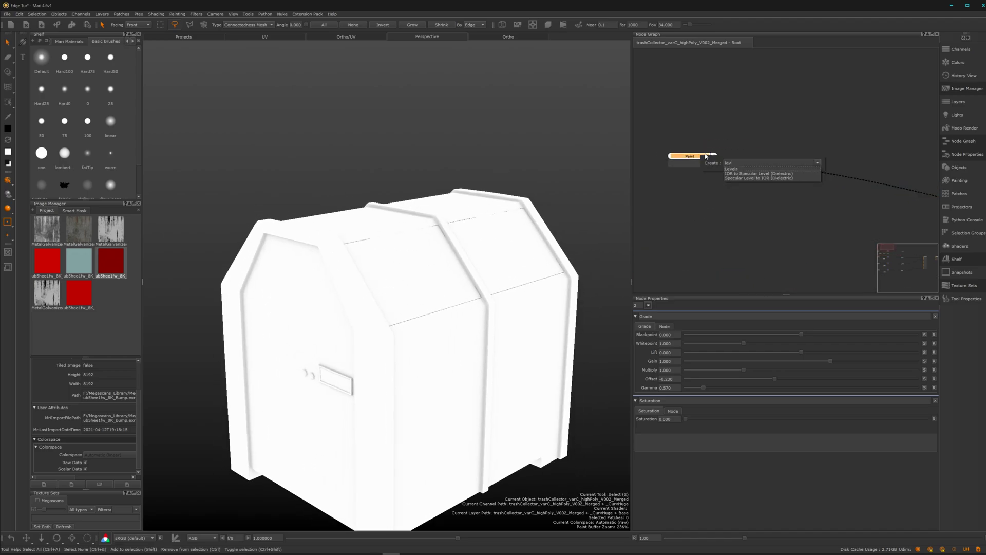
key(Return)
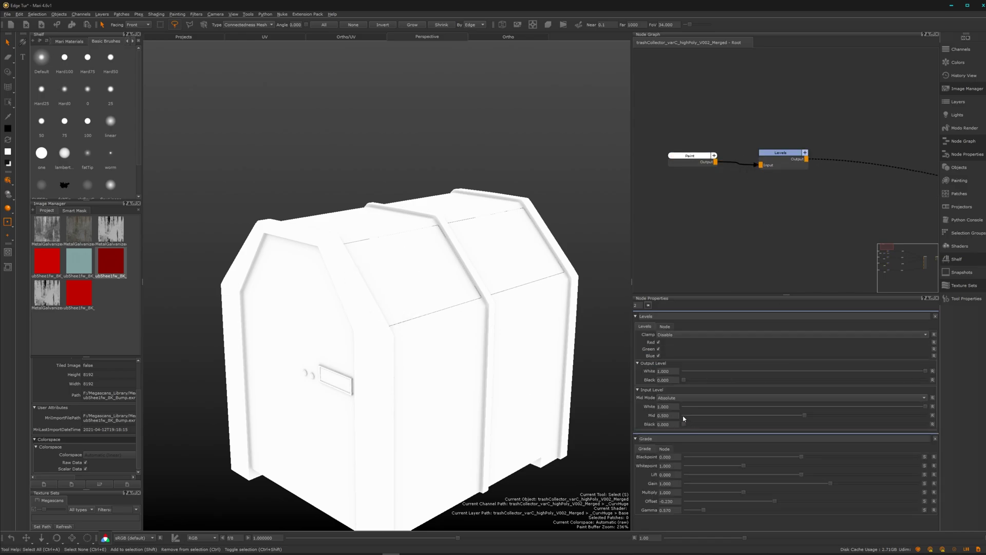
Step: Adjust the Levels node's input range, leaving Black at 0.000 and setting Mid to 0.811
drag(683, 428, 718, 431)
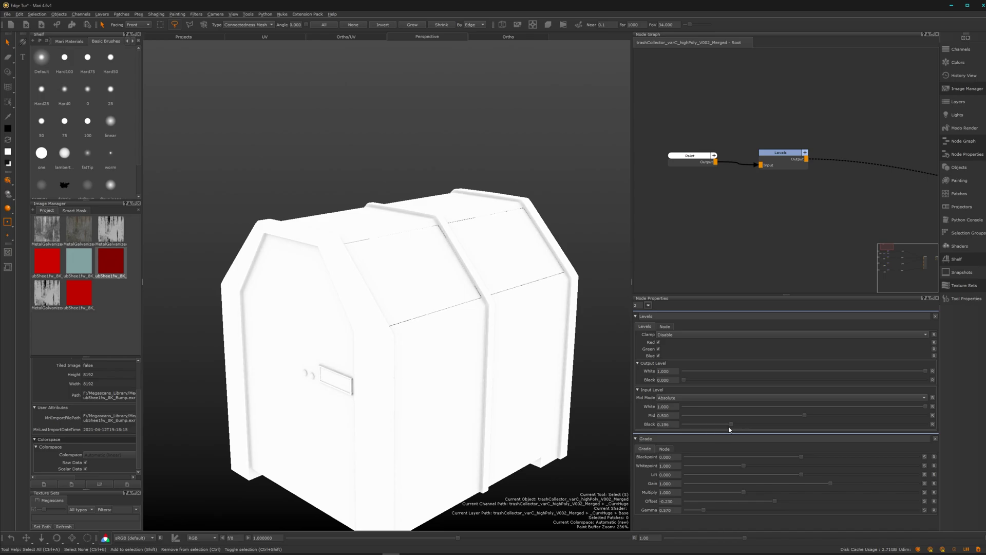
drag(730, 425, 683, 425)
drag(806, 414, 883, 415)
alt+drag(507, 362, 462, 375)
alt+right_drag(463, 375, 475, 287)
scroll(805, 170, down, 2)
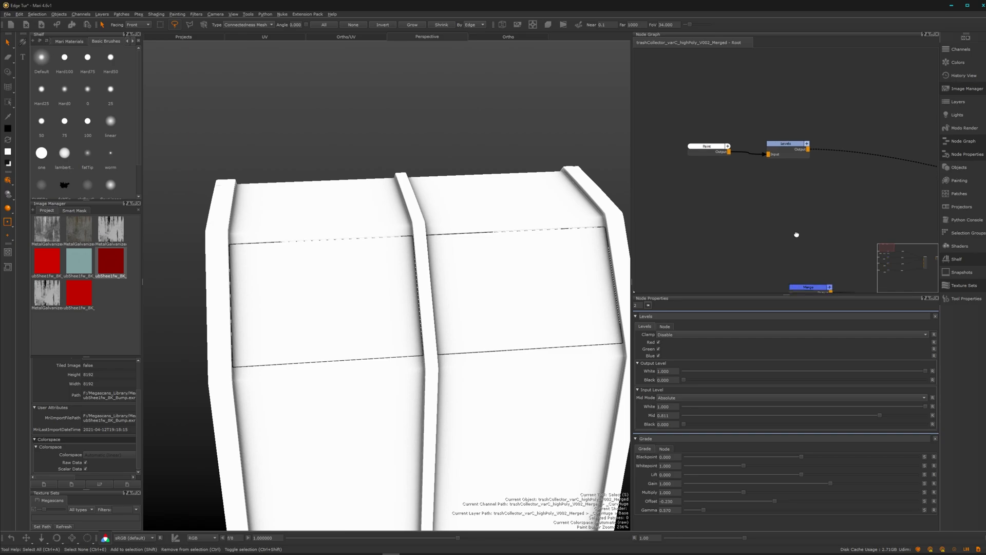
Step: Insert a Merge node after the Levels node and space it out from the chain
click(783, 144)
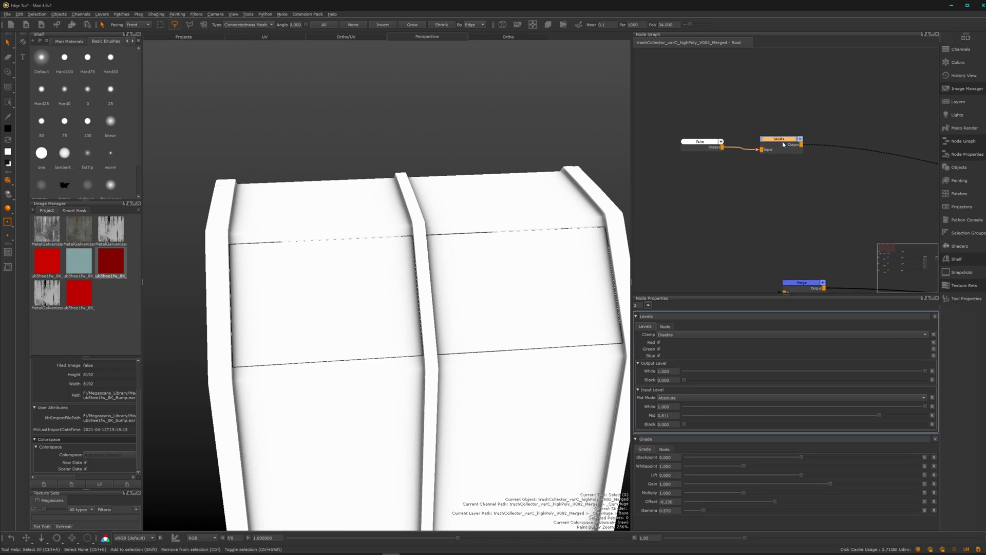
key(m)
scroll(839, 194, down, 1)
middle_drag(820, 204, 786, 192)
drag(816, 130, 836, 135)
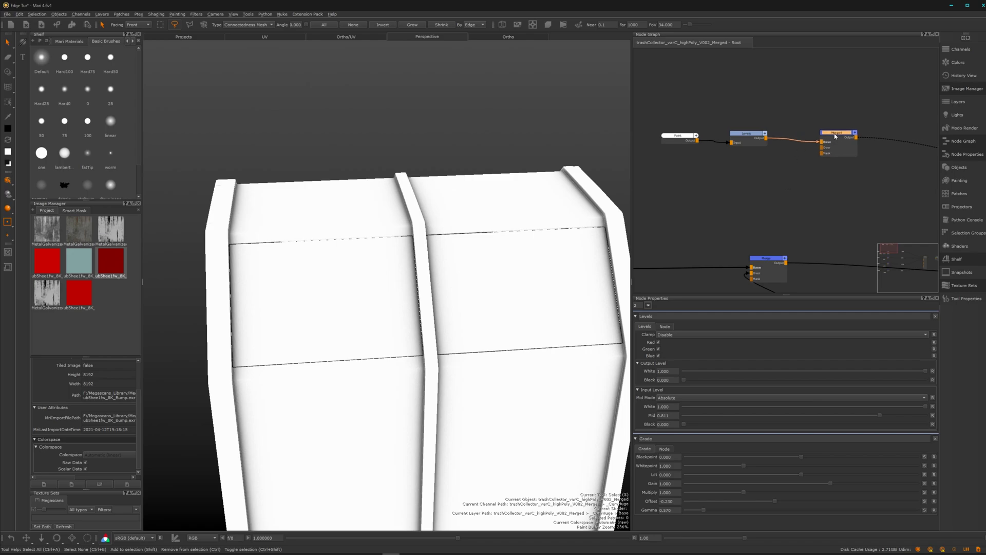
Step: Set the new Merge node's blending mode to Overlay
click(780, 336)
mouse_move(837, 372)
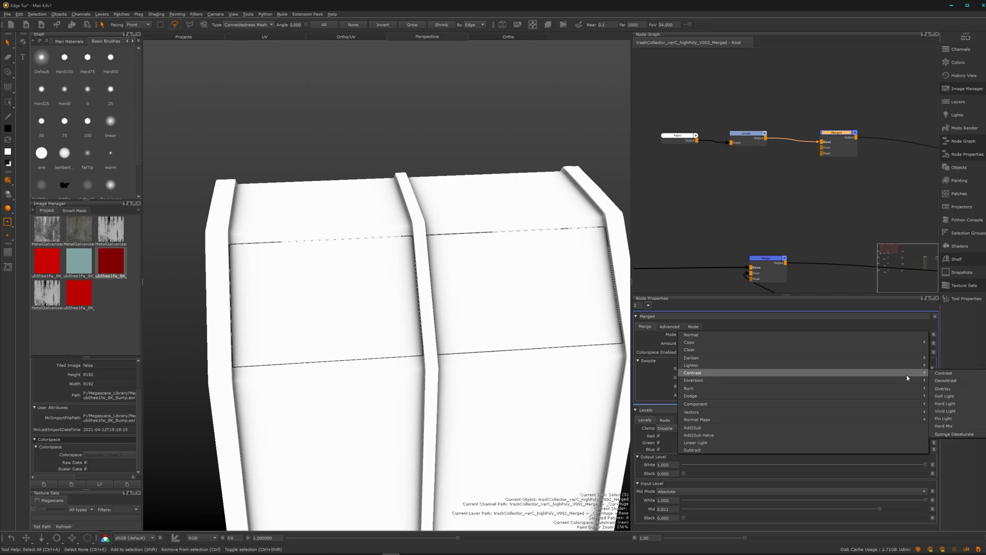
click(951, 390)
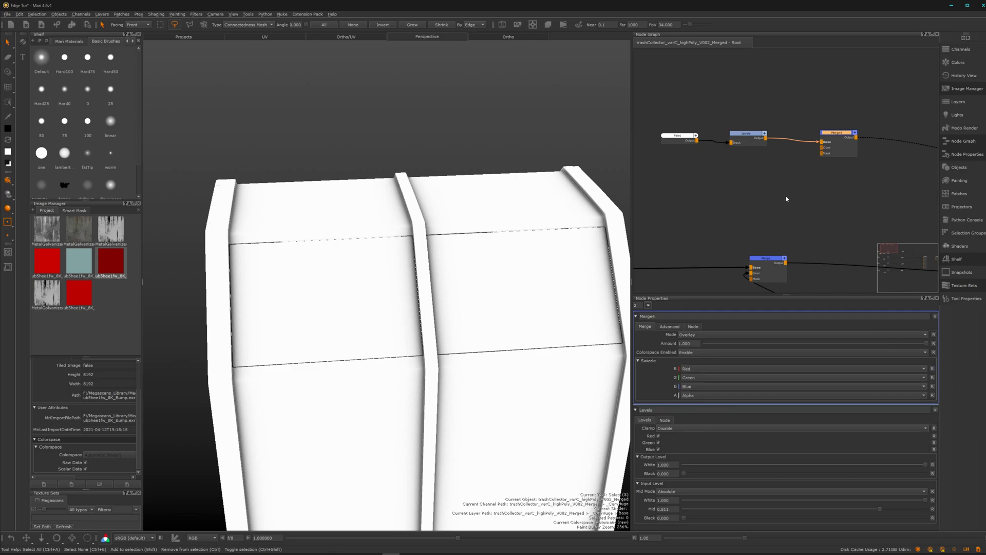
Step: Create a Cloud node in the space below the Levels and Merge nodes
scroll(786, 199, down, 3)
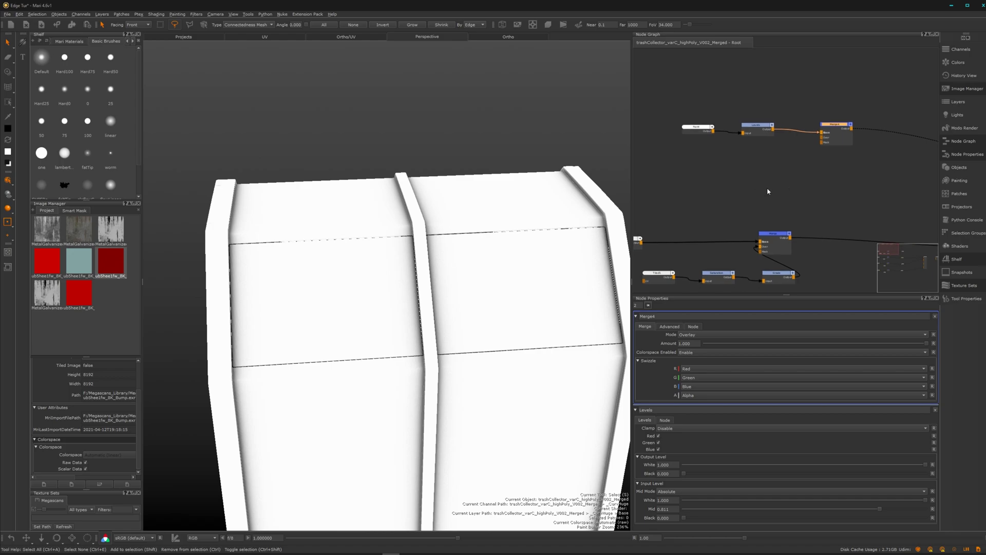
click(751, 190)
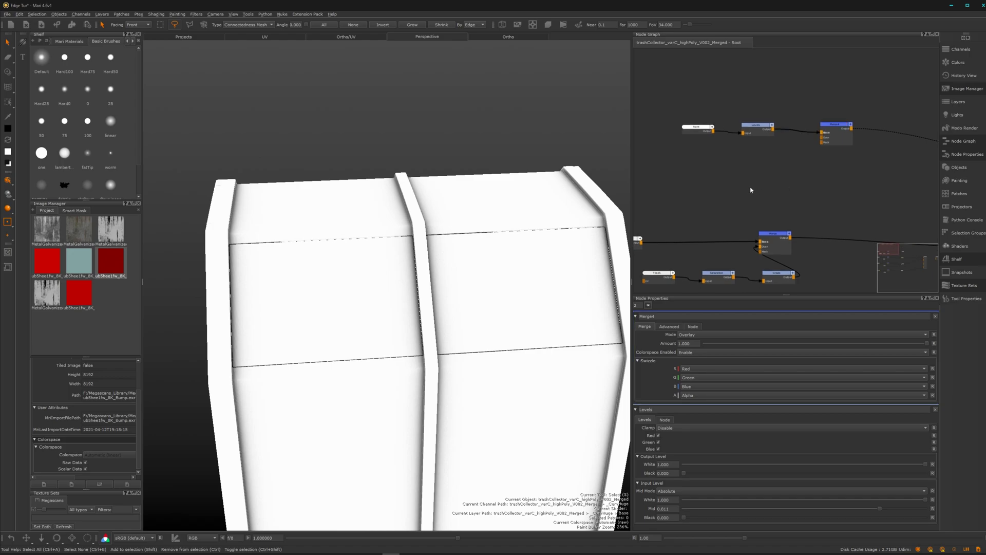
key(Tab)
text(clo)
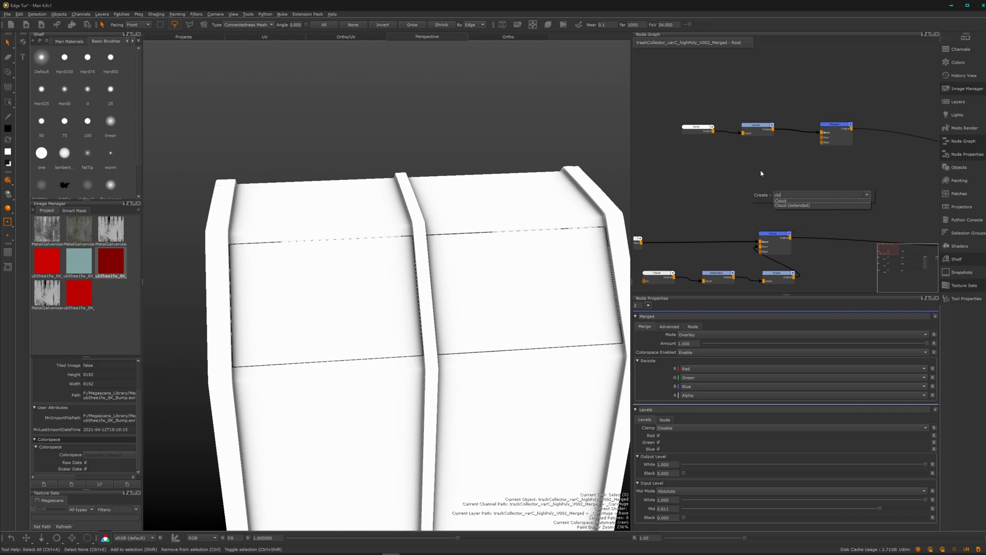
click(781, 201)
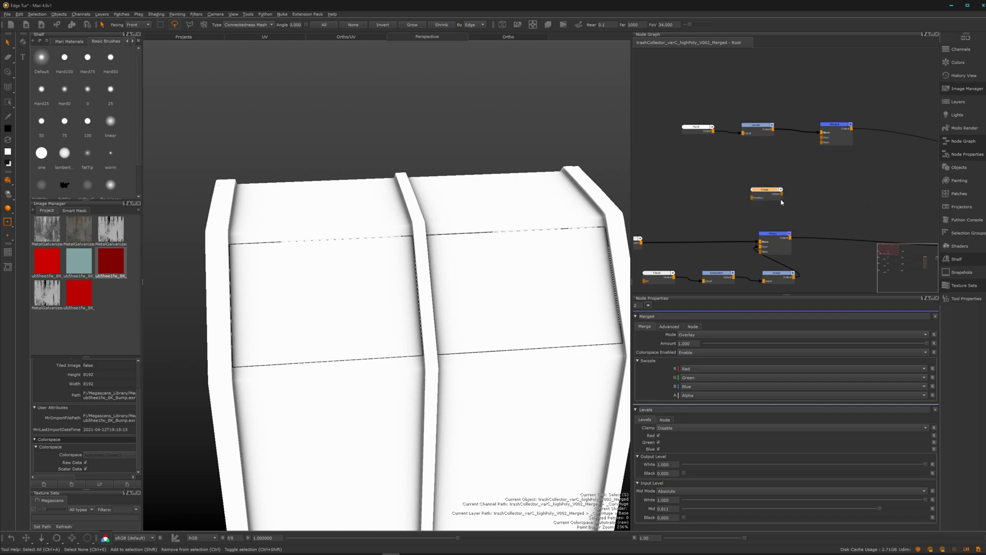
drag(771, 192, 760, 181)
drag(760, 187, 806, 175)
Step: Connect the Cloud node's output to the Over input of the Overlay merge and move the Cloud node closer
scroll(787, 178, up, 2)
drag(761, 209, 832, 125)
drag(748, 208, 749, 183)
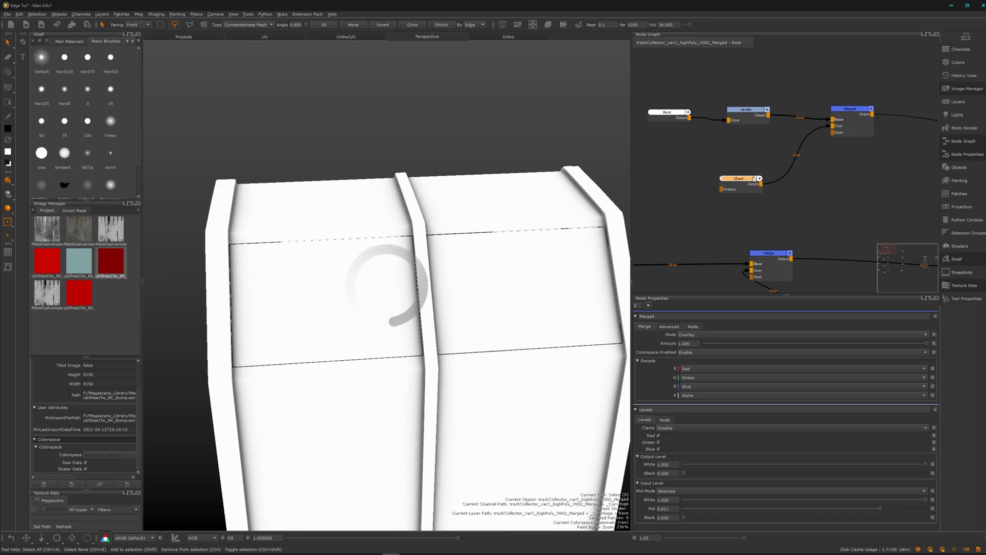
Step: Inspect the cloud-broken AO mask along the container's ribs and panel seams
mouse_move(437, 321)
alt+mouse_down()
mouse_move(427, 333)
mouse_move(430, 310)
alt+mouse_up()
alt+right_drag(430, 310, 451, 316)
alt+middle_drag(451, 315, 376, 268)
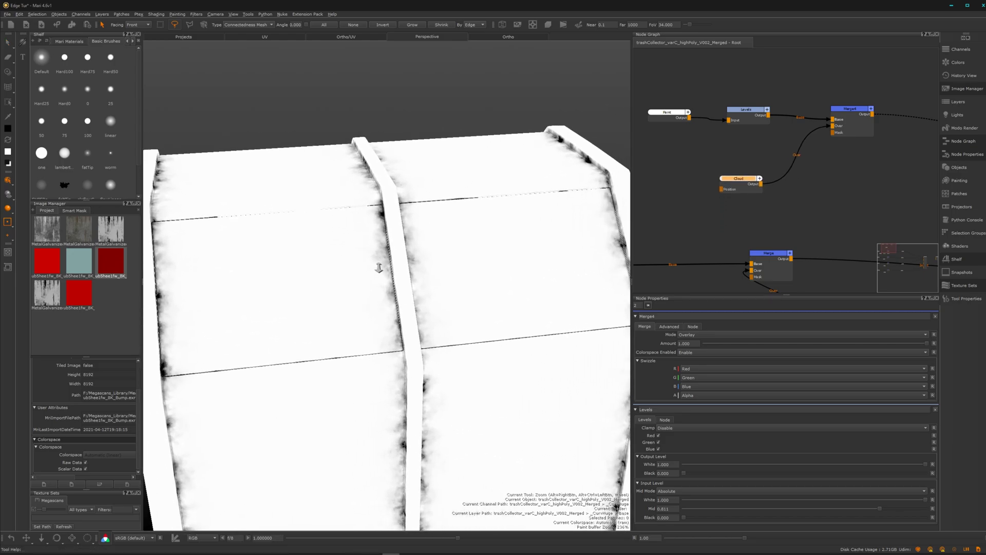
alt+right_drag(377, 269, 416, 262)
alt+drag(416, 262, 398, 234)
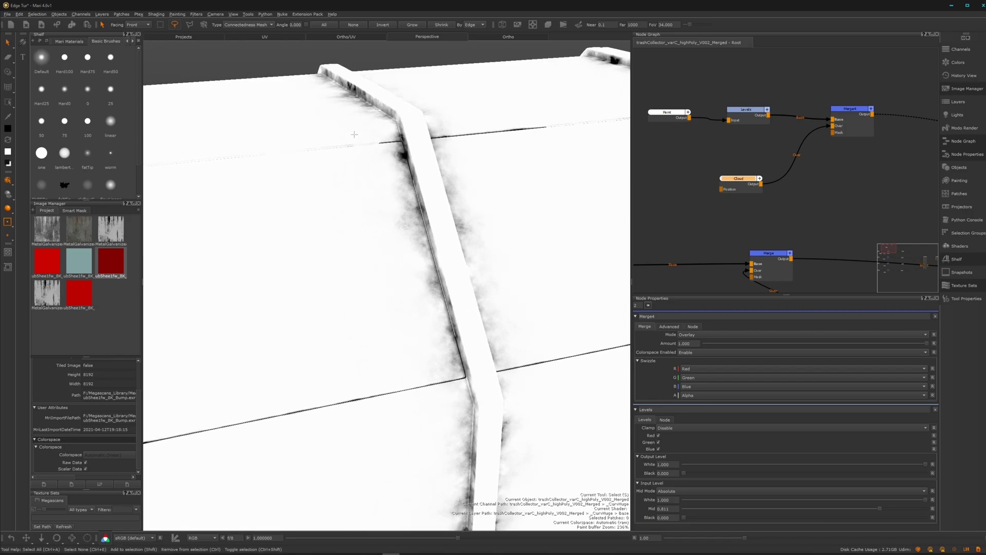
middle_drag(432, 324, 454, 271)
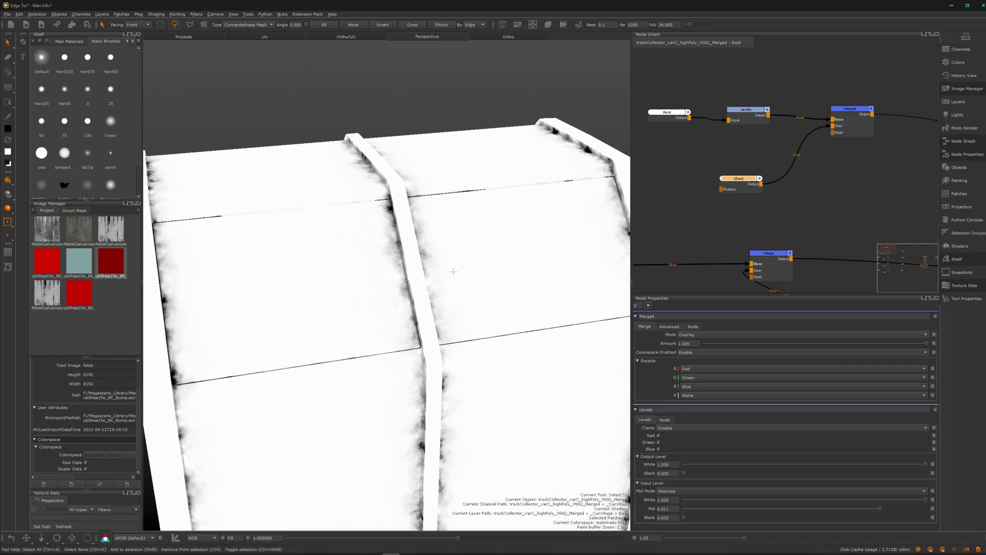
Step: Examine the cloud breakup of the AO mask up close on the middle rib and across the container's whole side
middle_drag(433, 314, 420, 237)
alt+right_drag(420, 237, 450, 264)
alt+drag(450, 264, 477, 273)
alt+right_drag(476, 273, 349, 257)
alt+drag(493, 380, 461, 355)
alt+right_drag(460, 356, 447, 326)
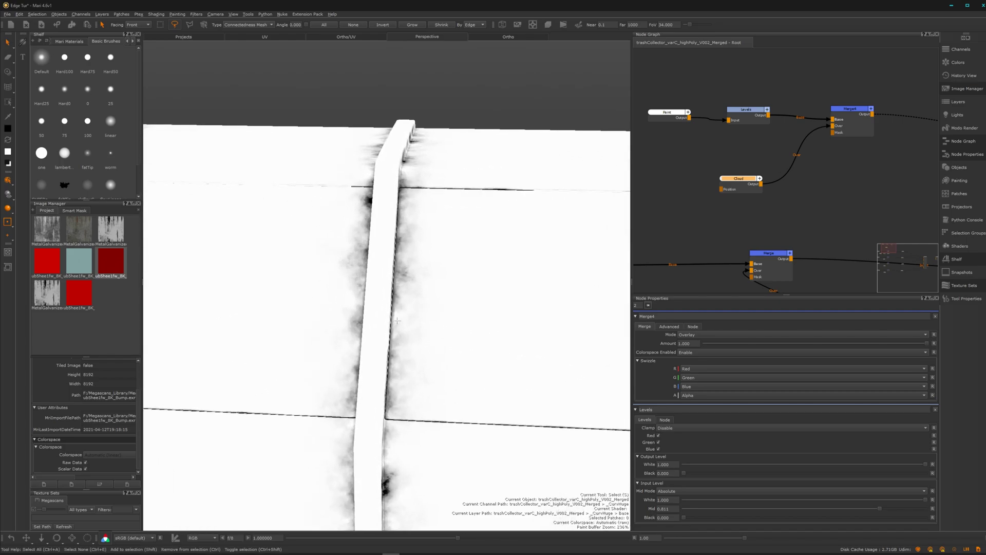
alt+right_drag(470, 375, 403, 411)
alt+middle_drag(403, 411, 409, 278)
alt+drag(360, 383, 354, 353)
alt+middle_drag(357, 326, 367, 347)
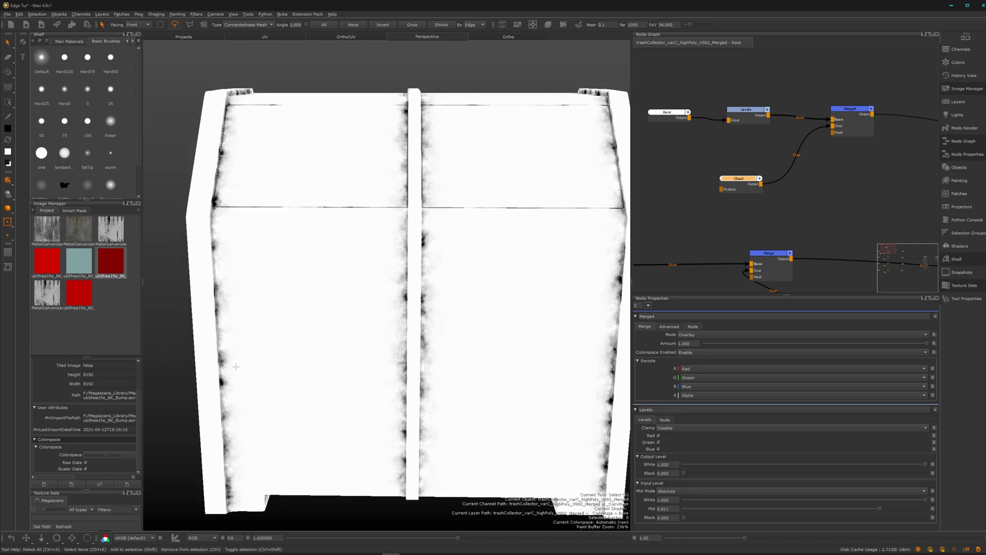
alt+drag(278, 276, 330, 287)
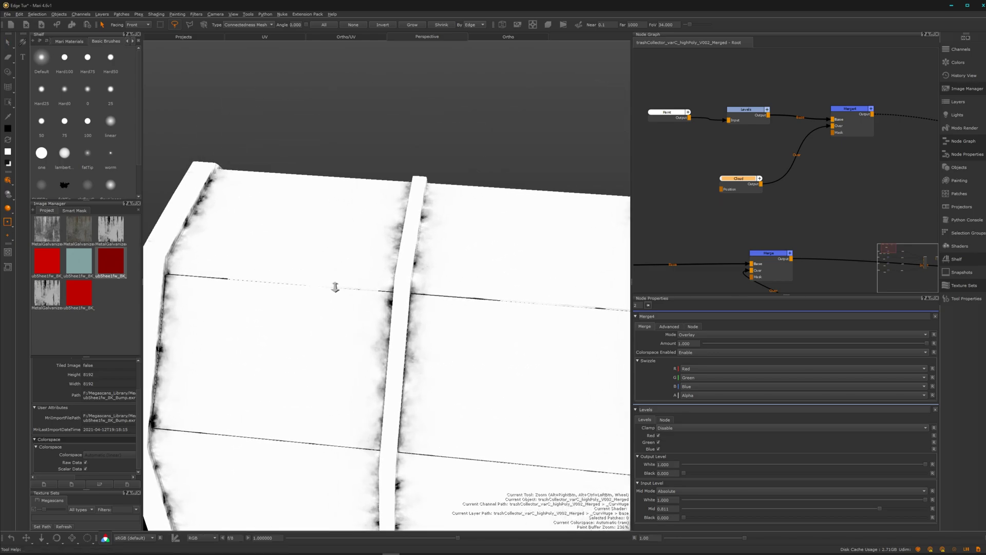
Step: Add another Merge node after the Overlay merge and move it further along the chain
drag(734, 178, 738, 170)
scroll(784, 173, down, 2)
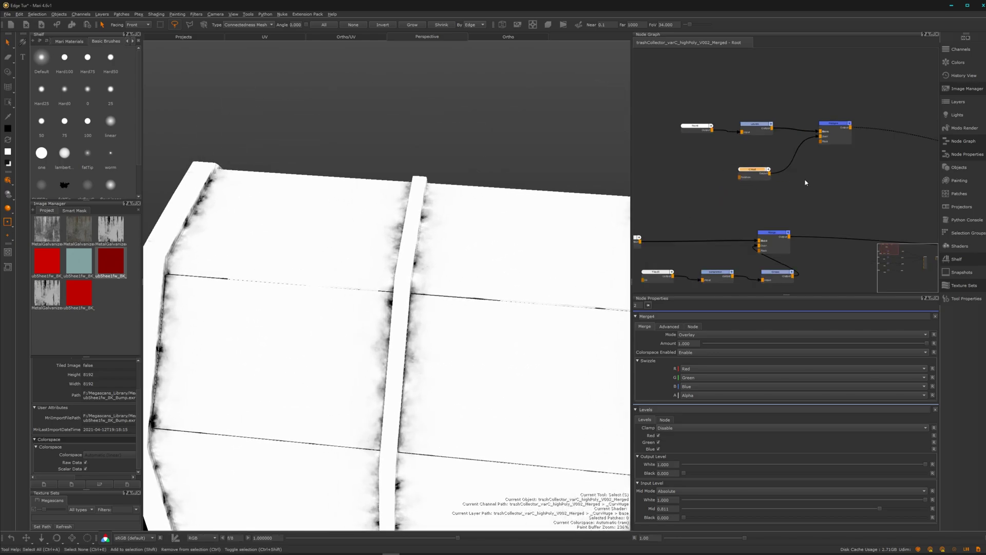
middle_drag(821, 189, 771, 169)
click(785, 105)
key(m)
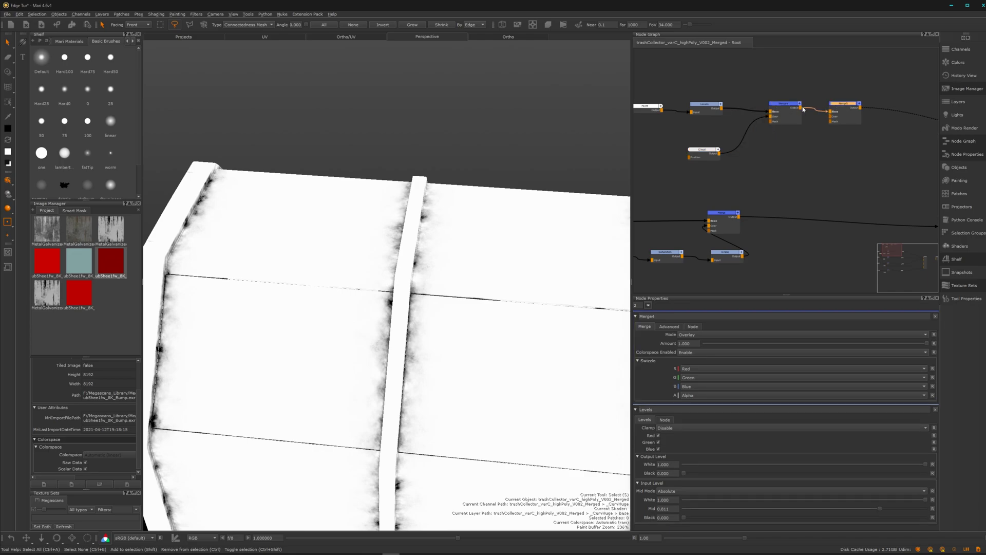
drag(842, 107, 893, 105)
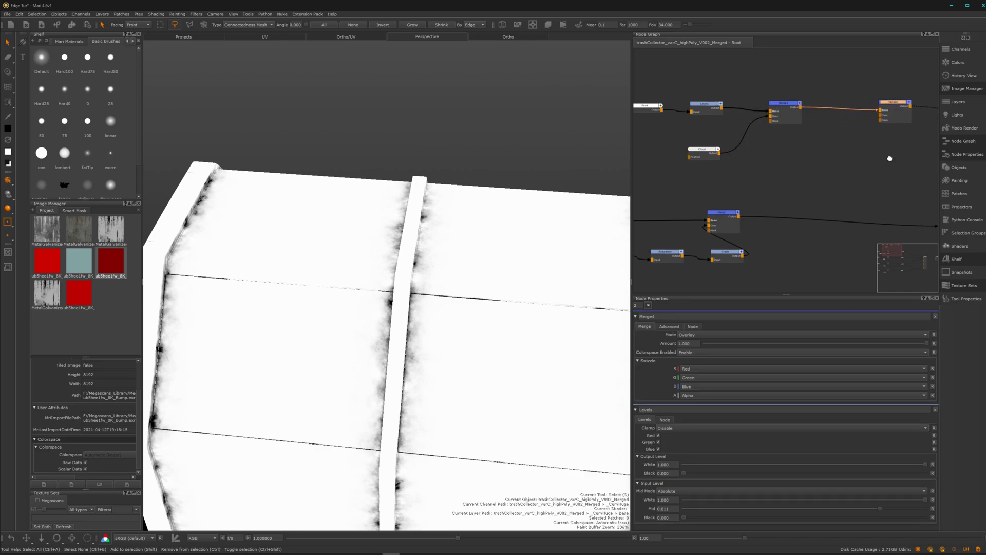
Step: Set the blending mode of the newly added second Merge node to Overlay
middle_drag(903, 161, 845, 159)
click(837, 102)
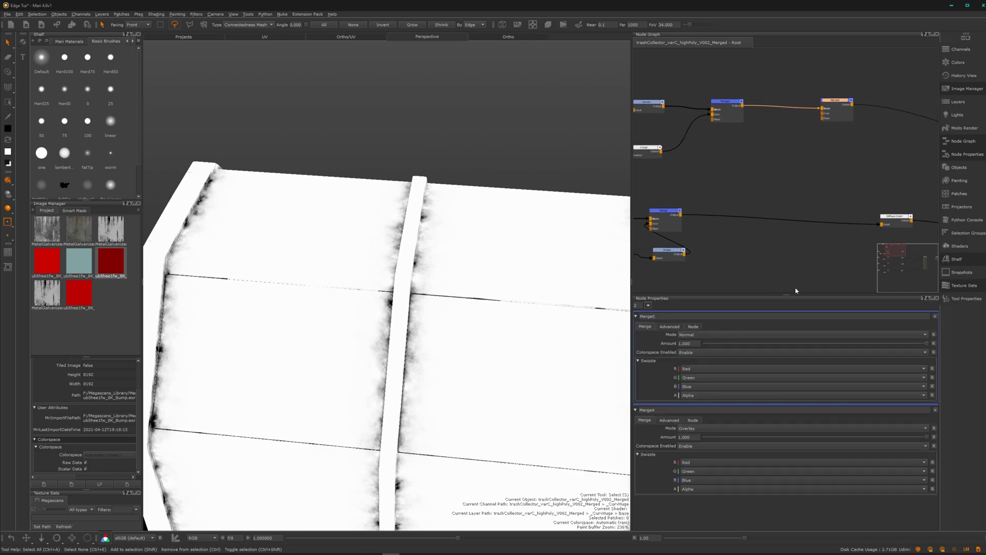
click(760, 334)
mouse_move(898, 378)
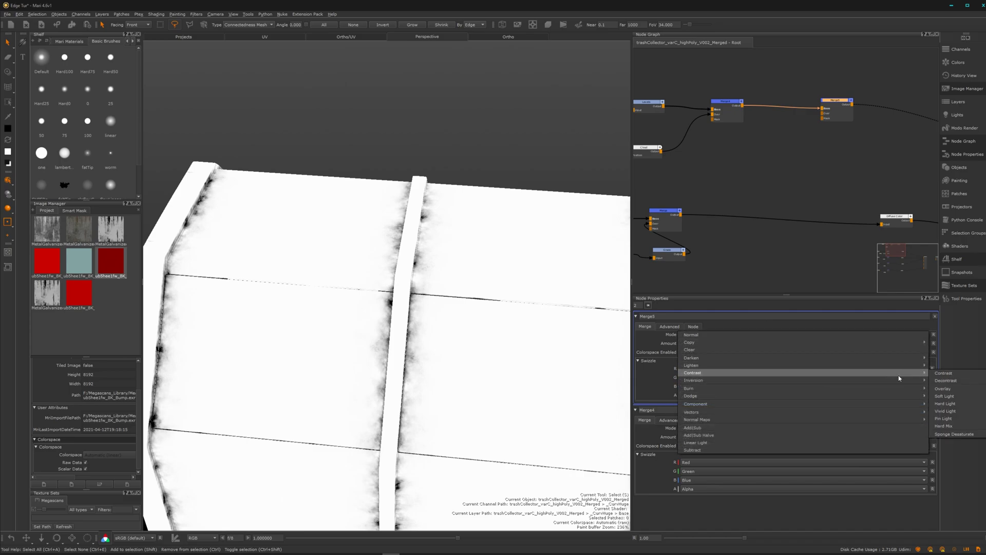
click(943, 388)
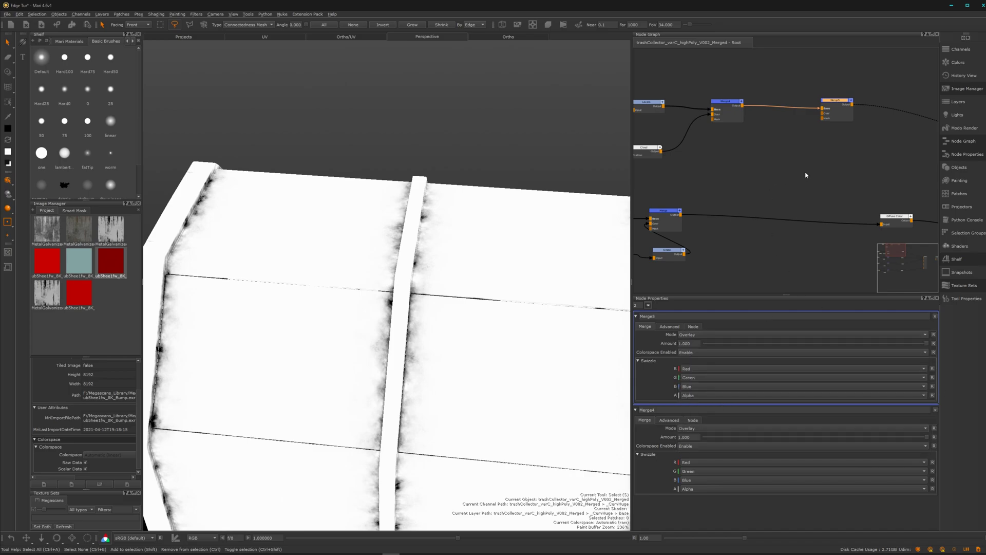
middle_drag(805, 175, 814, 161)
click(809, 159)
Step: Import Grunge_9_tileable from the Grunge Pack vol 2 folder and place it as a tiled node below the two Overlay merges
mouse_move(52, 553)
click(27, 536)
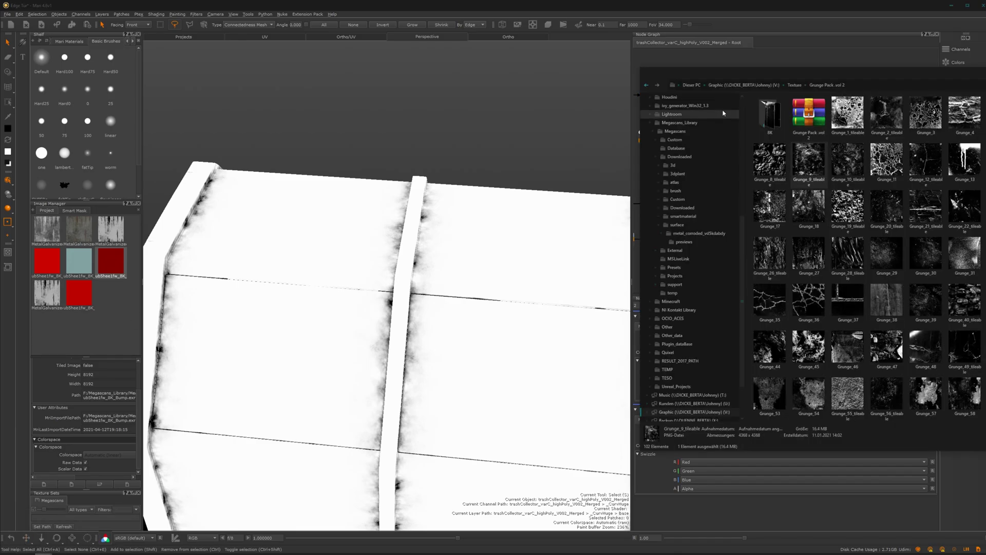
drag(792, 76, 499, 87)
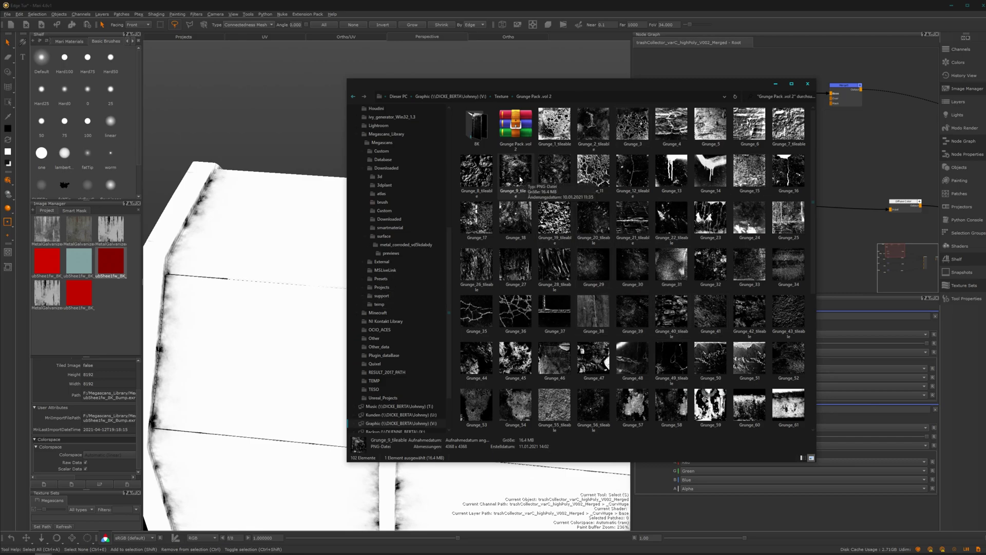
drag(520, 179, 85, 321)
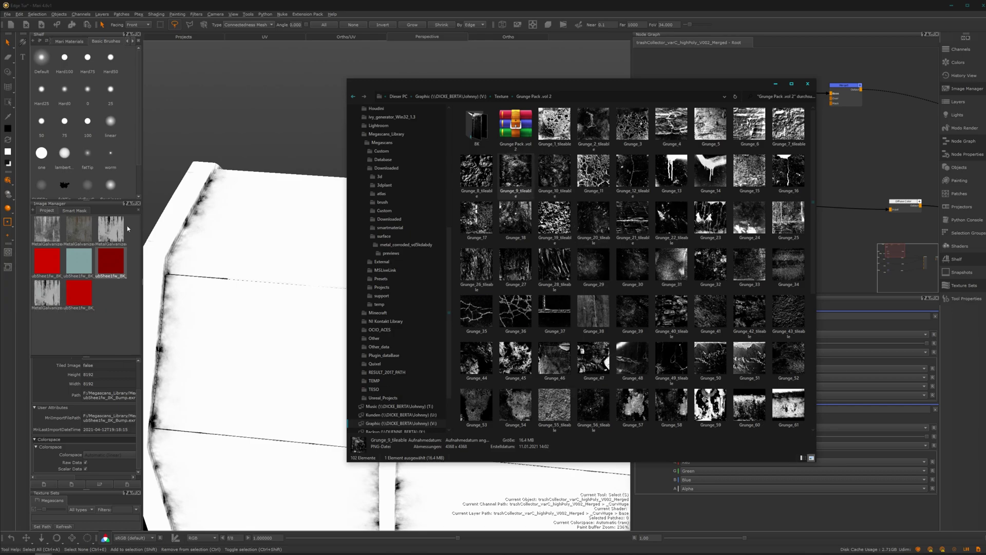
click(775, 83)
drag(117, 297, 762, 146)
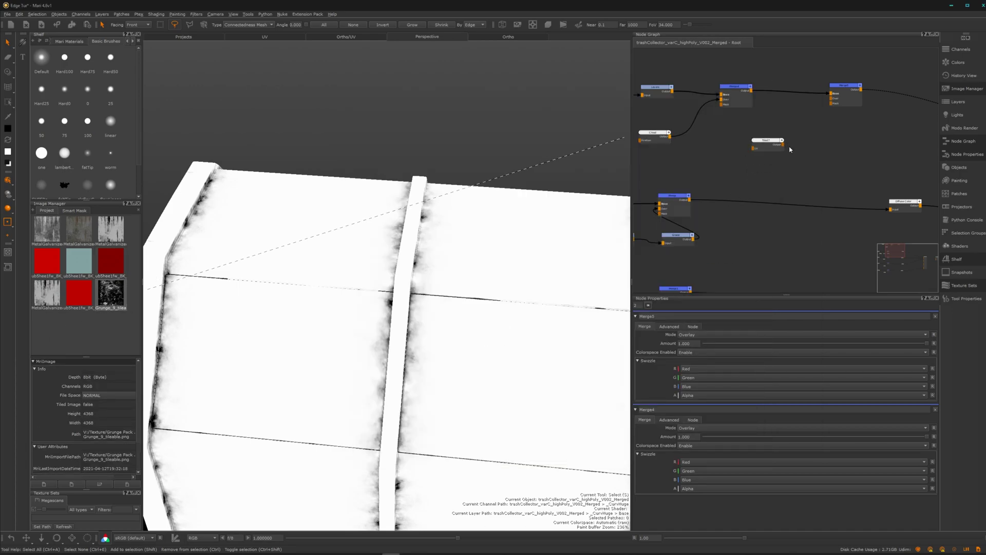
drag(771, 144, 754, 145)
Step: Add a Levels node after the tiled grunge node and connect its output to the second Overlay merge's Over input
key(Tab)
text(lev)
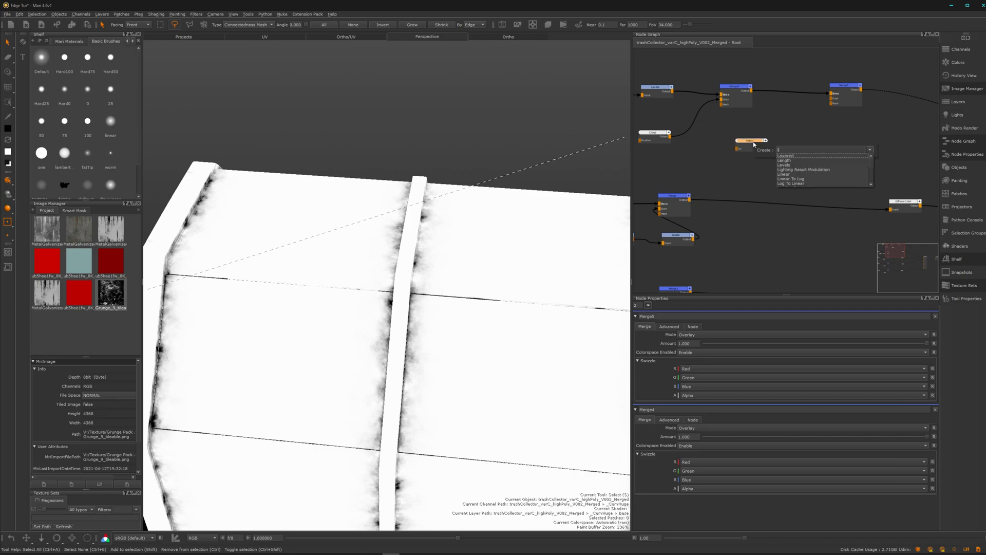
click(788, 156)
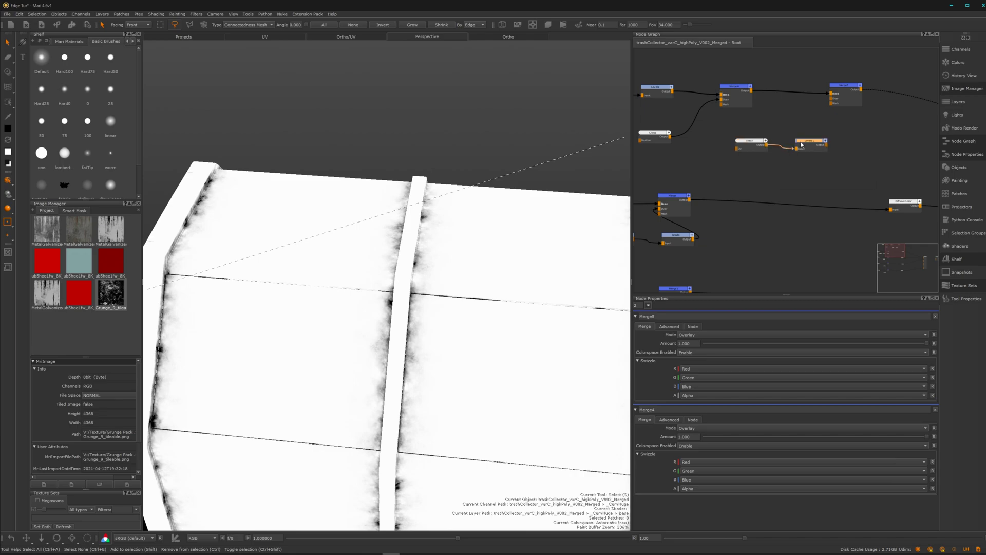
drag(827, 147, 840, 98)
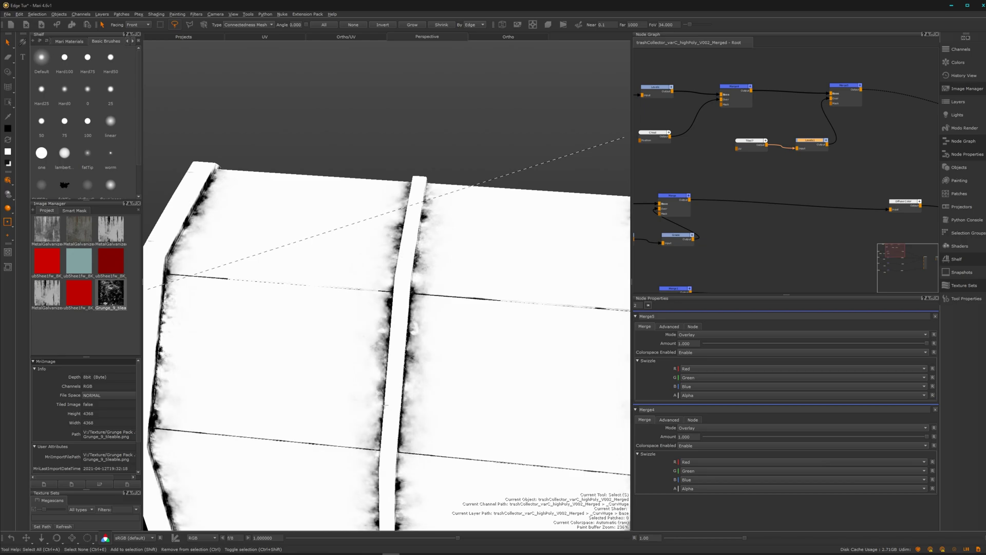
Step: Set the input mid level of the grunge texture's Levels node to about 0.712
alt+drag(394, 414, 417, 404)
alt+right_drag(410, 394, 414, 396)
alt+middle_drag(440, 402, 412, 391)
alt+right_drag(412, 392, 414, 332)
alt+drag(411, 331, 423, 329)
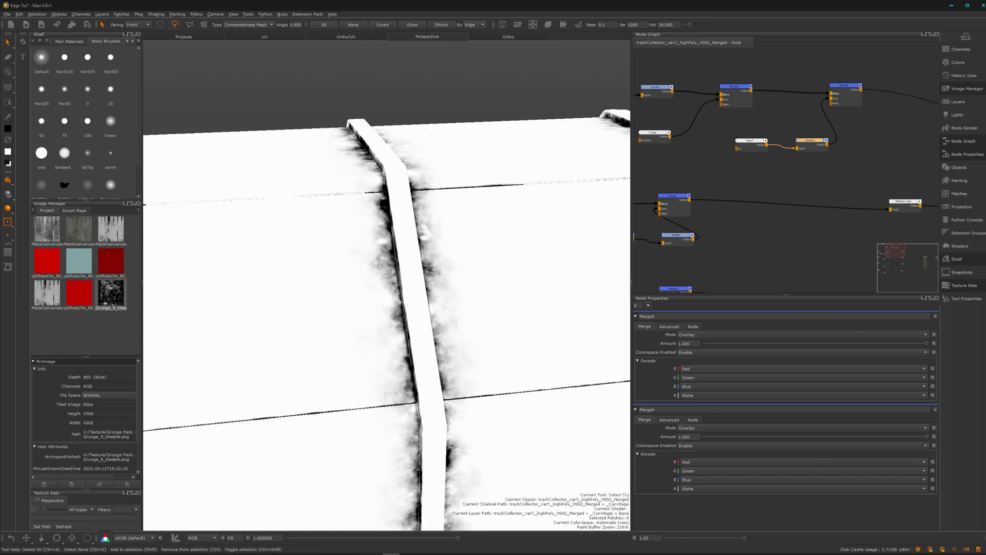
scroll(719, 176, down, 2)
middle_drag(718, 175, 754, 180)
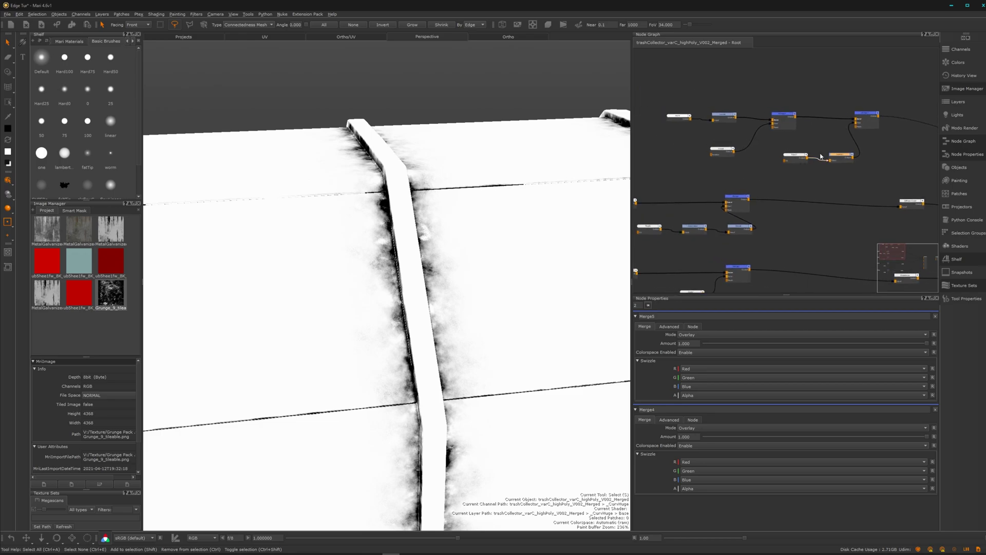
double_click(848, 156)
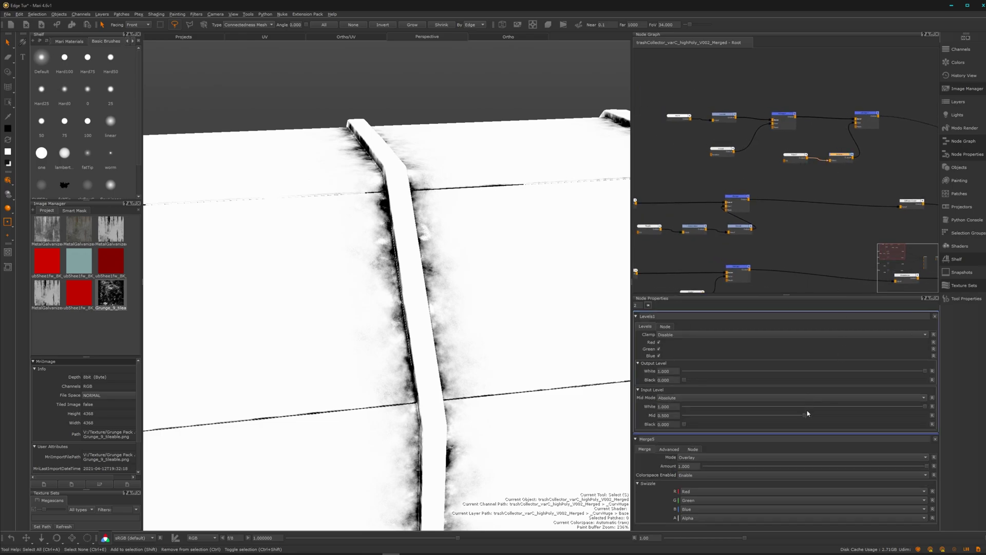
drag(805, 418, 856, 422)
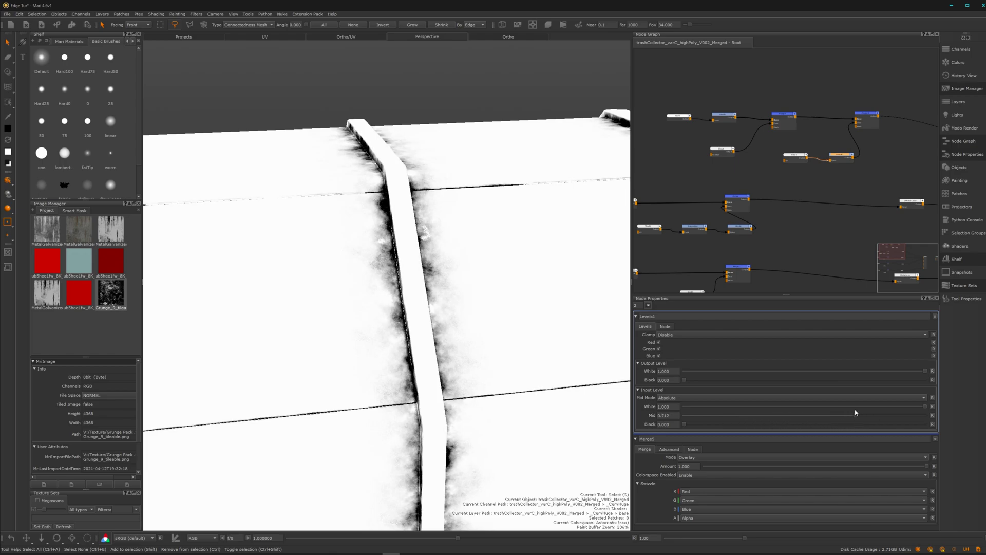
Step: Set the tiled grunge node's U and V repeat to 3 and check the pattern along the rib
double_click(801, 155)
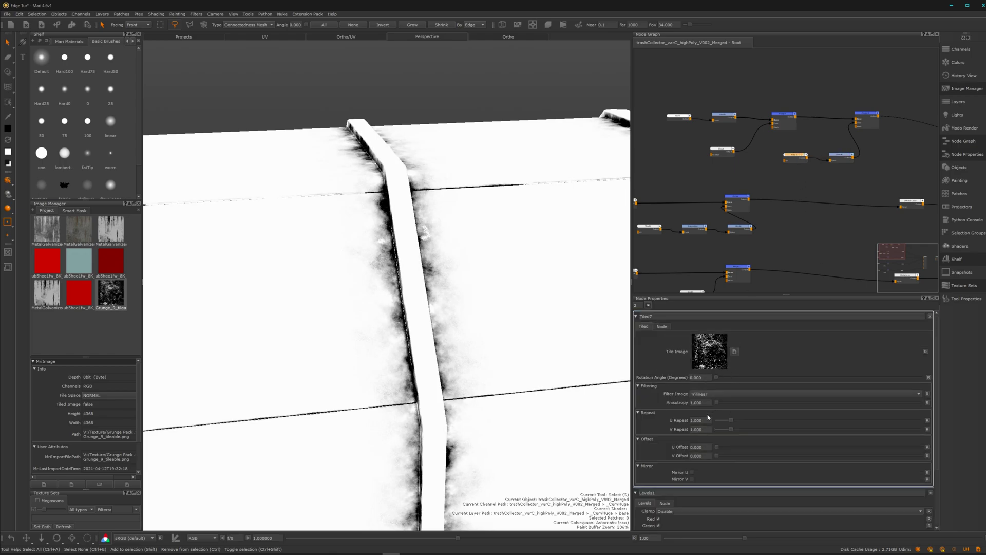
double_click(708, 420)
text(3)
key(Return)
scroll(445, 341, up, 1)
alt+right_drag(444, 342, 509, 344)
alt+drag(508, 344, 380, 347)
alt+right_drag(288, 362, 330, 367)
alt+middle_drag(331, 367, 348, 331)
Step: Set the tiled grunge node's U and V repeat to 4
click(704, 421)
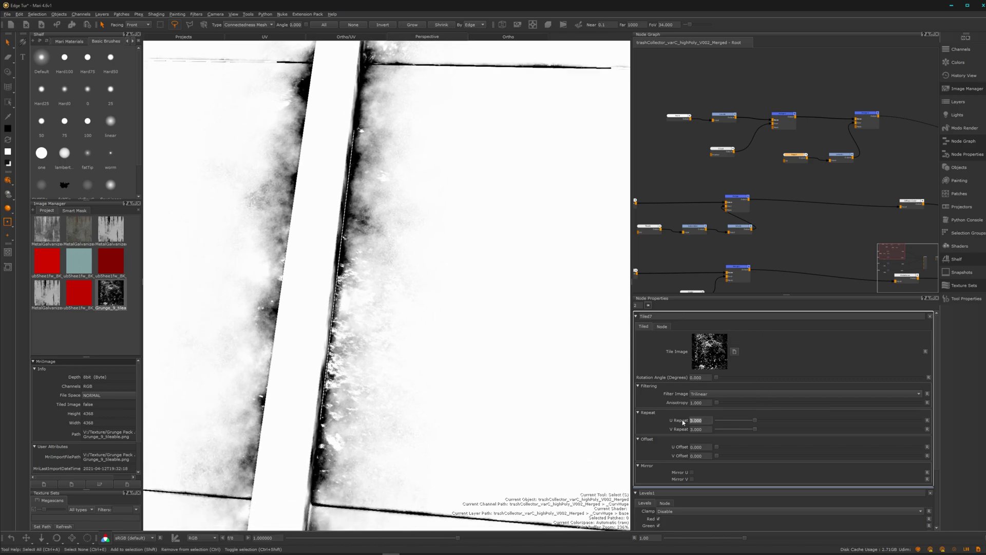
text(4)
key(Tab)
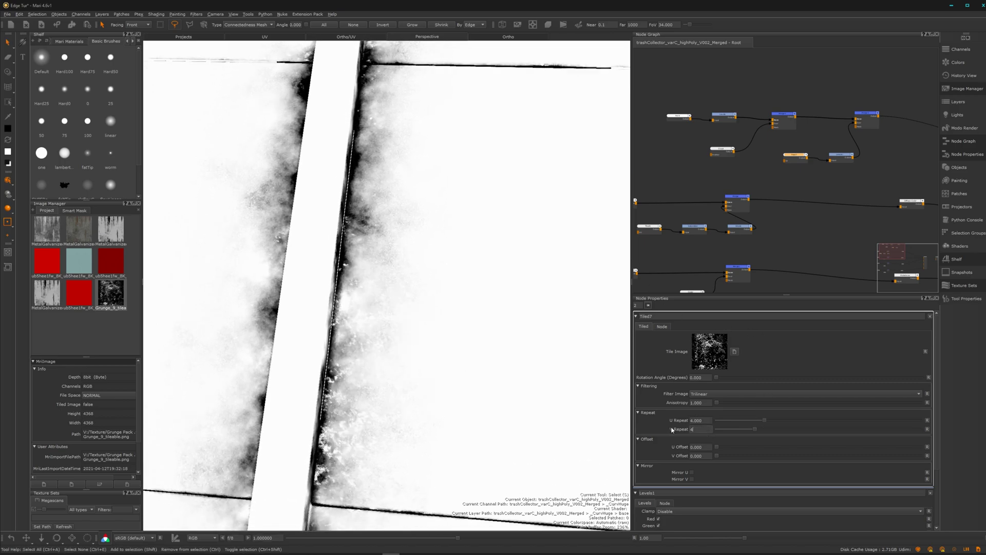
text(4)
key(Return)
Step: Set the input mid level of the AO bake's Levels node to about 0.728, keeping its input black at 0
alt+drag(326, 293, 372, 331)
middle_drag(710, 189, 741, 197)
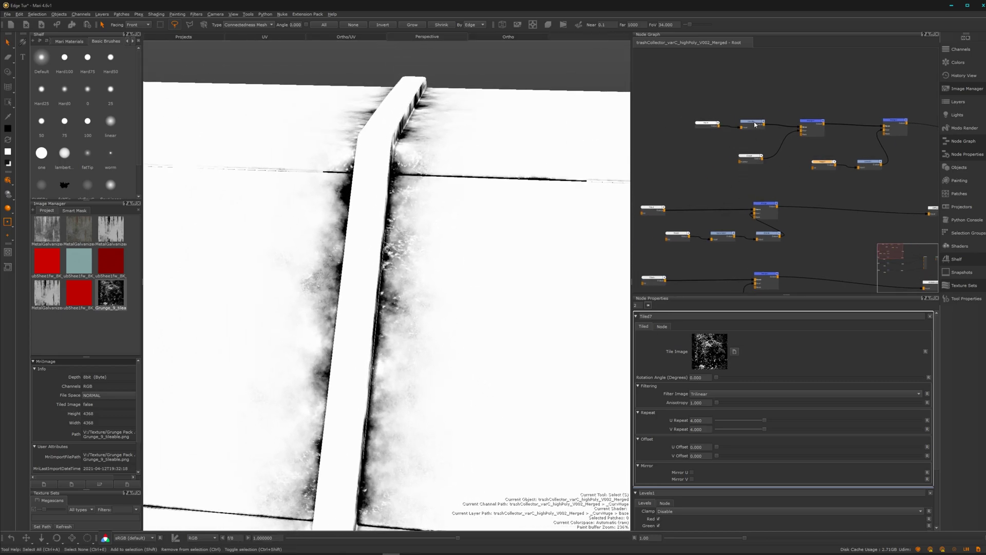
alt+drag(266, 307, 410, 239)
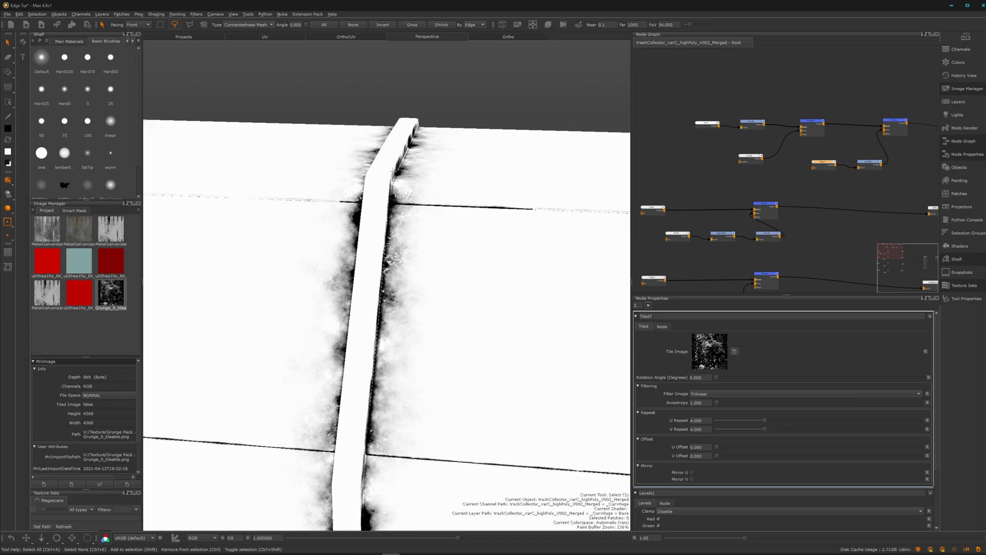
alt+drag(421, 312, 404, 328)
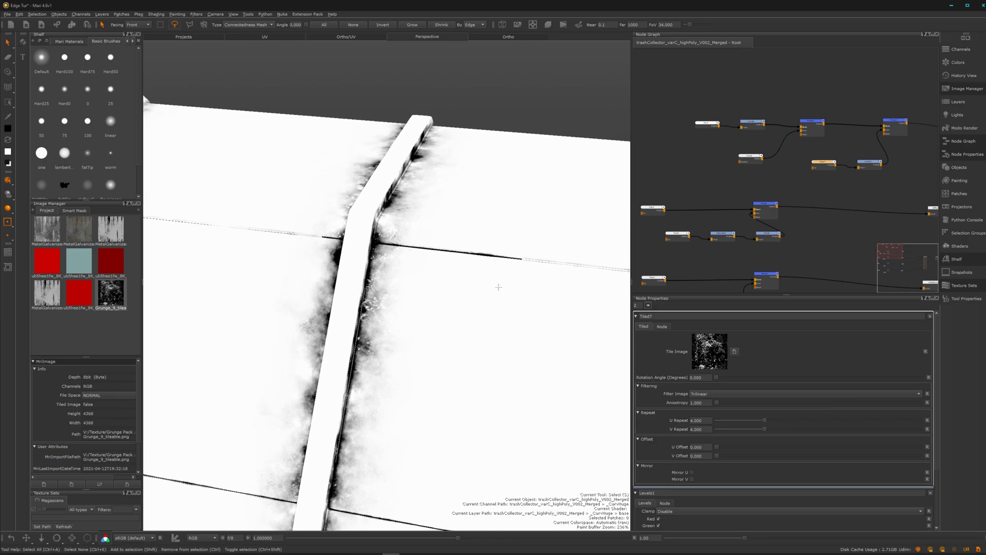
click(753, 125)
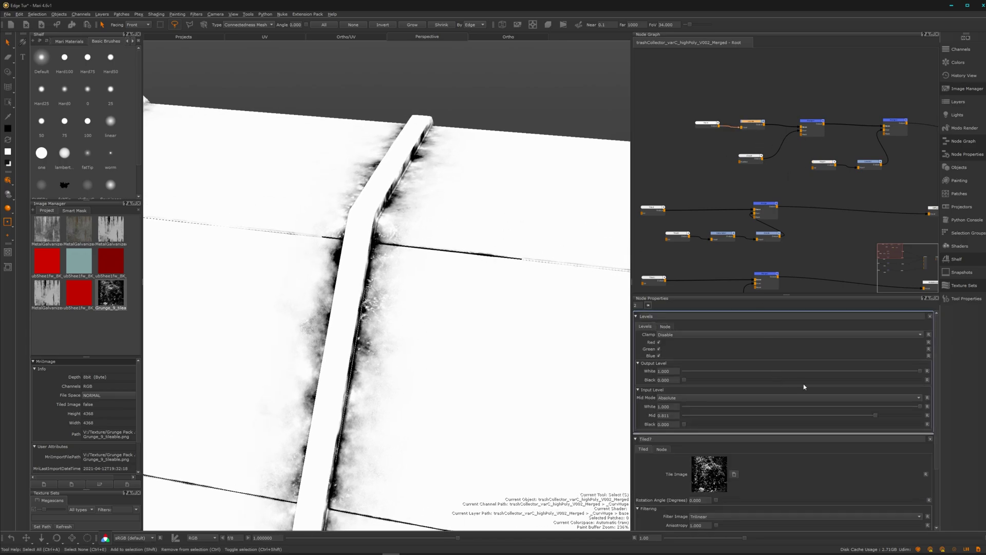
drag(877, 417, 830, 416)
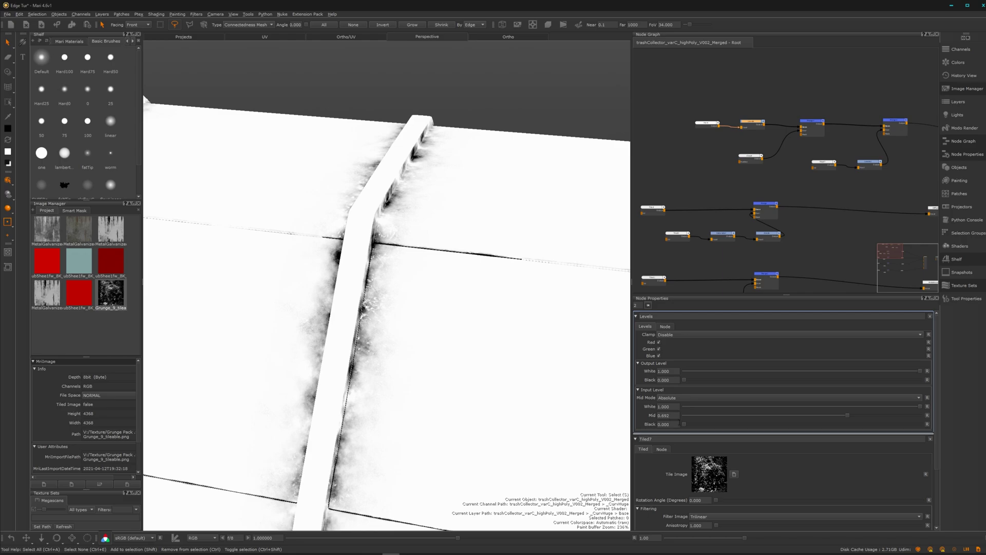
drag(688, 426, 664, 424)
mouse_move(849, 419)
mouse_down()
mouse_move(797, 417)
mouse_move(929, 414)
mouse_move(841, 416)
mouse_move(855, 419)
mouse_up()
Step: Add a Levels node after the second Overlay merge and line it up further along the chain
middle_drag(844, 175, 742, 176)
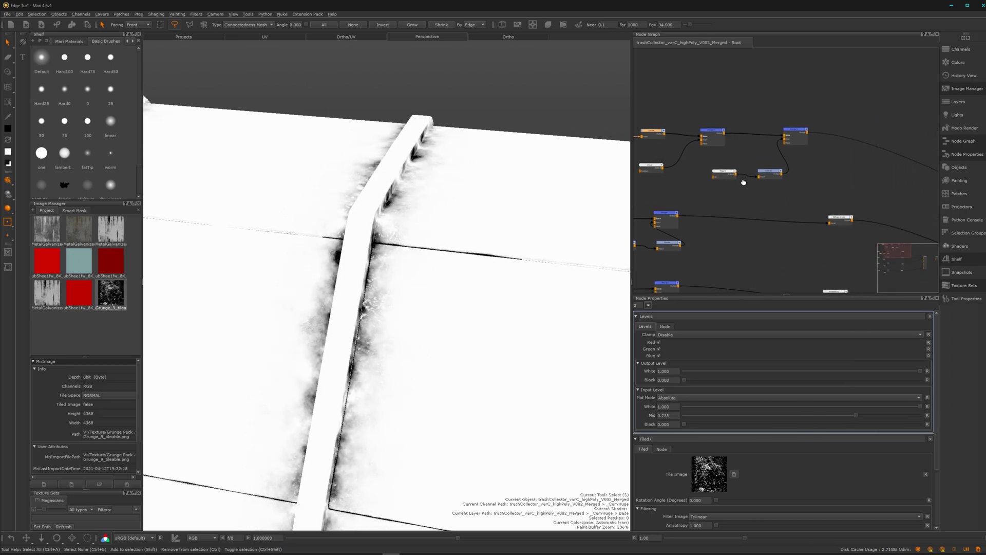
drag(787, 127, 799, 123)
key(Tab)
text(level)
click(830, 134)
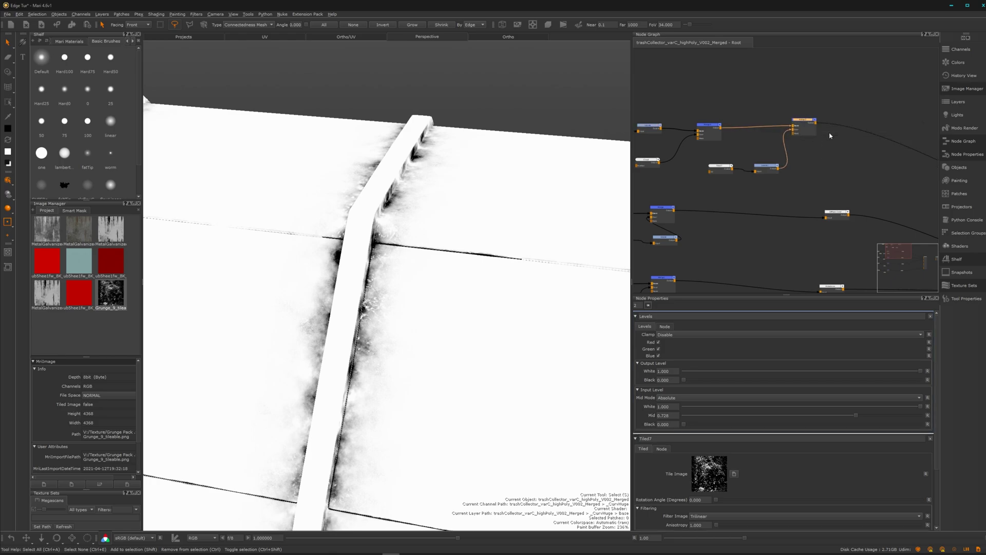
drag(849, 126, 868, 125)
drag(808, 123, 808, 126)
Step: Try a hard contrast on the final Levels node with input black about 0.384 and input white about 0.649
click(868, 126)
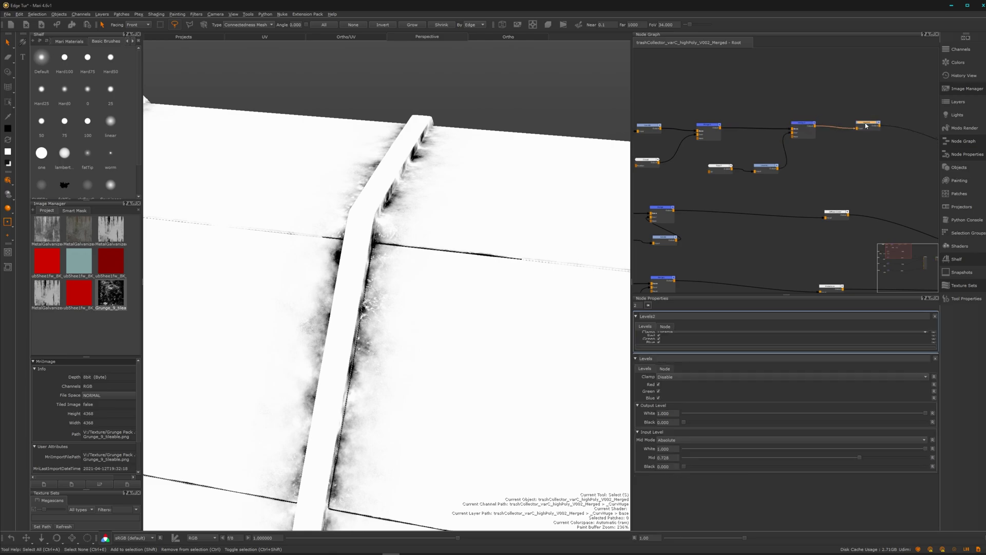
drag(684, 426, 774, 426)
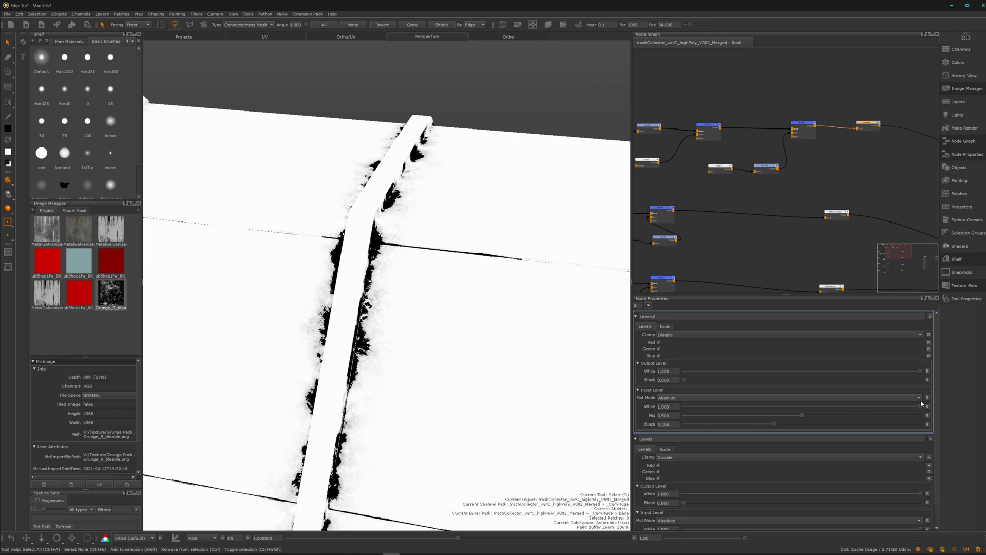
drag(920, 410, 837, 408)
alt+right_drag(267, 401, 335, 401)
alt+middle_drag(334, 401, 468, 222)
alt+right_drag(469, 222, 446, 222)
alt+drag(445, 222, 470, 348)
alt+right_drag(470, 348, 429, 348)
key(s)
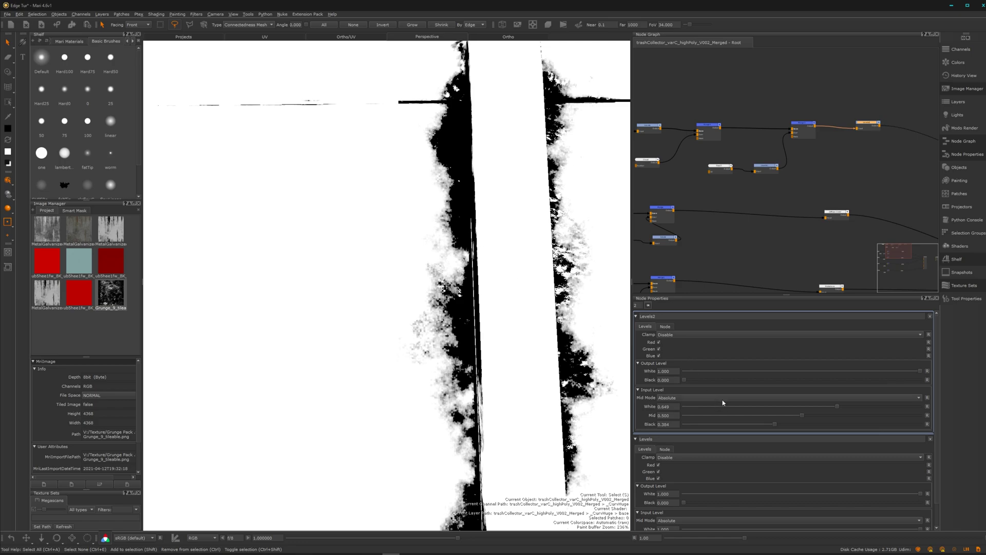
Step: Set the final Levels node's input black to 0 and input white to about 0.994, then check the rib edge
drag(774, 426, 683, 424)
drag(836, 408, 918, 410)
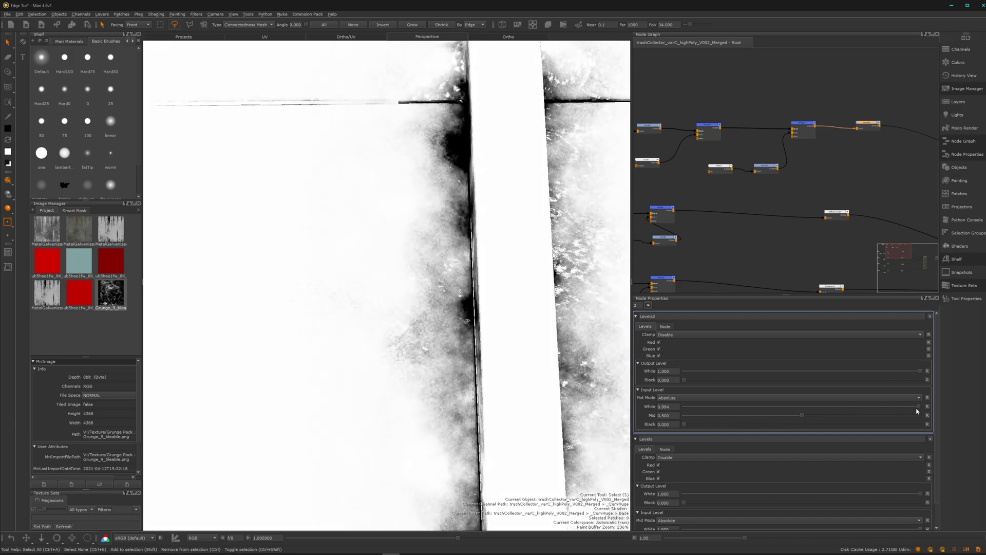
middle_drag(457, 303, 462, 331)
alt+right_drag(503, 242, 528, 244)
alt+middle_drag(528, 244, 511, 252)
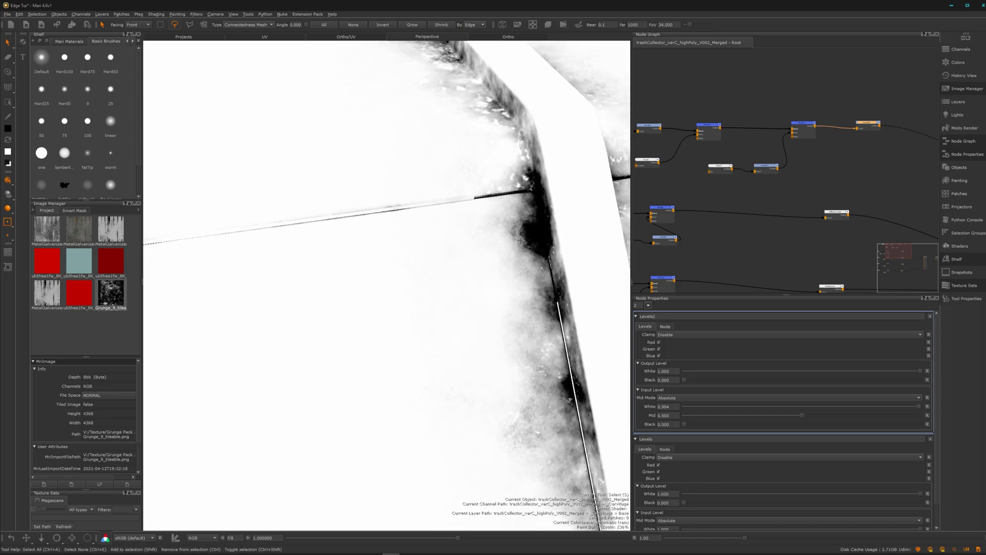
Step: Set the final Levels node's input black to about 0.416 and input white to about 0.603, then check the whole container
middle_drag(531, 388, 381, 148)
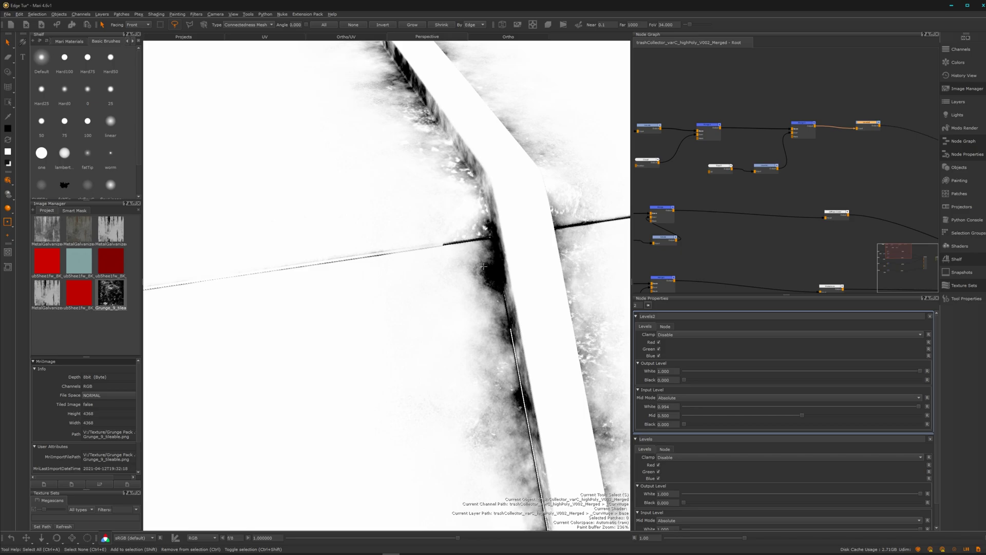
drag(685, 427, 788, 430)
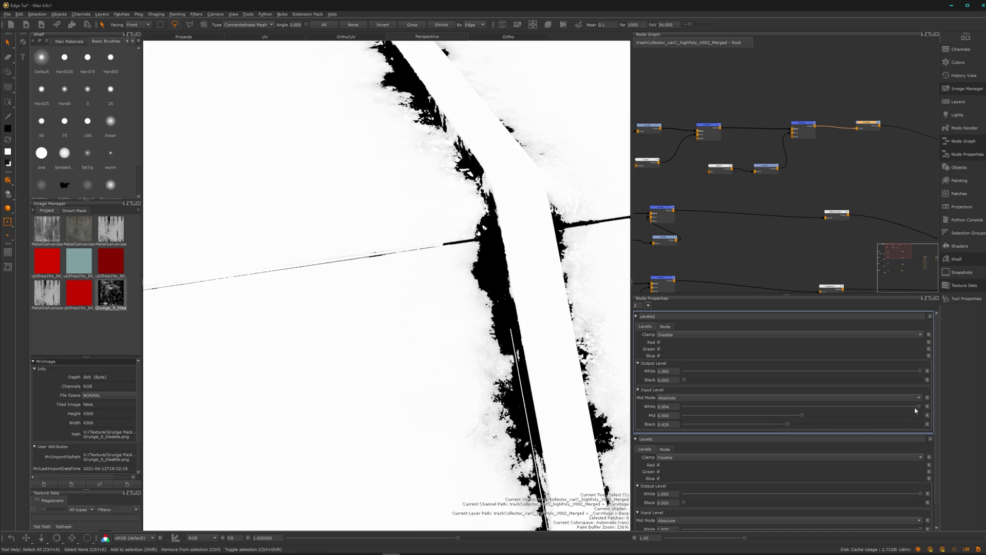
drag(920, 407, 782, 426)
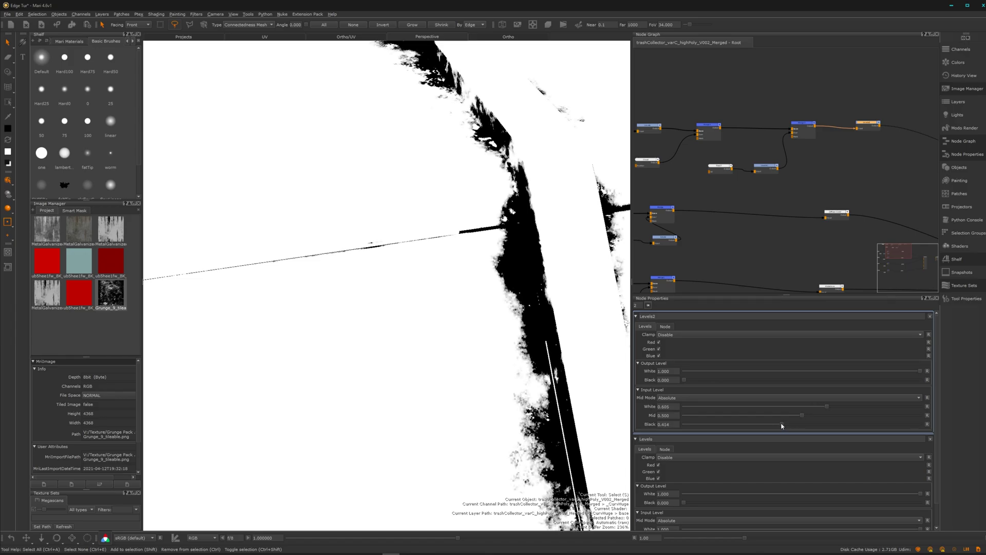
alt+right_drag(588, 387, 364, 315)
alt+drag(363, 315, 378, 361)
alt+middle_drag(378, 362, 398, 275)
alt+right_drag(398, 275, 370, 276)
alt+drag(370, 275, 462, 283)
alt+right_drag(462, 282, 754, 210)
Step: Try a size of about 0.674 on the Cloud noise node and check the mask around the container's ribs
middle_drag(707, 190, 763, 206)
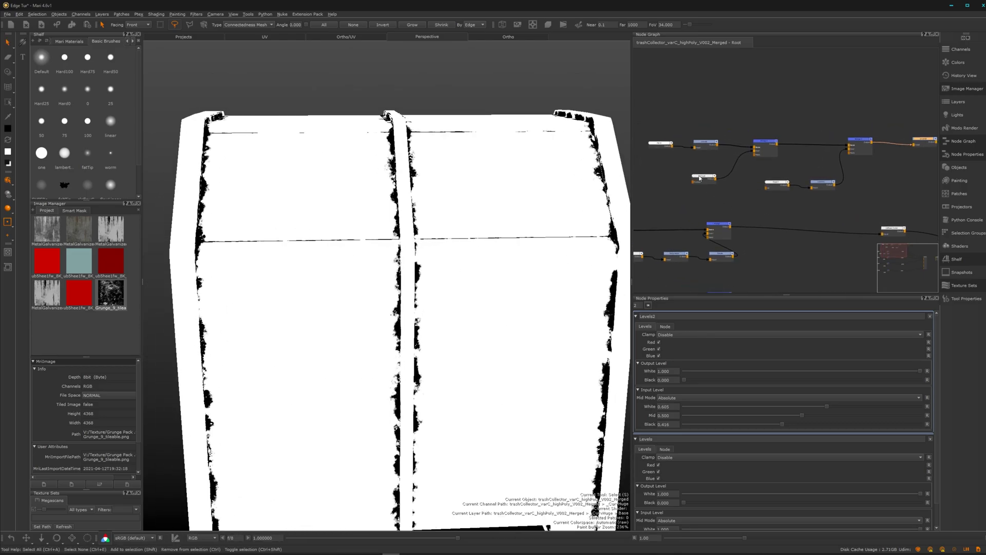
click(699, 177)
drag(746, 337, 766, 339)
scroll(467, 306, down, 3)
alt+drag(468, 306, 363, 247)
scroll(395, 307, up, 3)
alt+drag(395, 307, 417, 319)
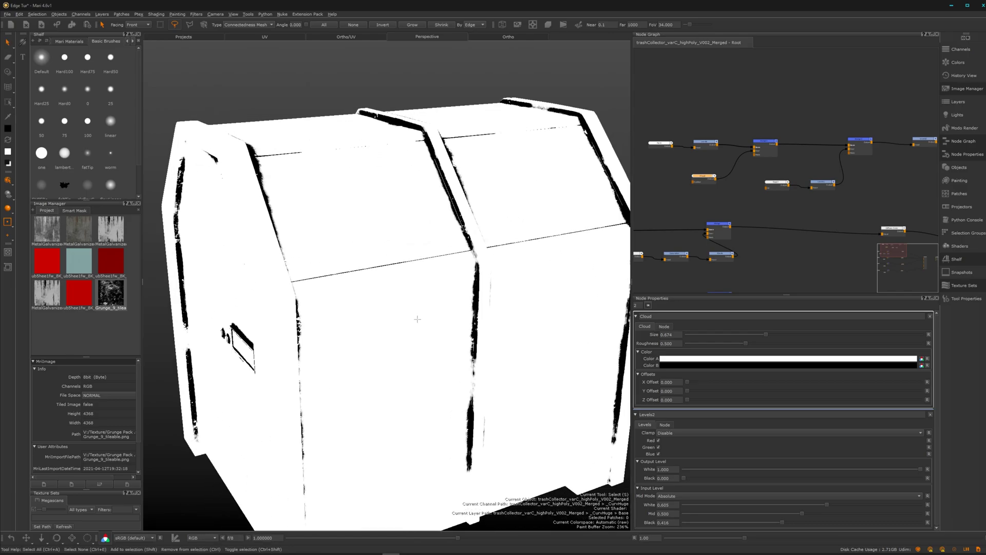
alt+middle_drag(403, 217, 401, 247)
alt+right_drag(401, 246, 432, 260)
alt+drag(432, 260, 390, 270)
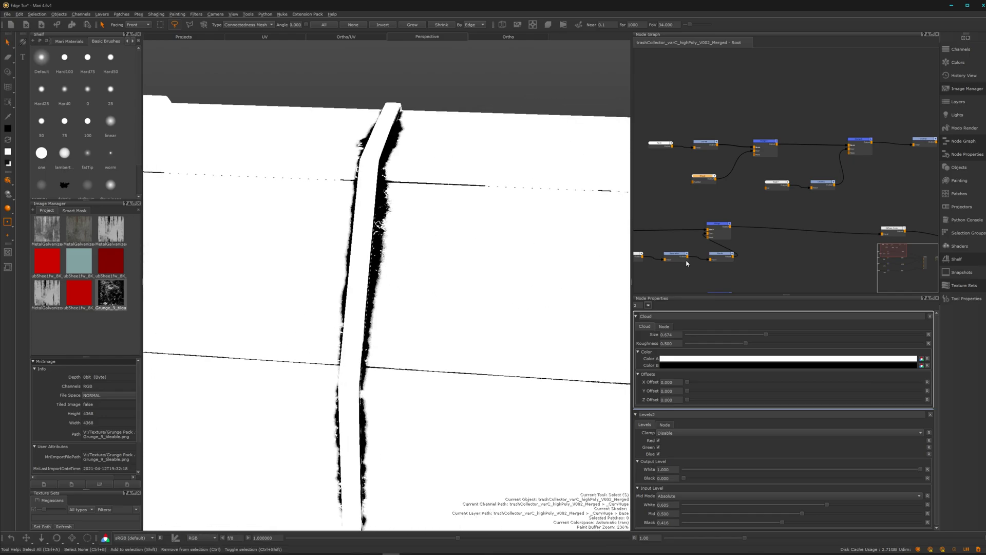
Step: Select the entire dirt mask node chain and shift it up and left, clear of the Diffuse Color network
scroll(781, 248, down, 2)
middle_drag(781, 249, 748, 211)
scroll(794, 188, down, 1)
middle_drag(794, 188, 805, 200)
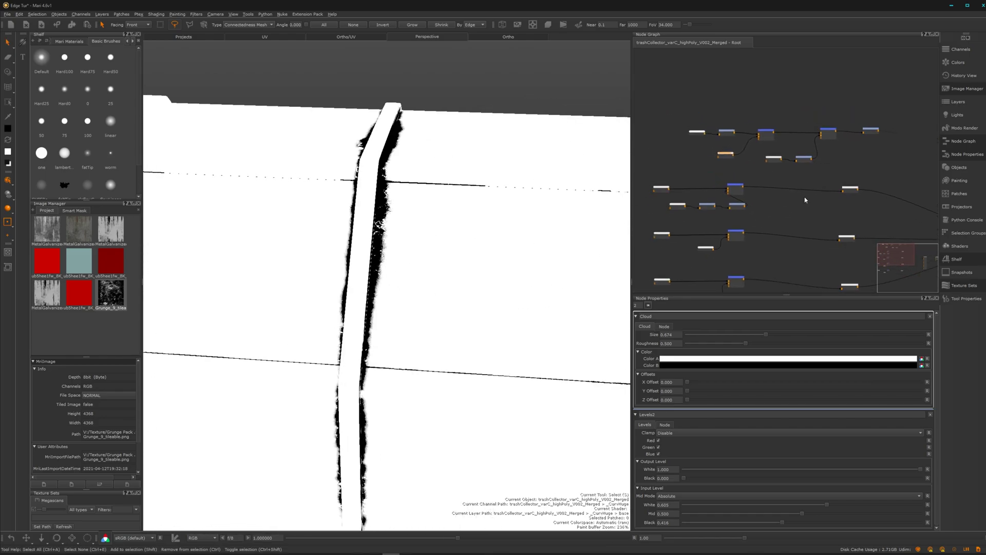
drag(885, 101, 690, 183)
drag(869, 131, 774, 111)
middle_drag(761, 160, 789, 164)
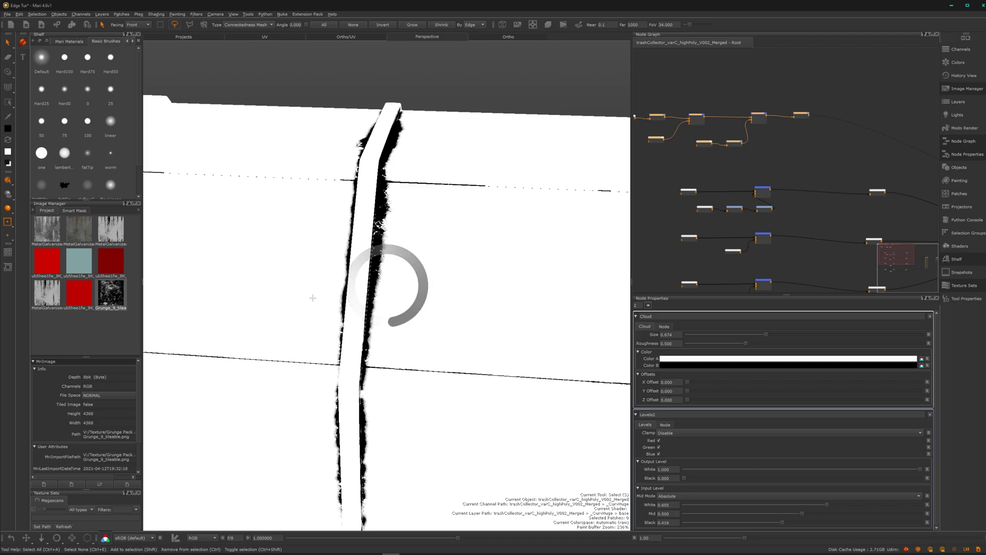
click(763, 167)
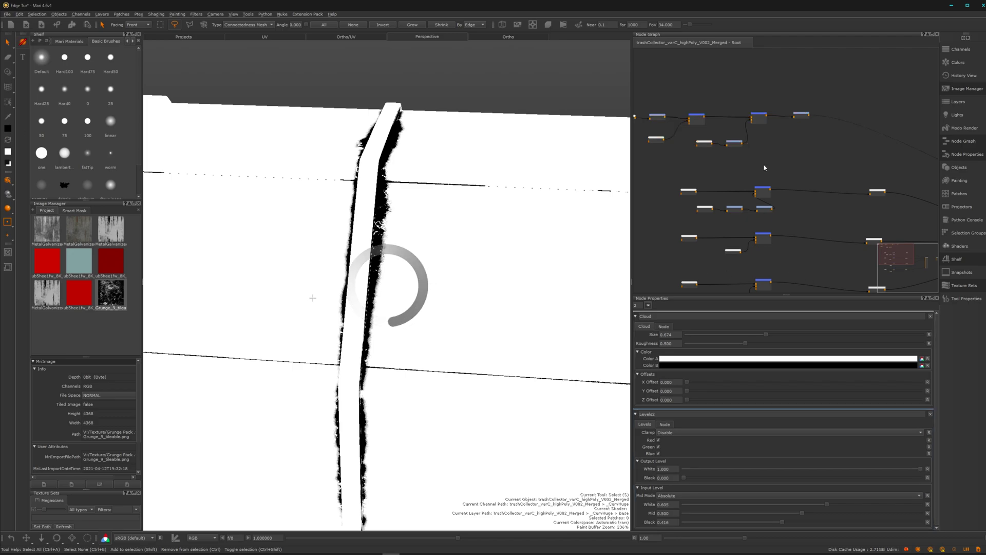
Step: Expand the node graph and connect the final Levels output to the mask input of the Merge feeding Diffuse Color
key(space)
alt+right_drag(391, 277, 455, 295)
alt+middle_drag(455, 295, 594, 191)
alt+right_drag(595, 191, 601, 159)
alt+middle_drag(663, 128, 662, 165)
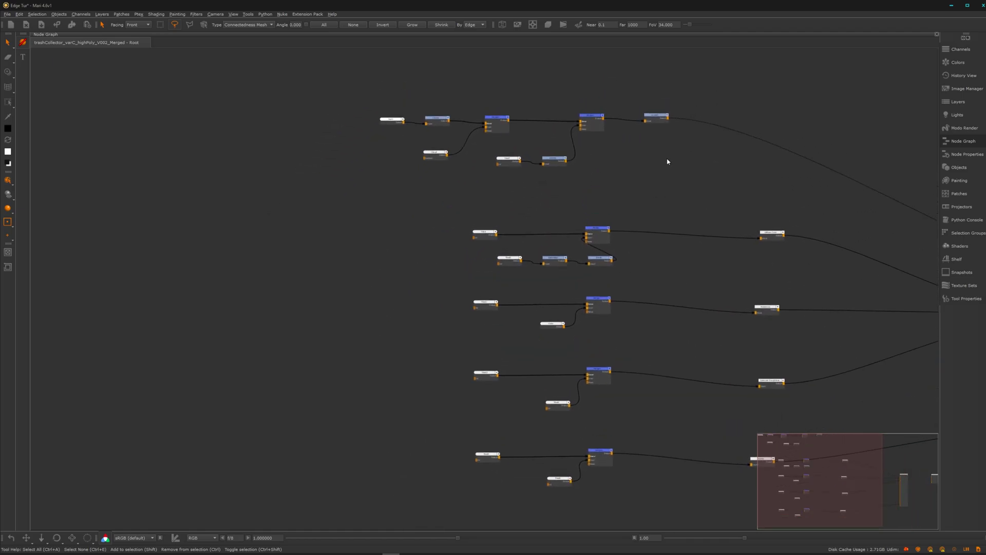
alt+right_drag(663, 165, 694, 101)
drag(695, 92, 611, 234)
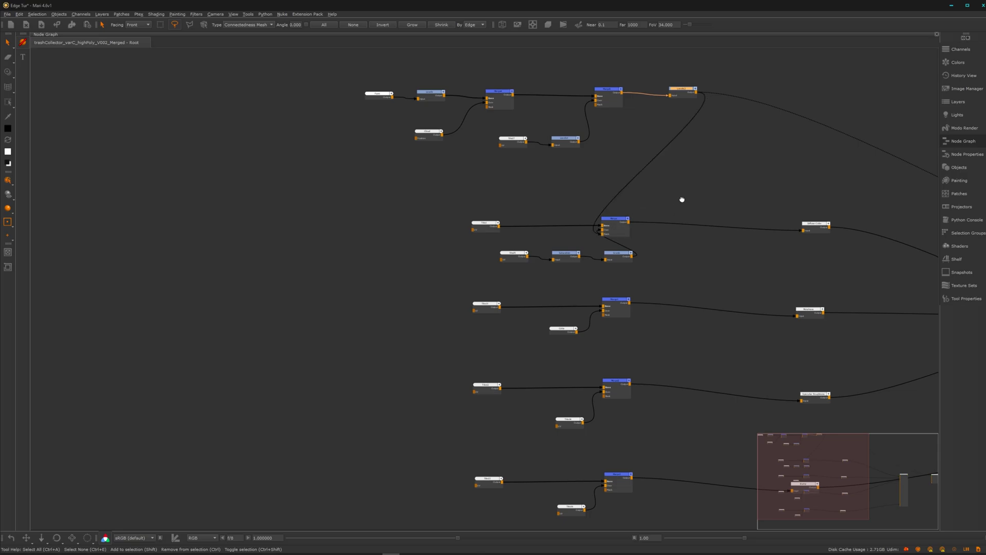
Step: Insert a routing dot on the new mask connection and place it just above the Diffuse Color Merge
alt+middle_drag(642, 169, 681, 127)
ctrl+click(686, 121)
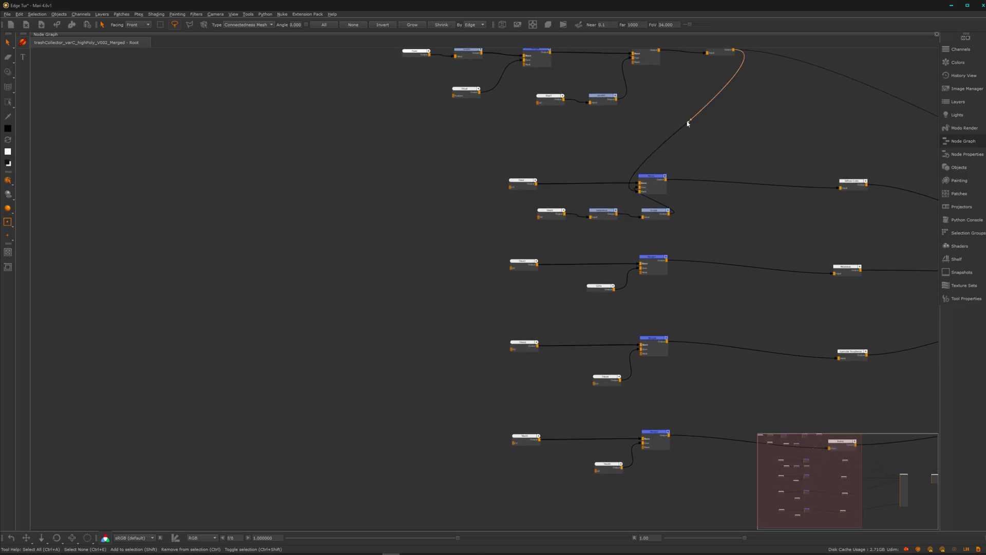
drag(689, 122, 613, 153)
Step: Connect the routing dot to the mask input of the Metalness Merge and insert a second dot on that connection
middle_drag(604, 174, 569, 165)
scroll(588, 155, up, 2)
drag(650, 273, 613, 111)
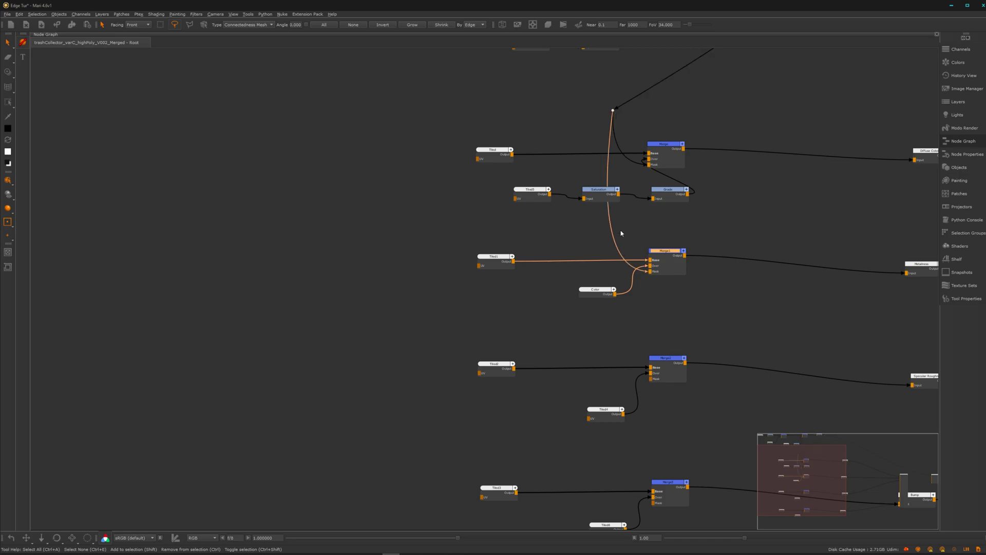
click(614, 233)
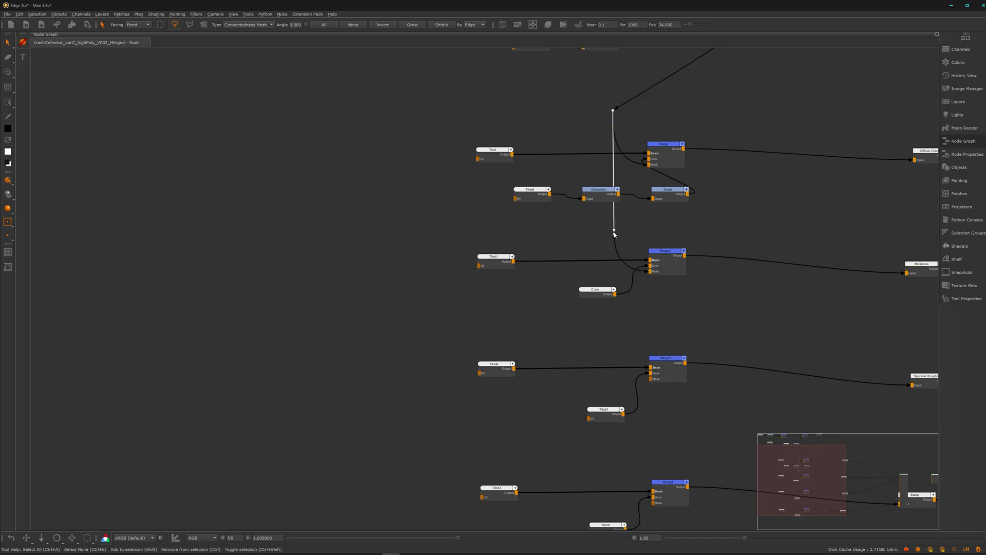
Step: Extend the mask routing to the Specular Roughness and Bump Merge masks with a dot on each connection, and restore the full layout
drag(628, 355, 592, 212)
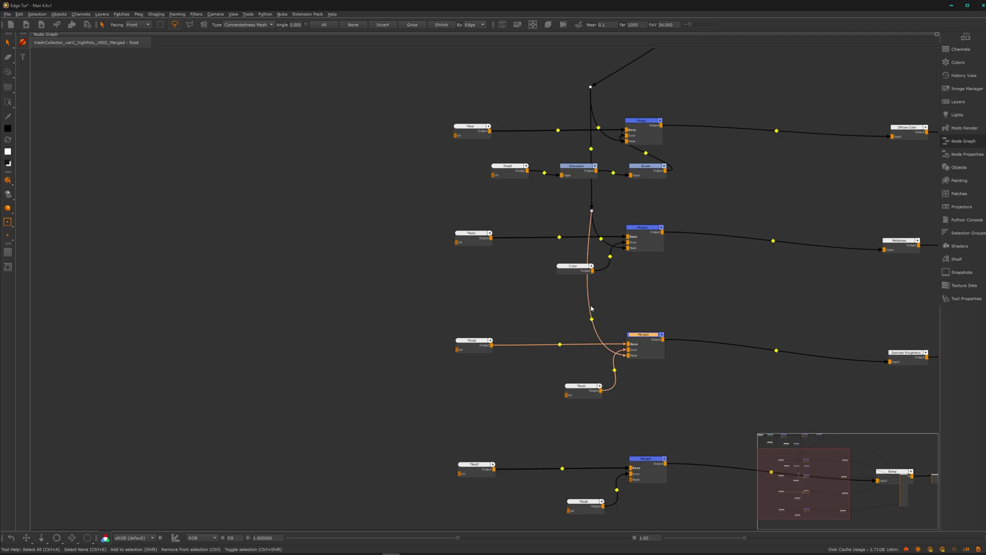
click(593, 320)
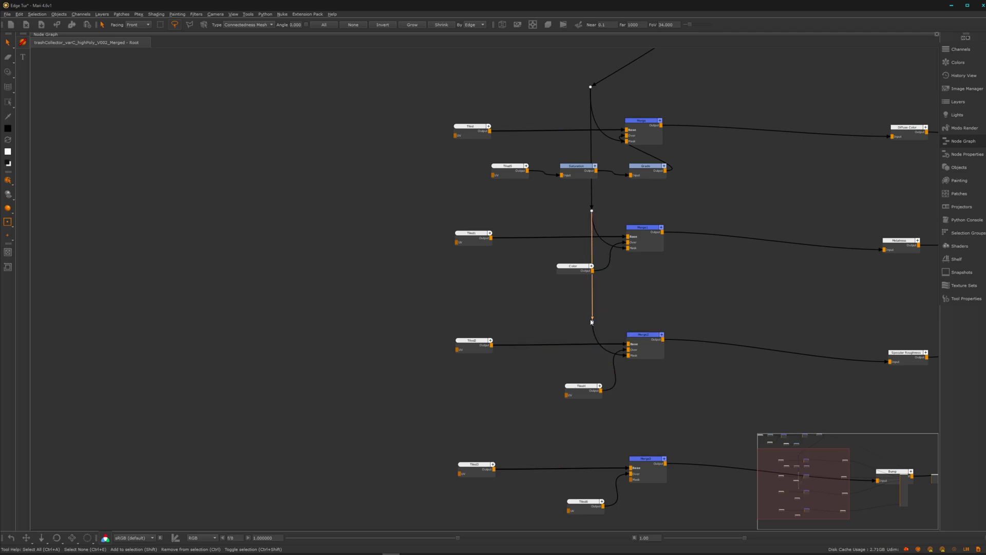
middle_drag(661, 395, 643, 319)
drag(614, 405, 574, 246)
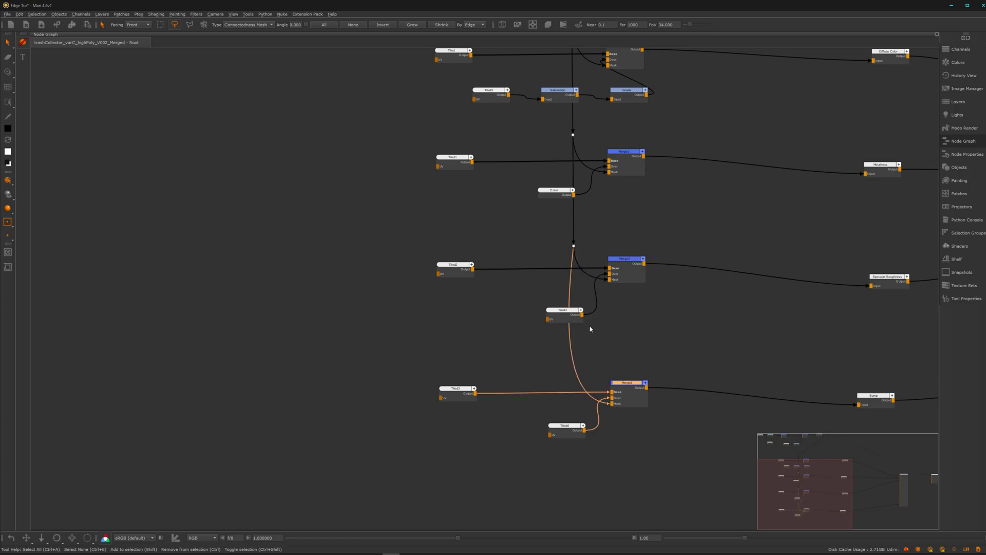
click(573, 365)
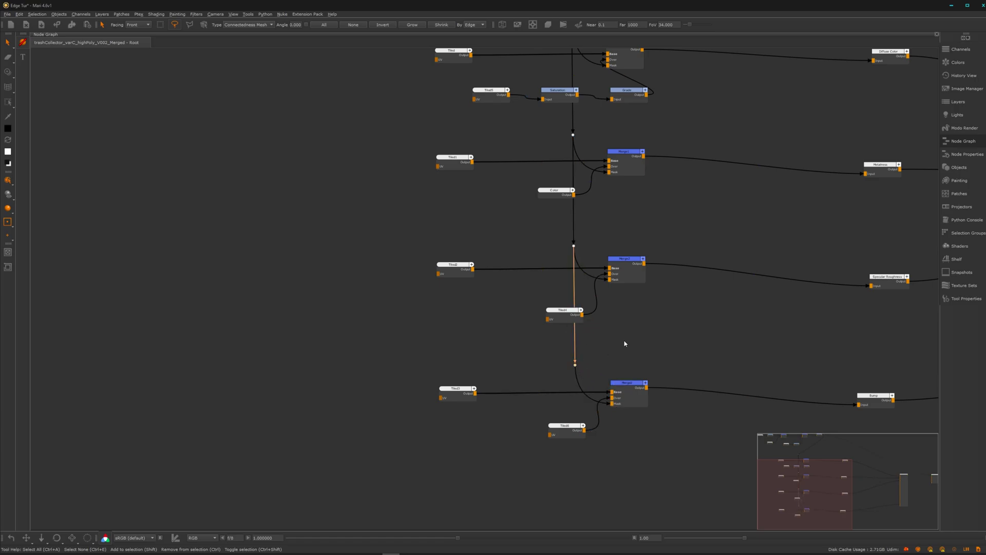
scroll(648, 276, down, 1)
middle_drag(653, 229, 684, 270)
scroll(526, 280, down, 1)
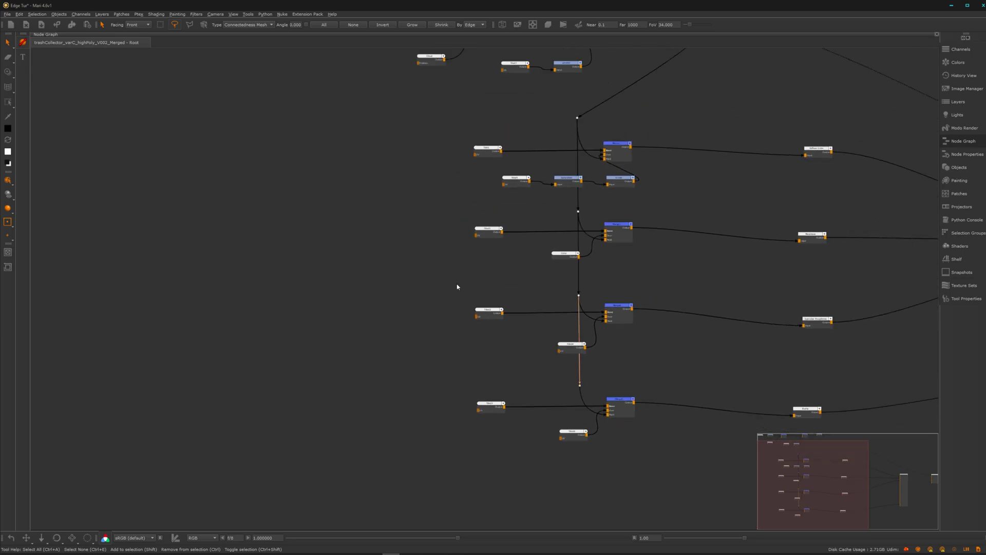
key(space)
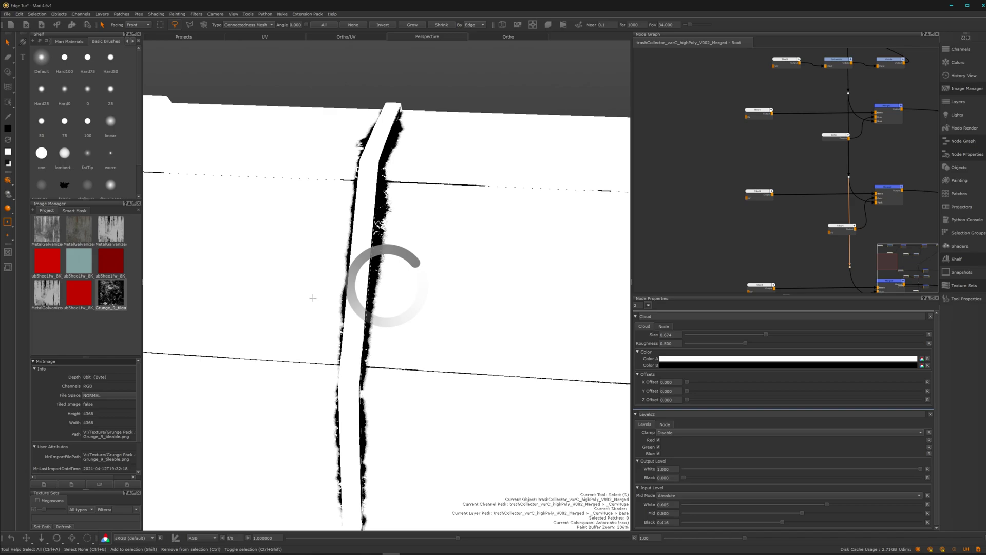
Step: View the shaded material on the container and examine the dirt along the rib
middle_drag(862, 240, 775, 204)
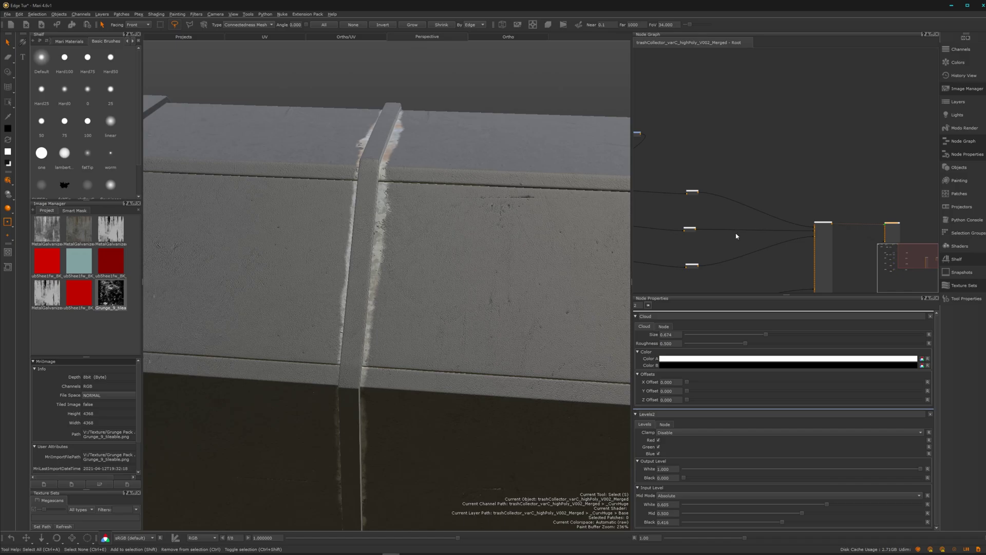
middle_drag(743, 238, 849, 176)
middle_drag(350, 305, 448, 314)
alt+drag(449, 313, 411, 343)
Step: Set the Cloud noise node's size to about 0.414 and check the dirt breakup beside the rib
middle_drag(748, 98, 892, 198)
scroll(763, 164, up, 3)
scroll(779, 183, up, 3)
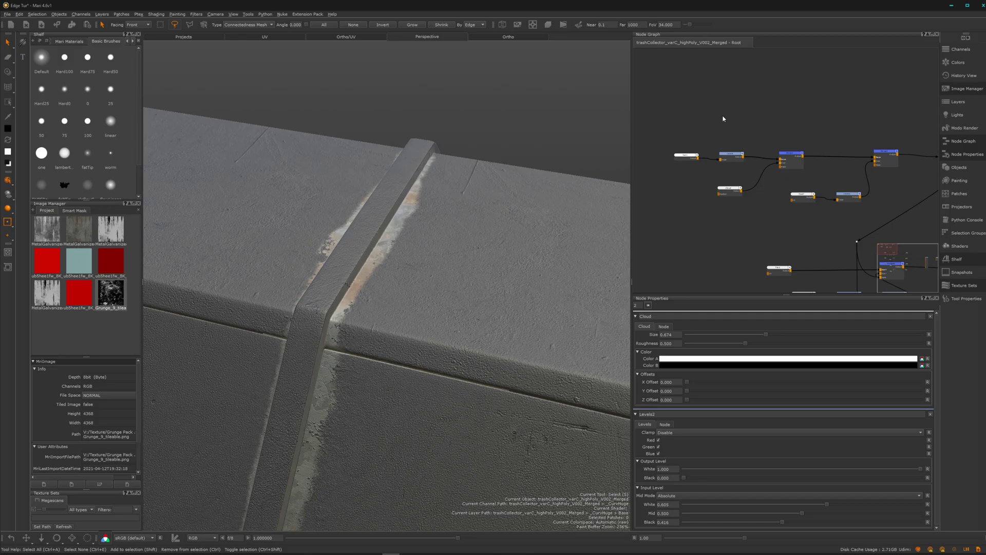
alt+drag(432, 303, 390, 301)
click(725, 155)
click(730, 189)
drag(763, 337, 734, 339)
alt+right_drag(329, 328, 435, 278)
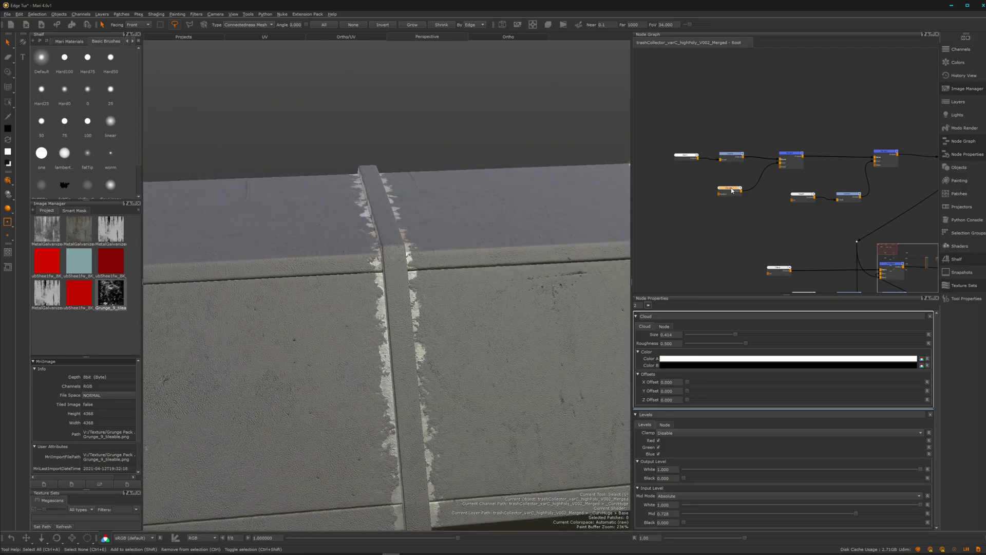
Step: Set the input mid level of the grunge texture's Levels node to about 0.366
middle_drag(790, 244, 732, 237)
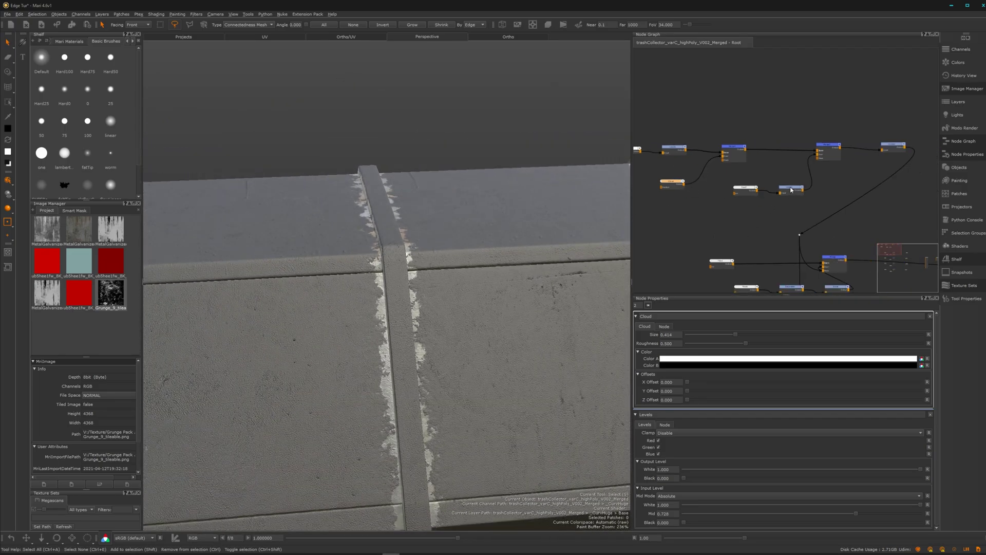
click(791, 189)
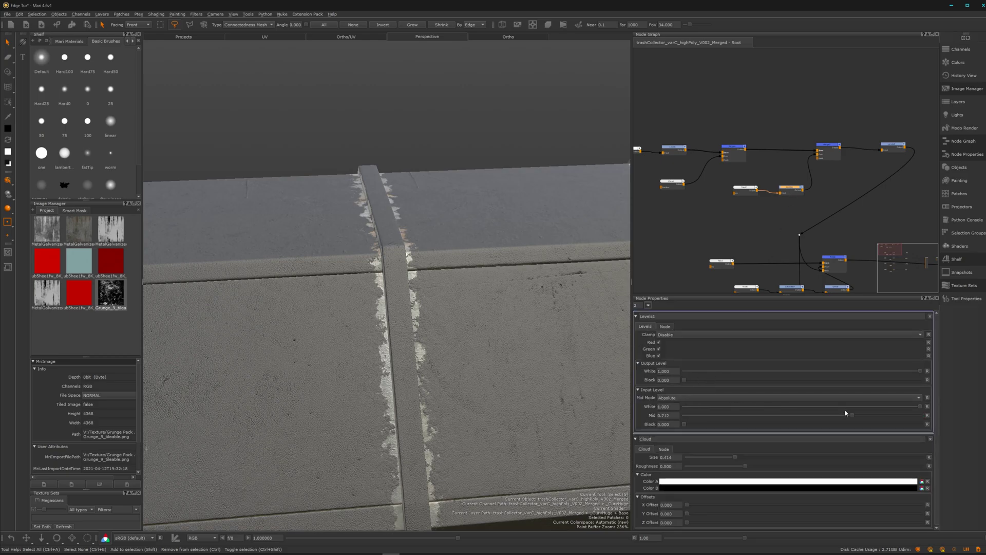
drag(858, 415, 775, 430)
alt+right_drag(534, 407, 436, 350)
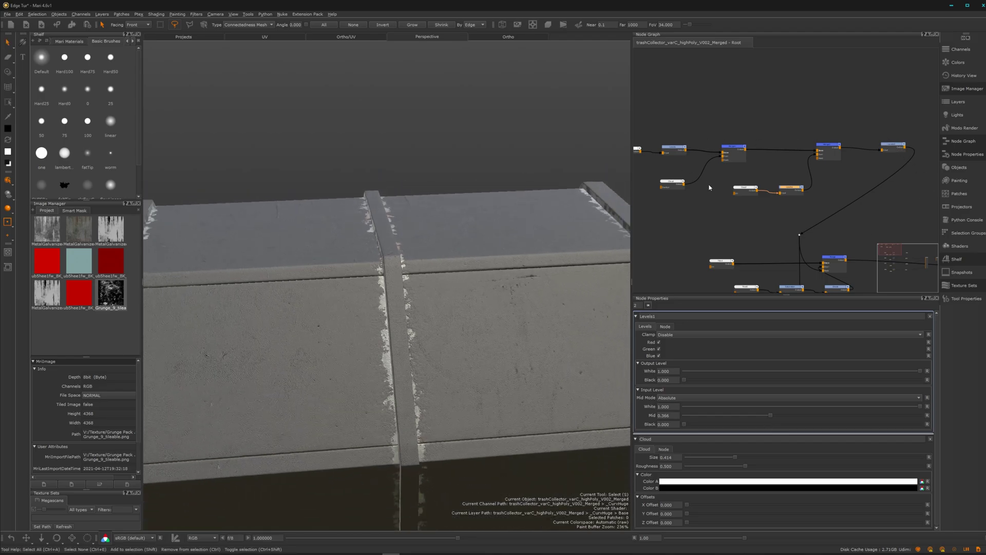
Step: Set the input mid level of the AO bake's Levels node to about 0.778 and check the shaded container
middle_drag(691, 205, 736, 221)
double_click(718, 165)
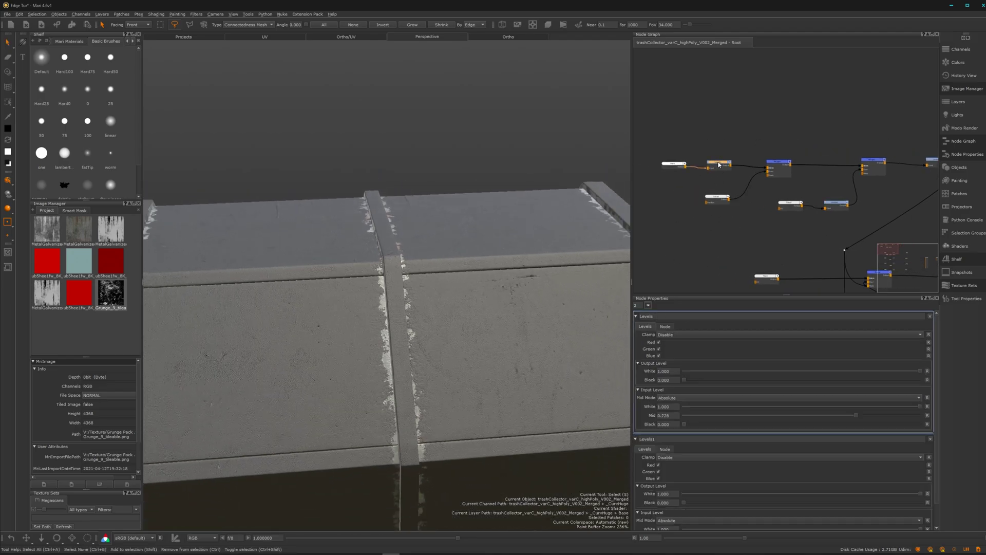
mouse_move(858, 417)
mouse_down()
mouse_move(808, 416)
mouse_move(922, 419)
mouse_move(856, 416)
mouse_move(867, 416)
mouse_up()
scroll(411, 313, down, 3)
alt+right_drag(411, 313, 359, 303)
alt+drag(359, 303, 334, 295)
alt+right_drag(455, 298, 488, 298)
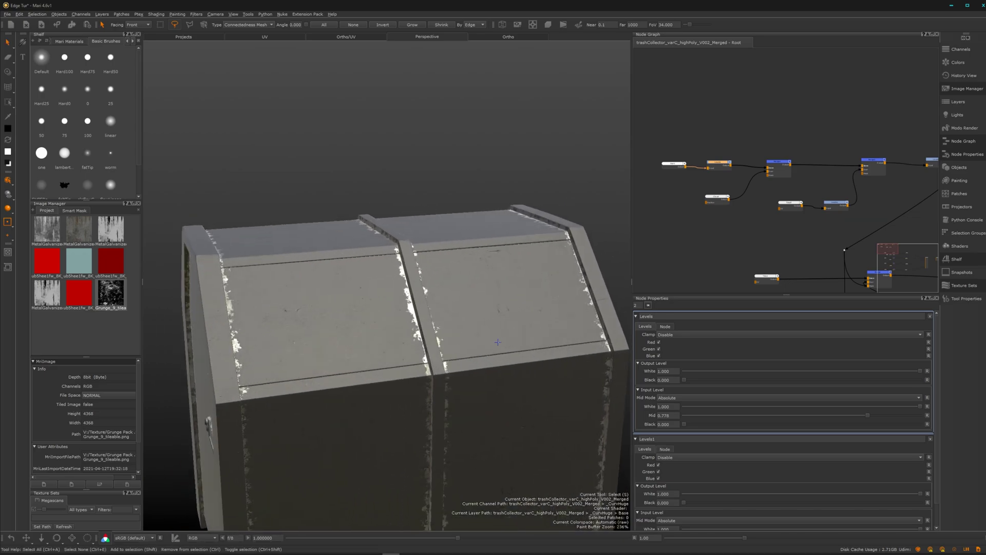
alt+middle_drag(488, 298, 411, 292)
Step: Display the final Levels node's output on the container and inspect the mask edges along the ribs
scroll(783, 180, down, 2)
middle_drag(886, 220, 833, 215)
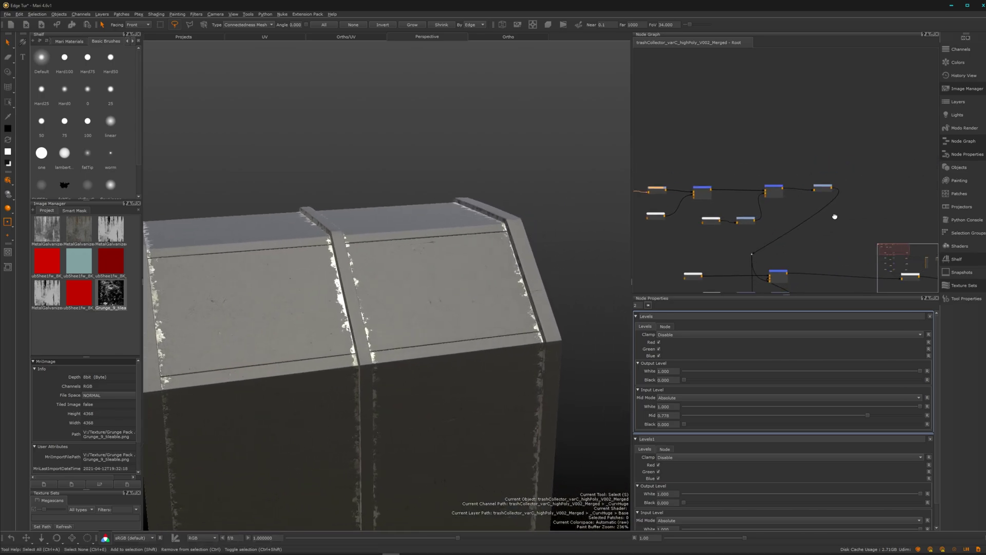
click(819, 189)
key(v)
alt+drag(388, 343, 333, 360)
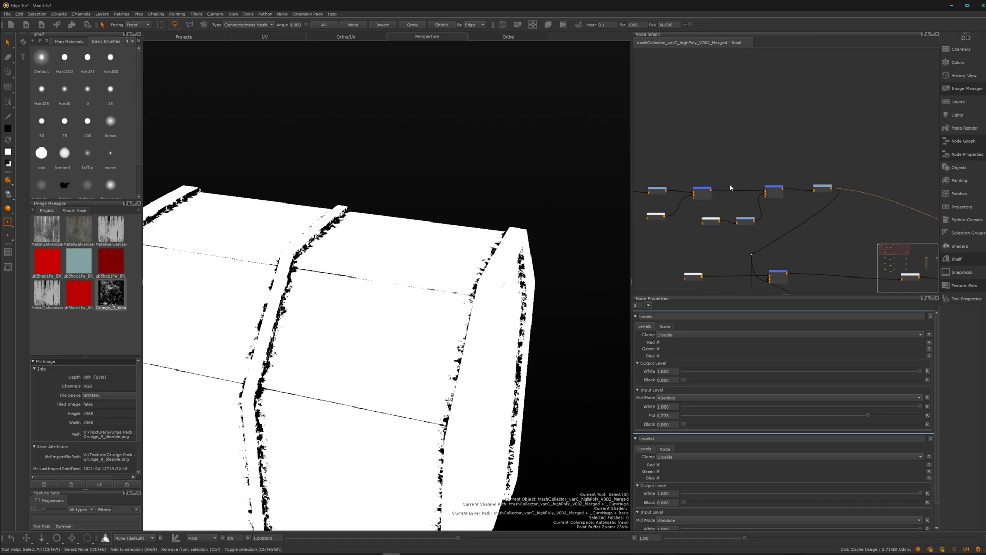
middle_drag(731, 180, 708, 192)
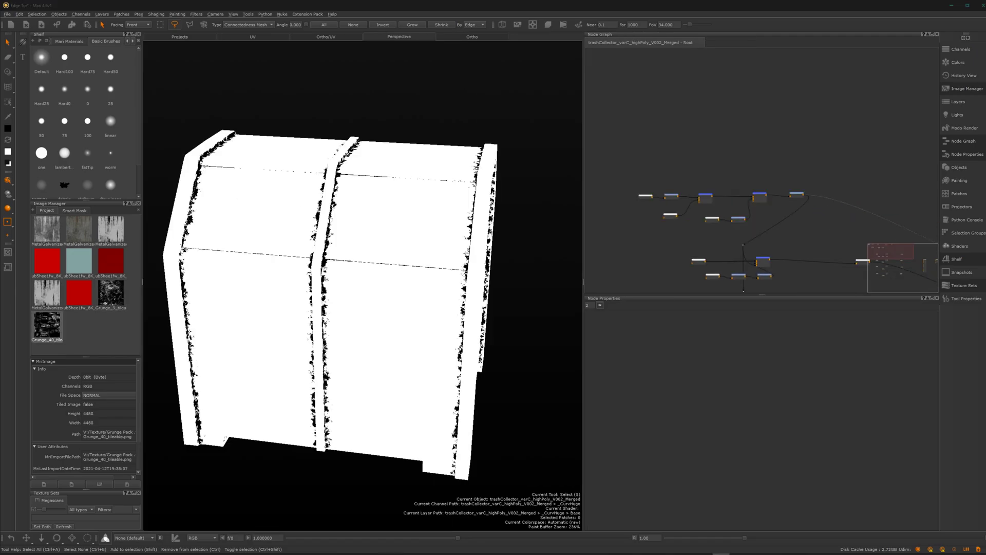
alt+drag(336, 333, 339, 308)
alt+right_drag(340, 303, 420, 291)
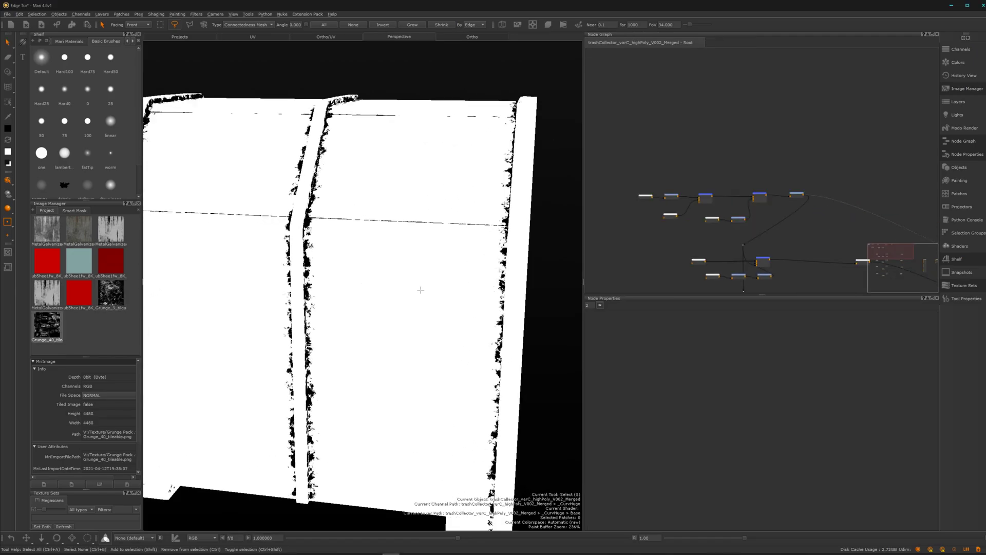
alt+drag(420, 290, 405, 293)
Step: Add a Paint node in the empty area above the dirt mask chain
middle_drag(710, 154, 740, 190)
scroll(746, 192, up, 1)
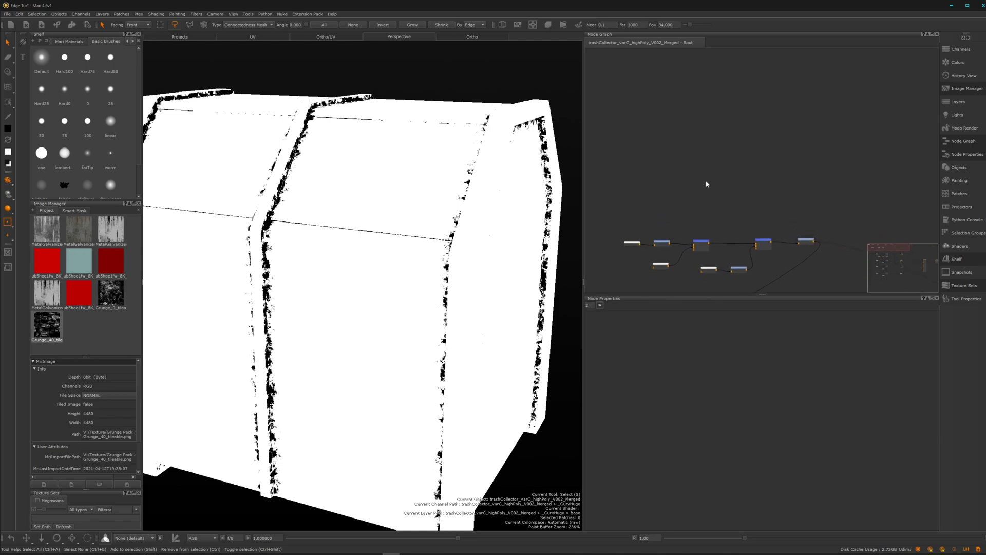
right_click(663, 165)
click(685, 147)
key(Tab)
text(pai)
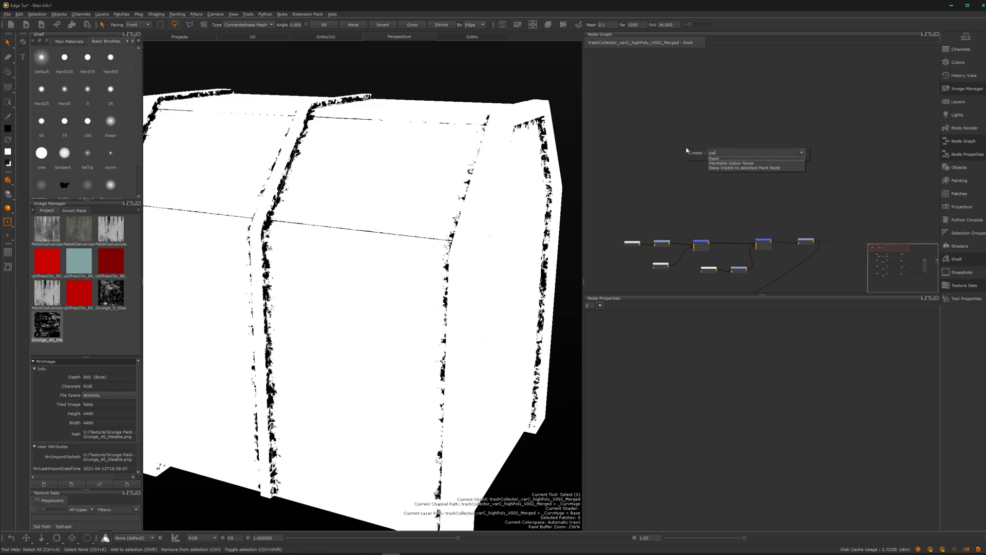
key(Return)
click(668, 325)
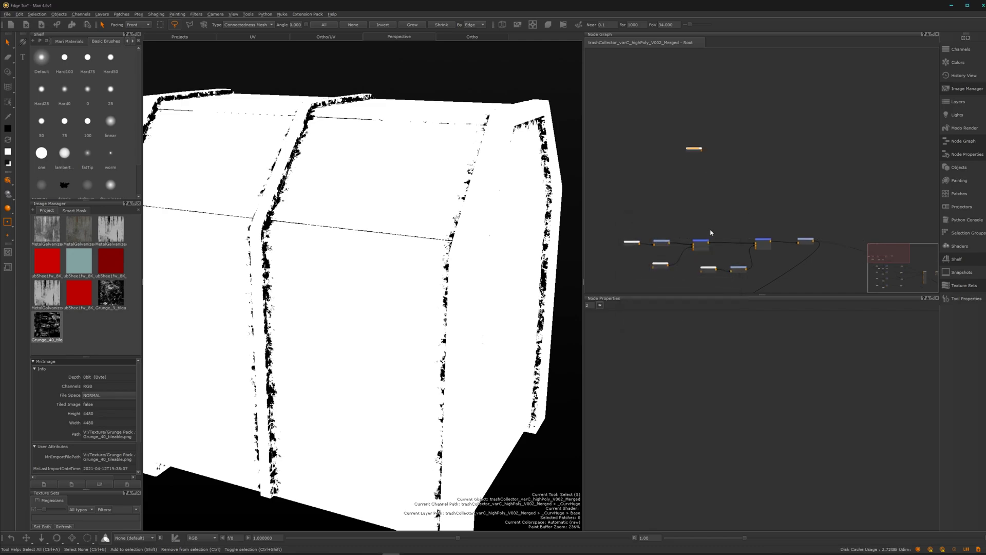
Step: Import the varC high-poly Curvature bake sequence into all patches of the new Paint node
right_click(691, 152)
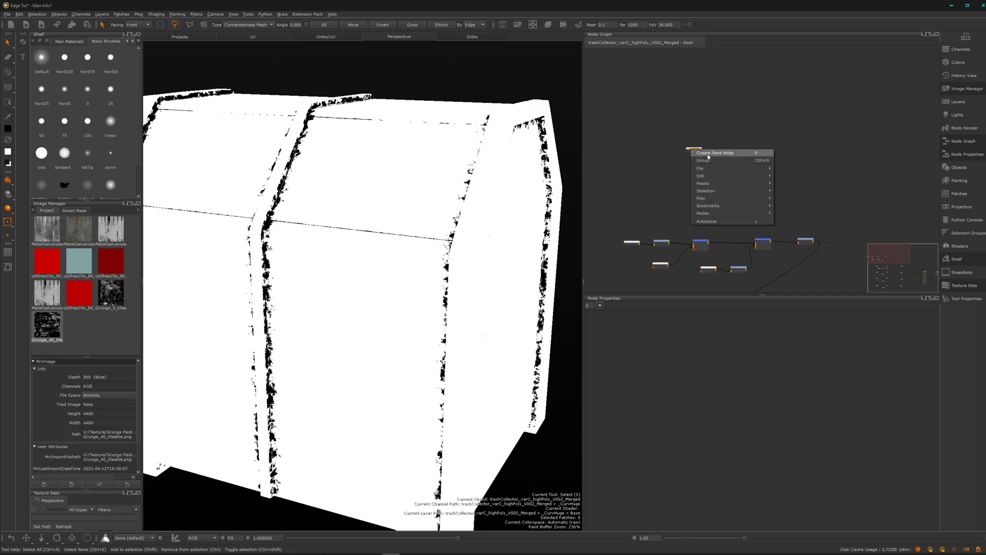
mouse_move(734, 169)
click(821, 169)
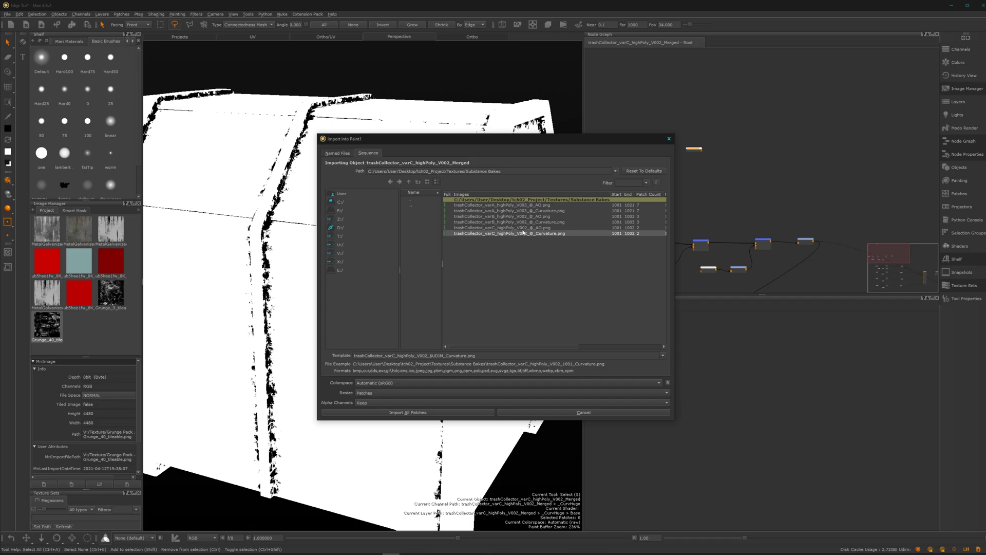
click(528, 233)
click(426, 413)
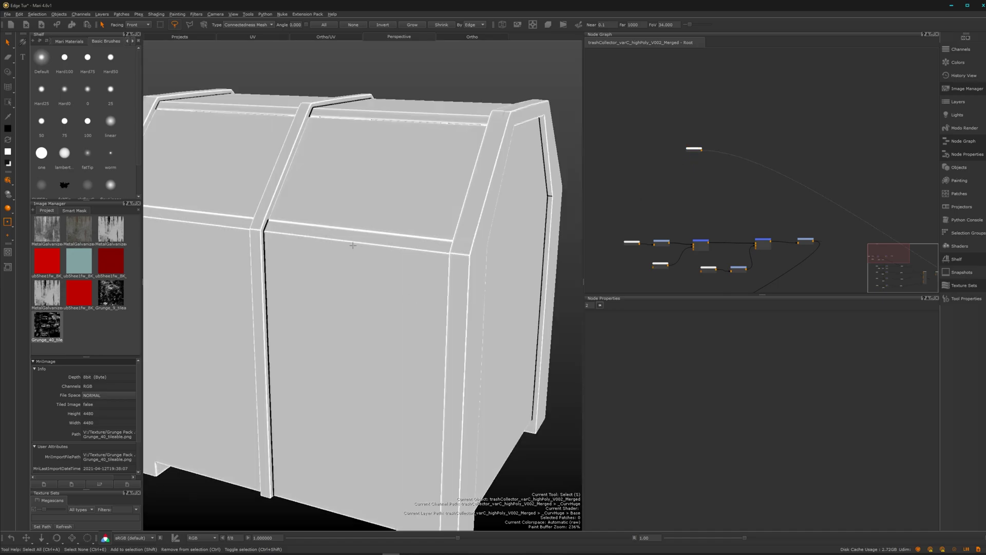
Step: Examine the curvature bake up close along the container's ribs and panel seams
mouse_move(353, 245)
alt+right_down()
mouse_move(377, 238)
mouse_move(347, 233)
alt+right_up()
alt+middle_drag(396, 223, 393, 234)
scroll(661, 174, up, 3)
middle_drag(661, 175, 758, 191)
drag(751, 155, 677, 154)
scroll(450, 230, up, 6)
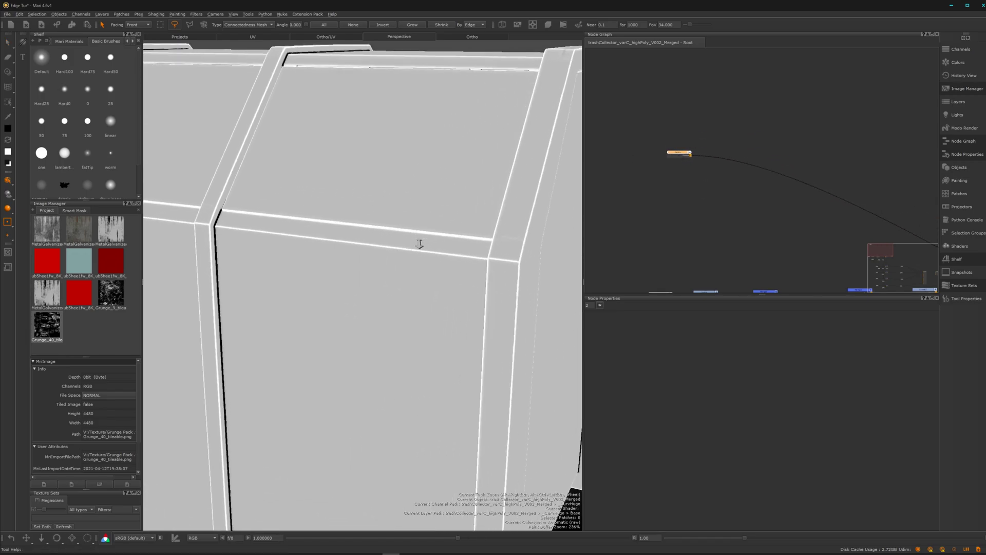
scroll(414, 275, down, 5)
alt+drag(247, 258, 312, 253)
alt+right_drag(313, 253, 394, 251)
alt+middle_drag(229, 231, 259, 253)
scroll(260, 253, up, 10)
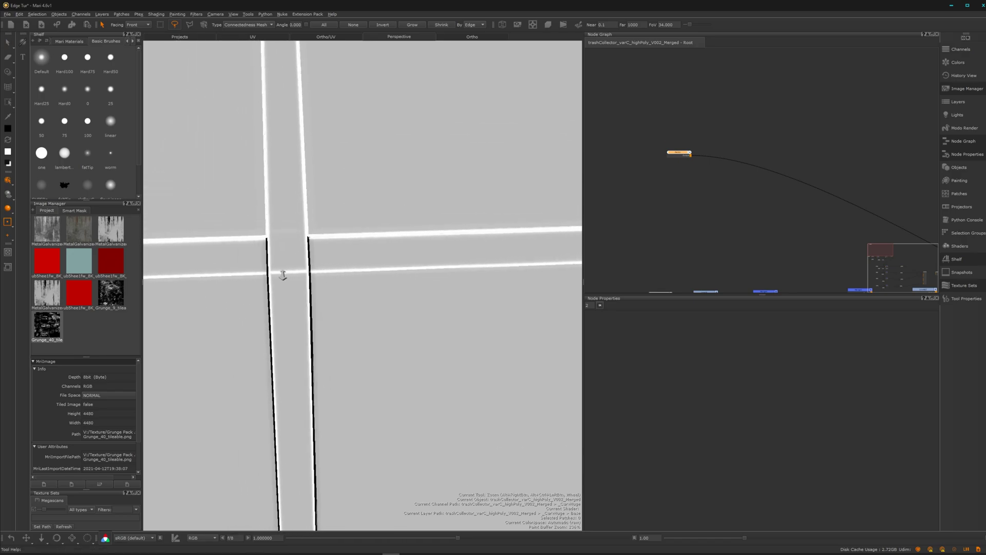
alt+right_drag(270, 278, 231, 278)
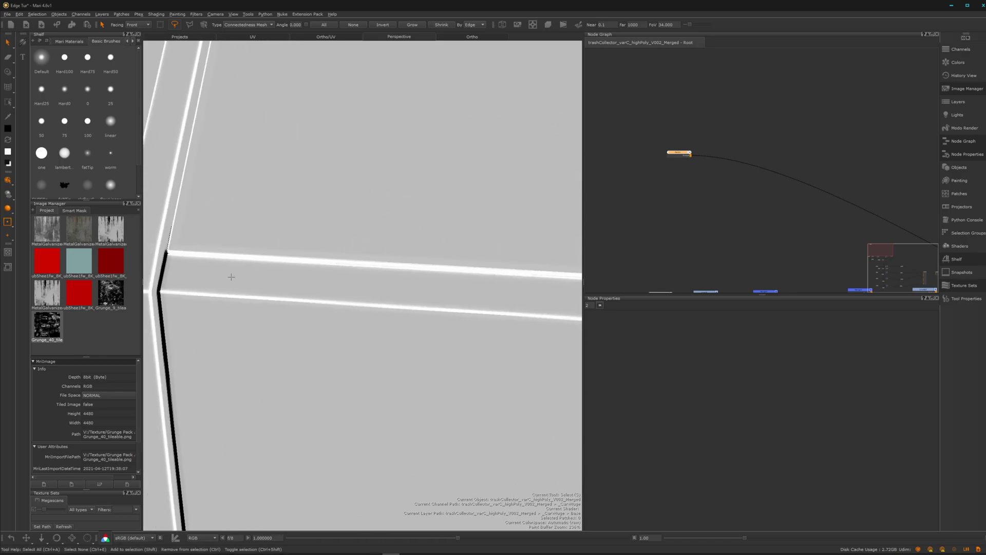
alt+middle_drag(231, 277, 313, 295)
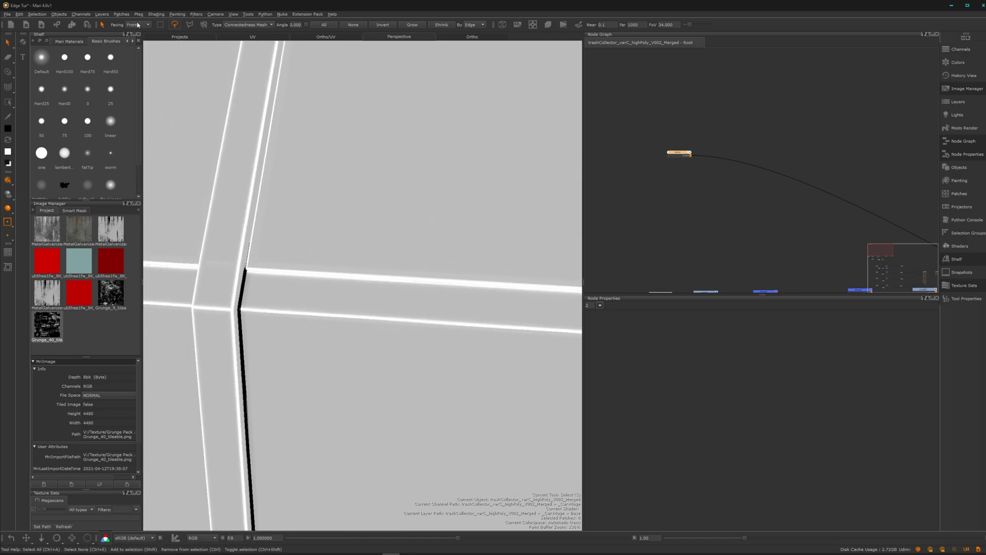
Step: Apply a Gaussian blur with a radius of 10 to the curvature paint target
click(196, 15)
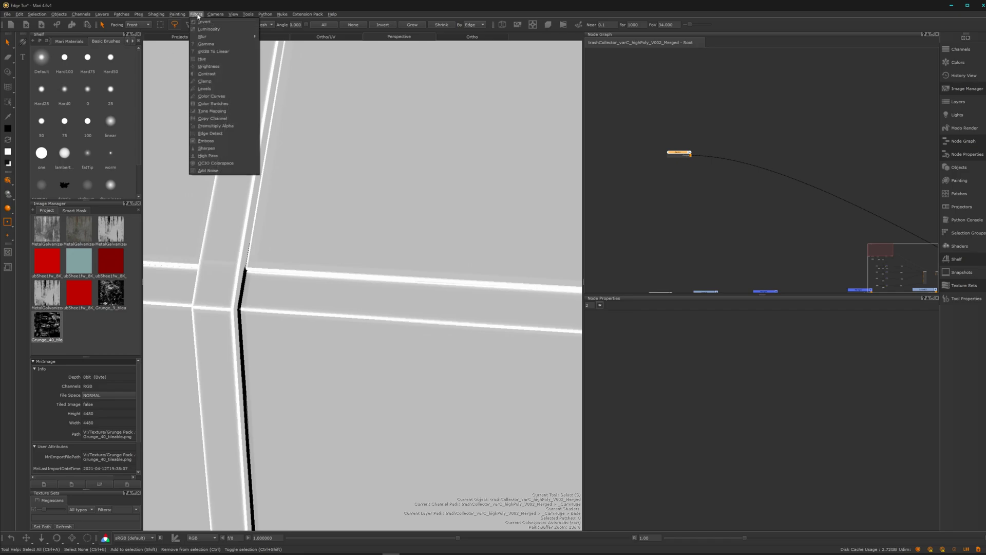
mouse_move(219, 40)
click(277, 51)
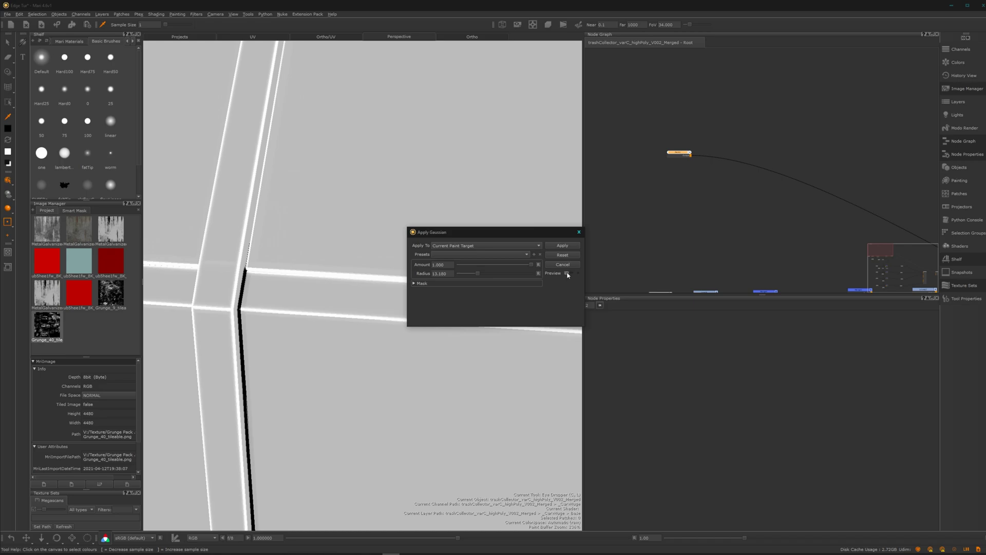
click(567, 274)
mouse_move(479, 274)
mouse_down()
mouse_move(465, 274)
mouse_move(475, 276)
mouse_up()
double_click(455, 273)
text(10)
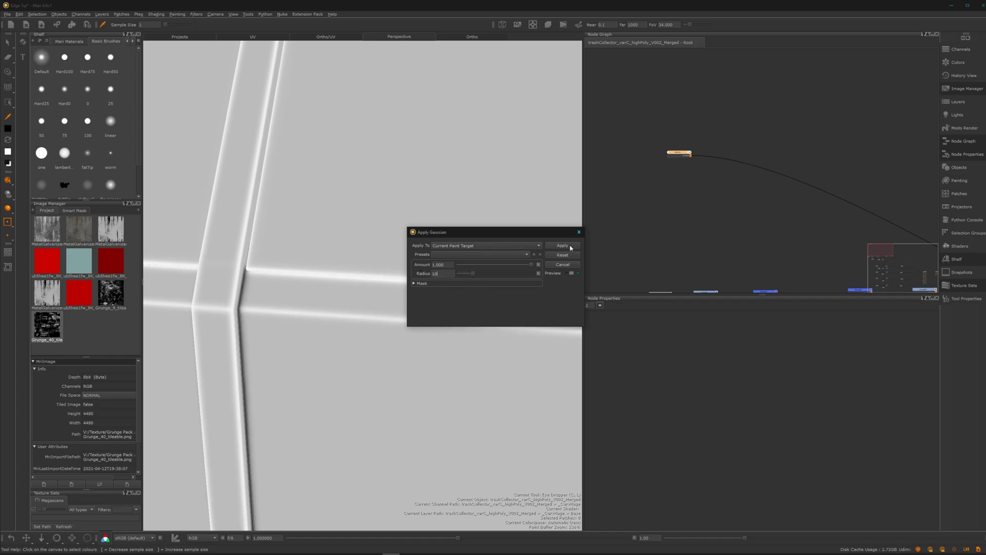
click(569, 245)
key(s)
Step: Add a Levels node after the curvature bake and set its input mid level to about 0.730
middle_drag(733, 201, 716, 201)
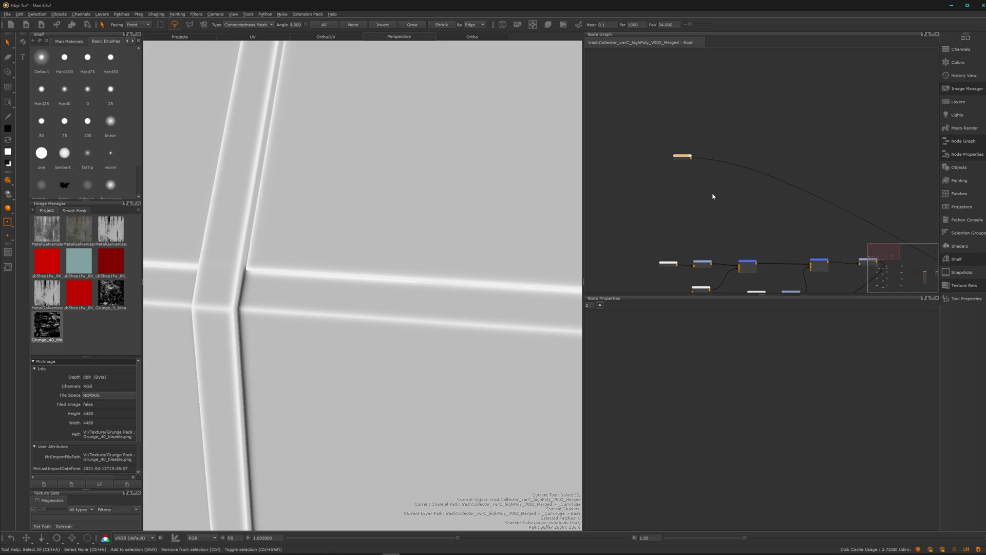
drag(683, 158, 688, 158)
key(Tab)
text(level)
click(717, 168)
double_click(726, 156)
drag(782, 417, 847, 417)
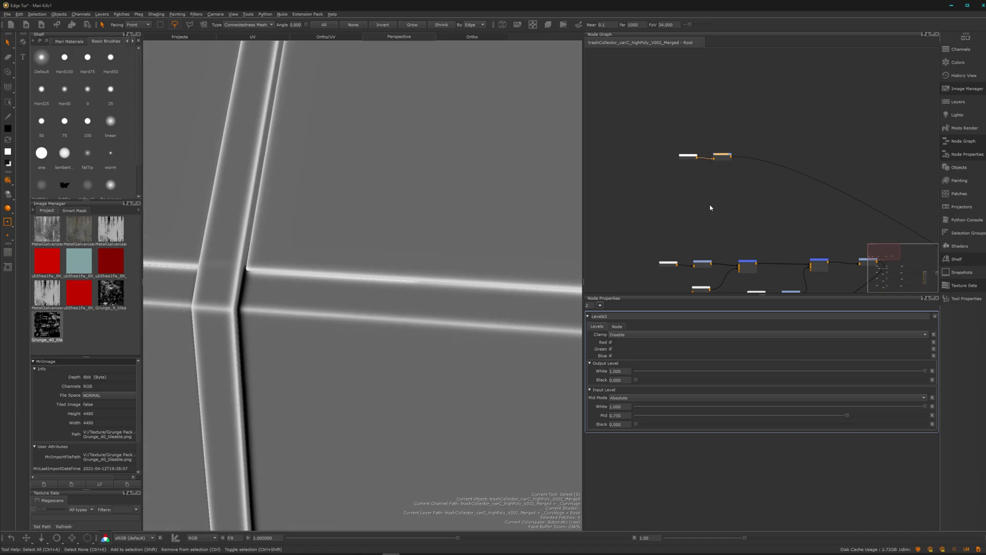
Step: Add a Merge node after the curvature Levels node and create a Cloud node below the chain
key(m)
drag(754, 151, 770, 154)
click(732, 195)
key(Tab)
text(clo)
click(772, 206)
drag(739, 197, 706, 202)
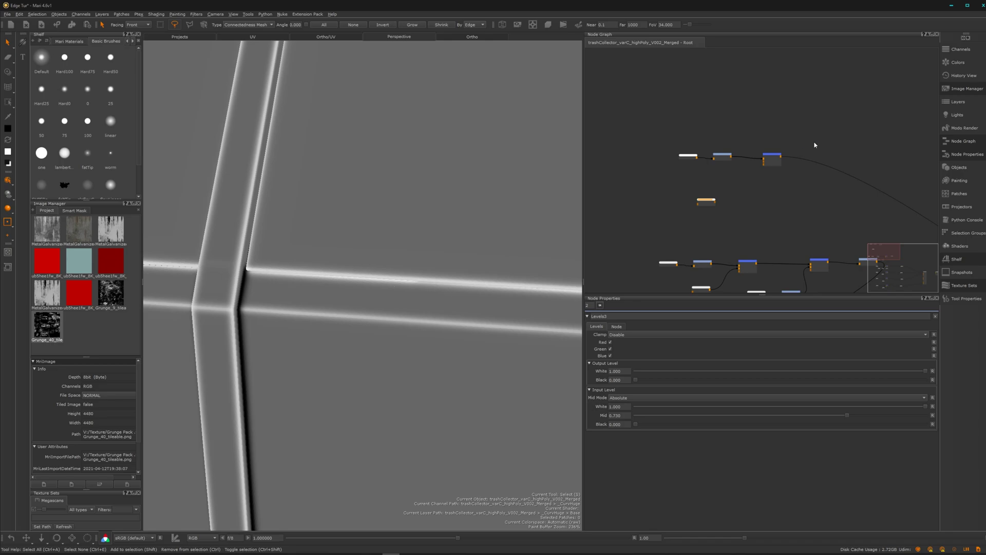
Step: Connect the Cloud node to the Merge node's Over input and set the cloud size to about 0.644
drag(706, 202, 722, 192)
scroll(721, 212, up, 2)
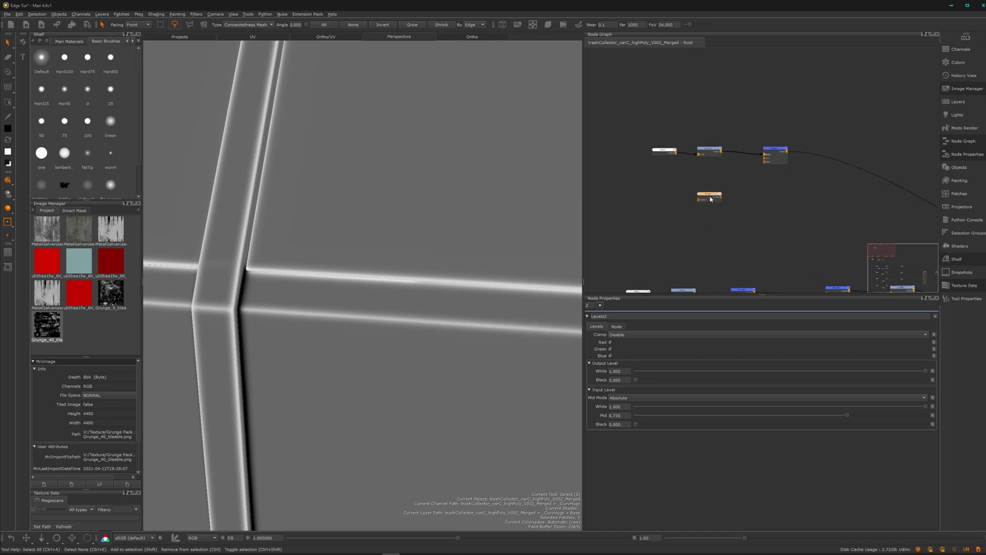
drag(720, 195, 773, 154)
scroll(375, 282, down, 5)
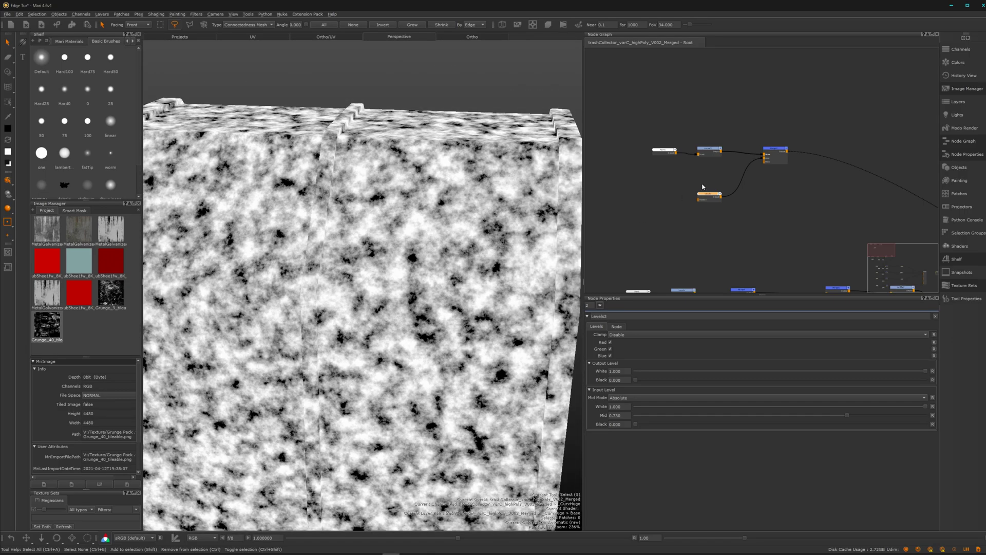
drag(709, 194, 715, 191)
drag(709, 335, 729, 346)
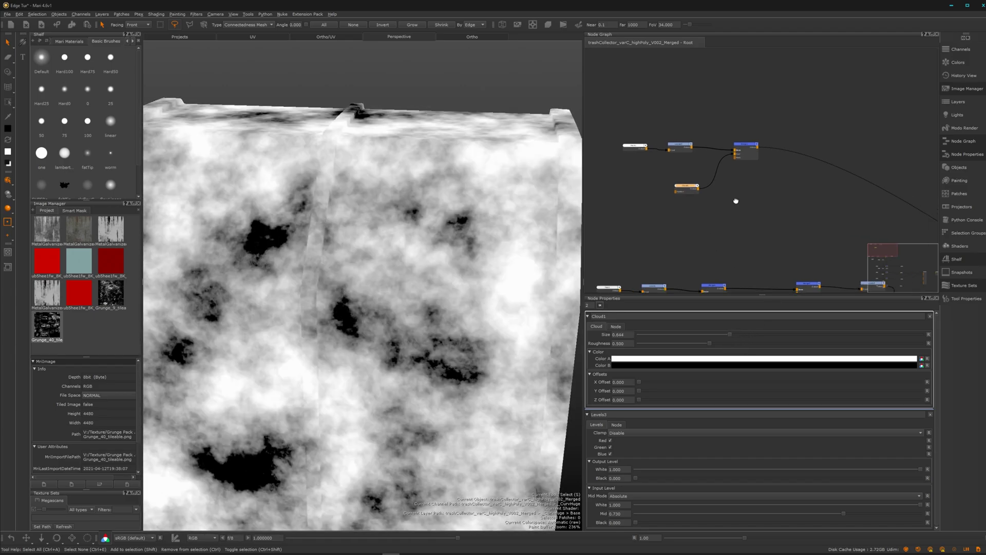
Step: Set the blending mode of the curvature and cloud Merge node to Overlay
click(729, 144)
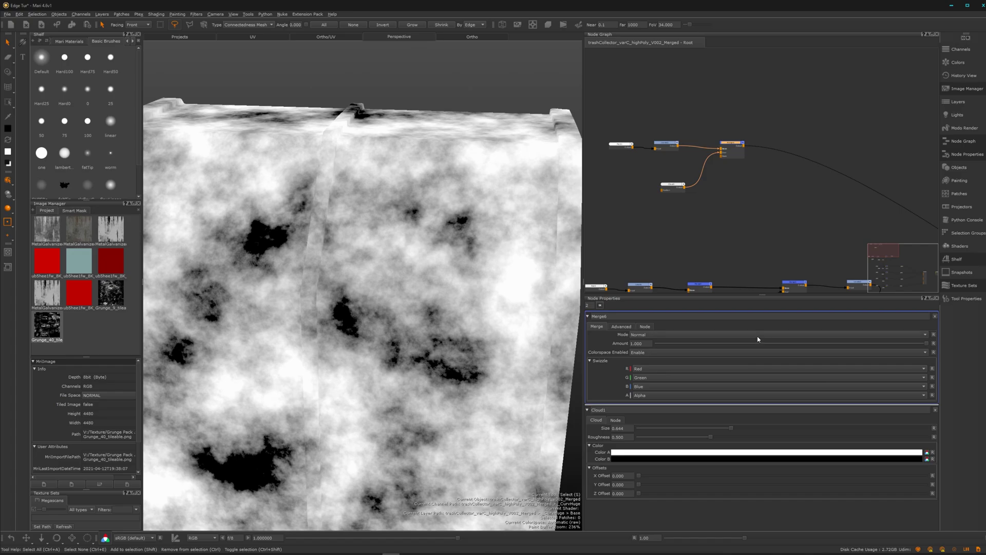
click(766, 335)
mouse_move(871, 370)
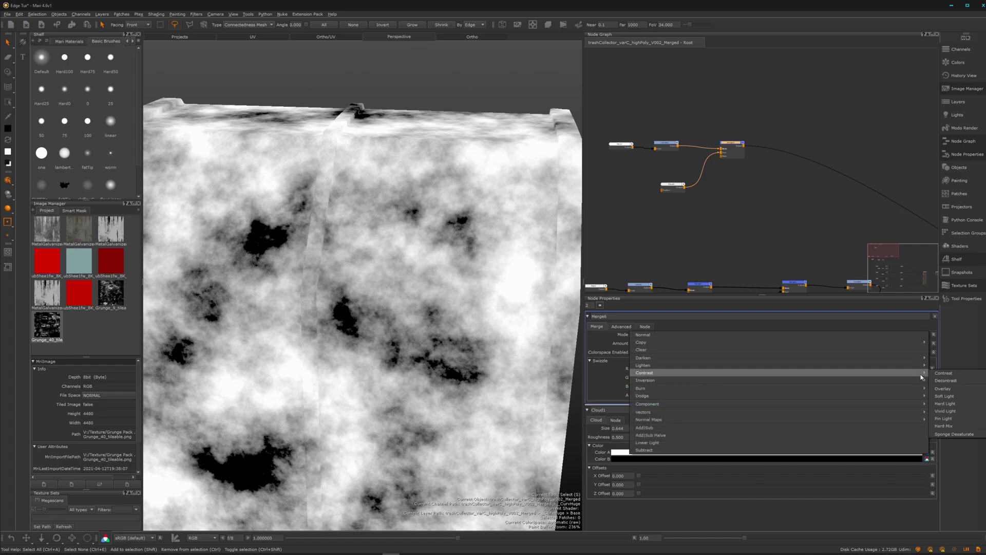
click(945, 374)
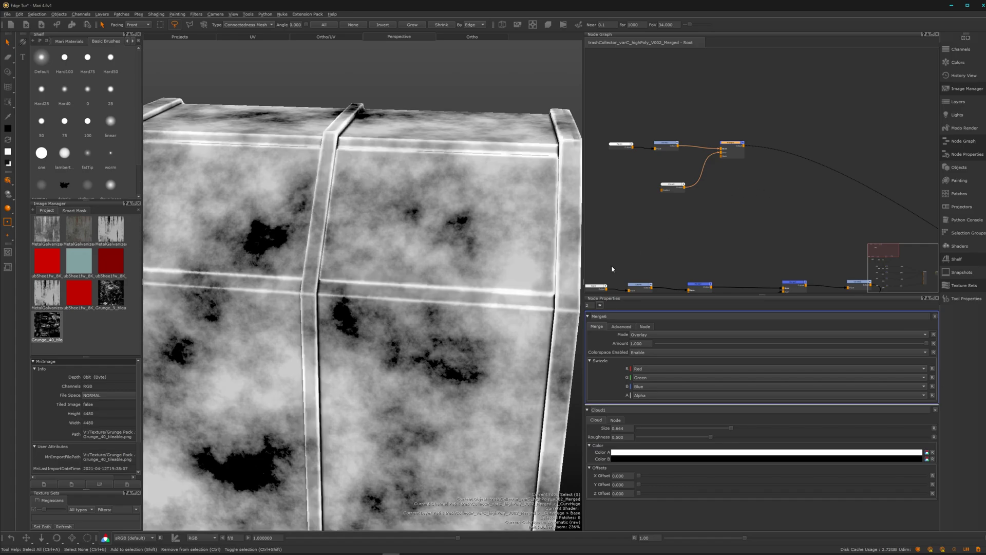
Step: Add a second Merge node after the Overlay merge, leaving space between the two
drag(732, 147, 739, 144)
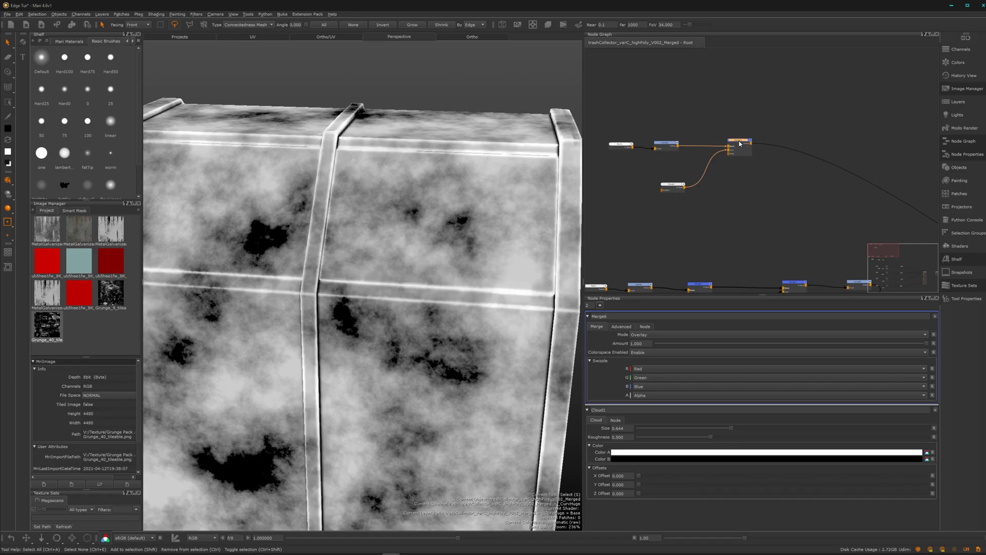
key(m)
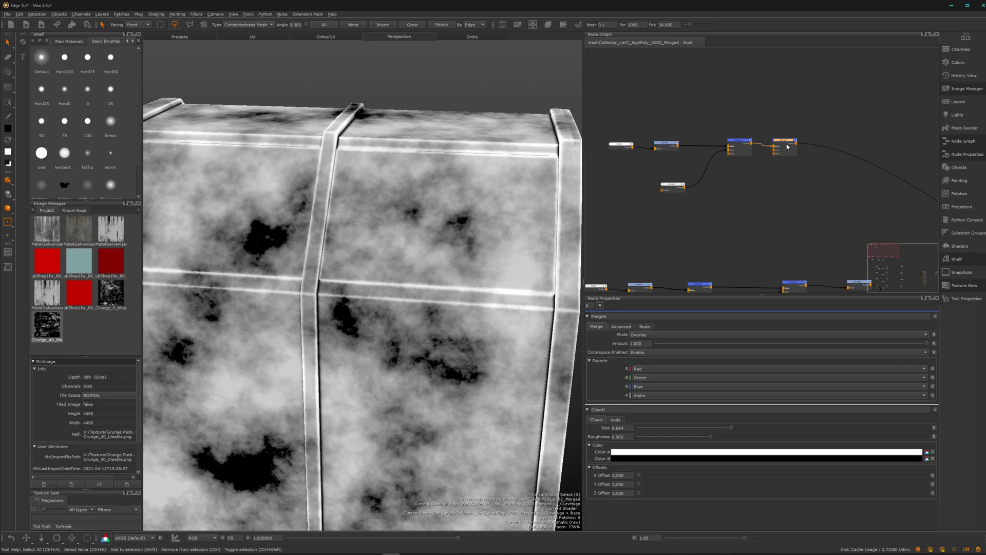
drag(781, 144, 836, 142)
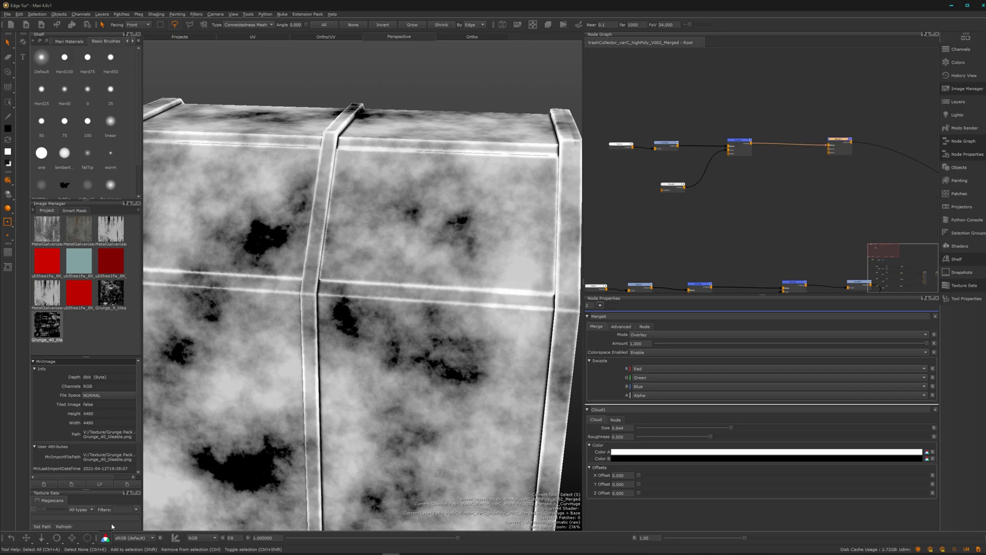
Step: Look through the Grunge Pack vol 2 folder and feed the Grunge_40 tileable texture into the second Merge node's Over input
click(40, 544)
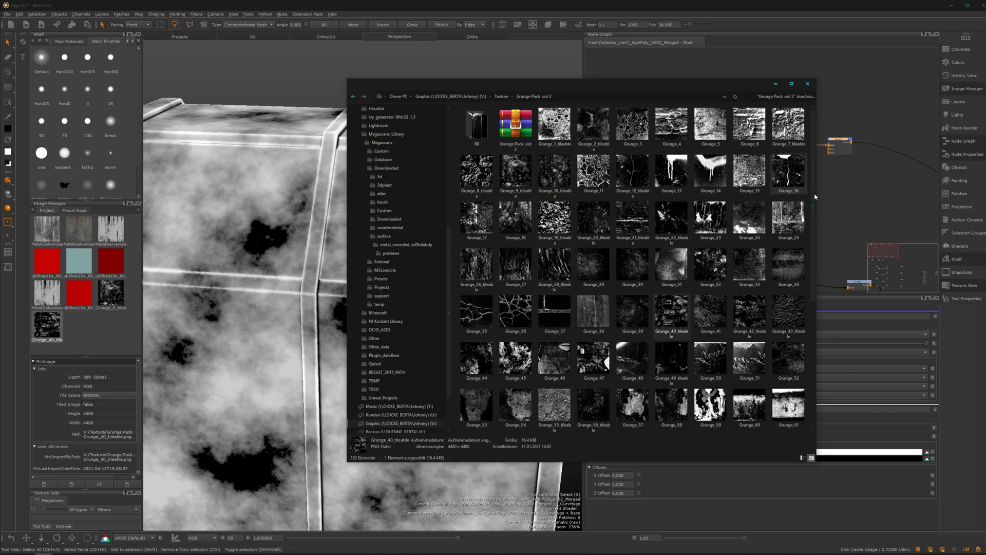
click(775, 85)
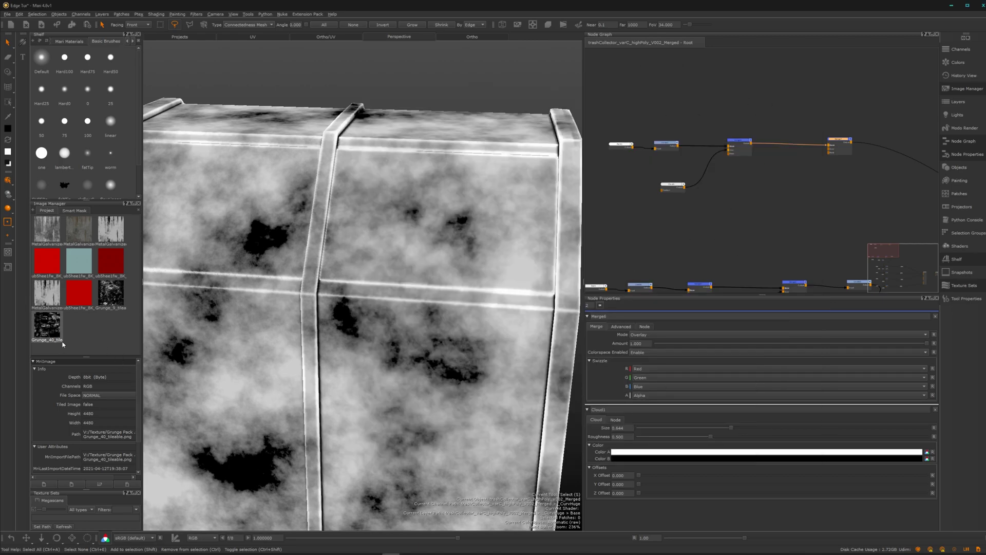
drag(39, 329, 778, 199)
scroll(825, 190, up, 3)
middle_drag(814, 208, 724, 203)
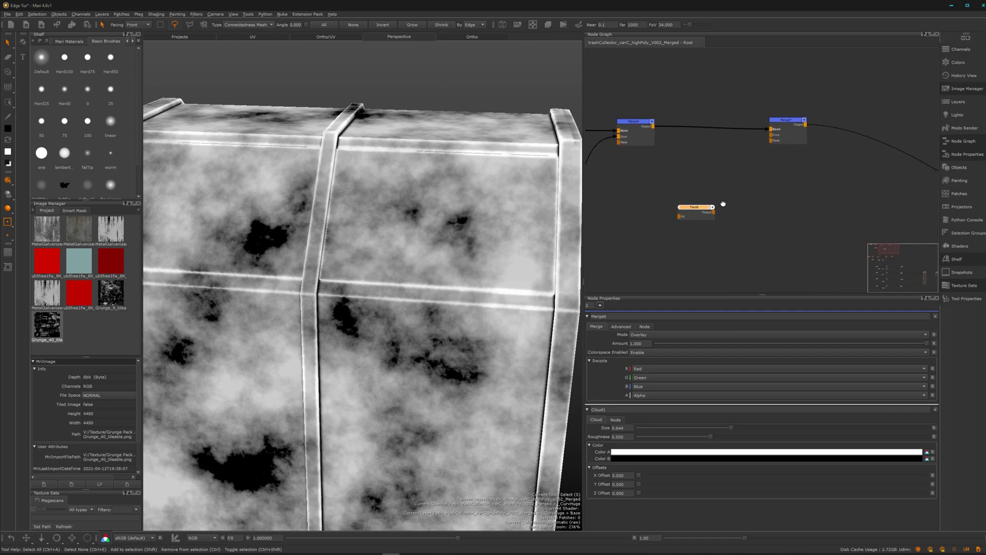
drag(713, 216, 785, 122)
Step: Set the second Merge node's mode to Overlay to blend in the tiled grunge
click(784, 121)
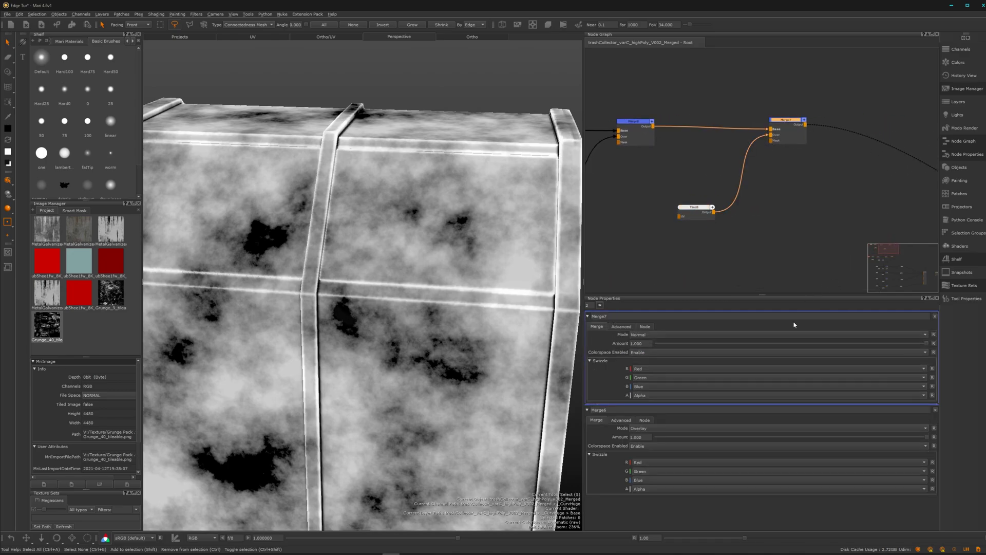
click(835, 336)
mouse_move(833, 379)
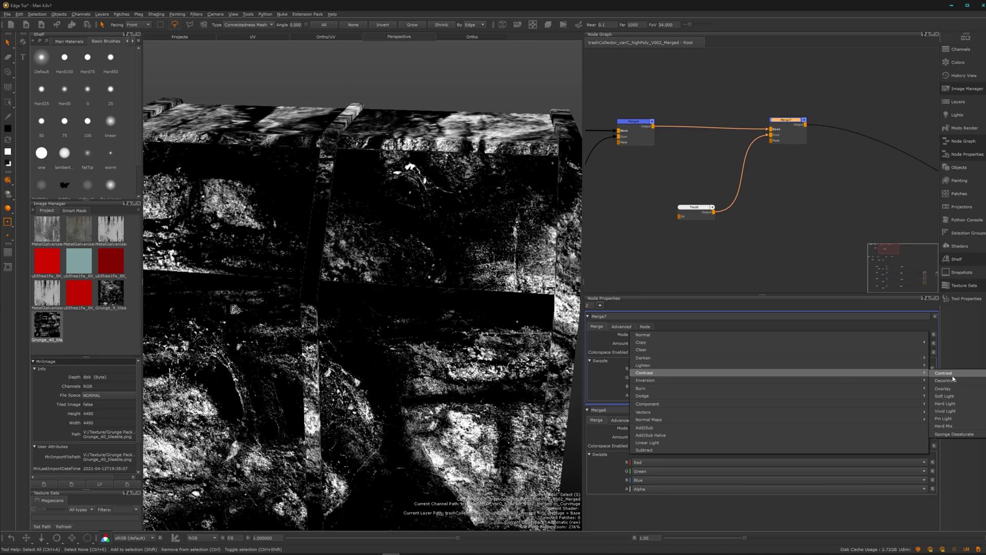
click(959, 390)
Step: Set the U and V repeat of the tiled grunge texture to 3
drag(691, 209, 681, 214)
drag(659, 420, 621, 419)
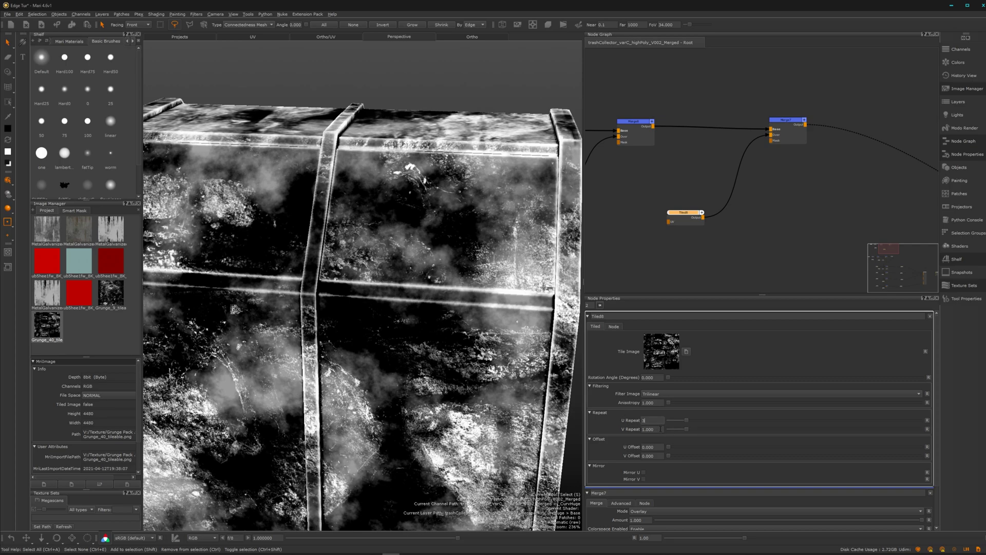
key(Tab)
text(3)
key(Return)
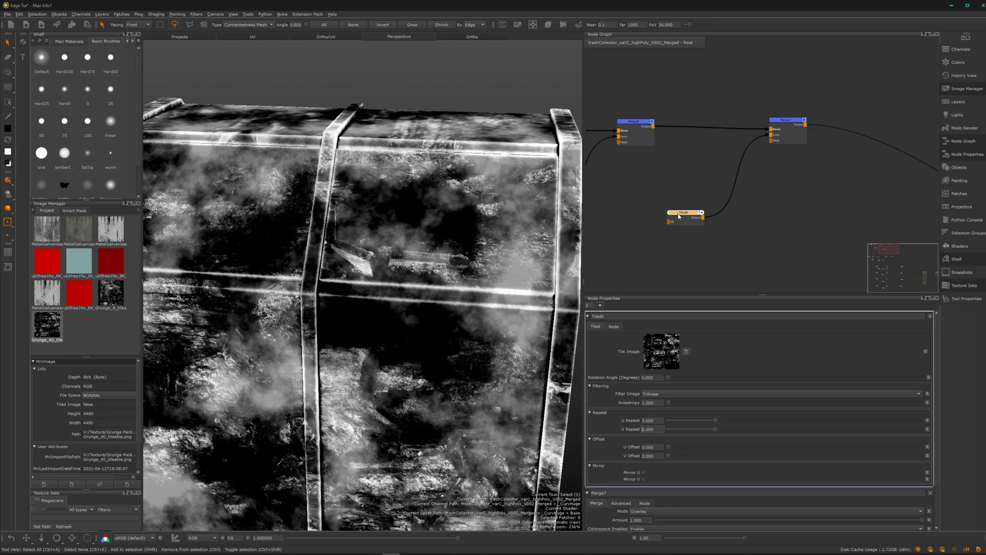
Step: Insert a Levels node after the tiled grunge texture and set its input mid level to about 0.641
drag(679, 217, 687, 214)
key(Tab)
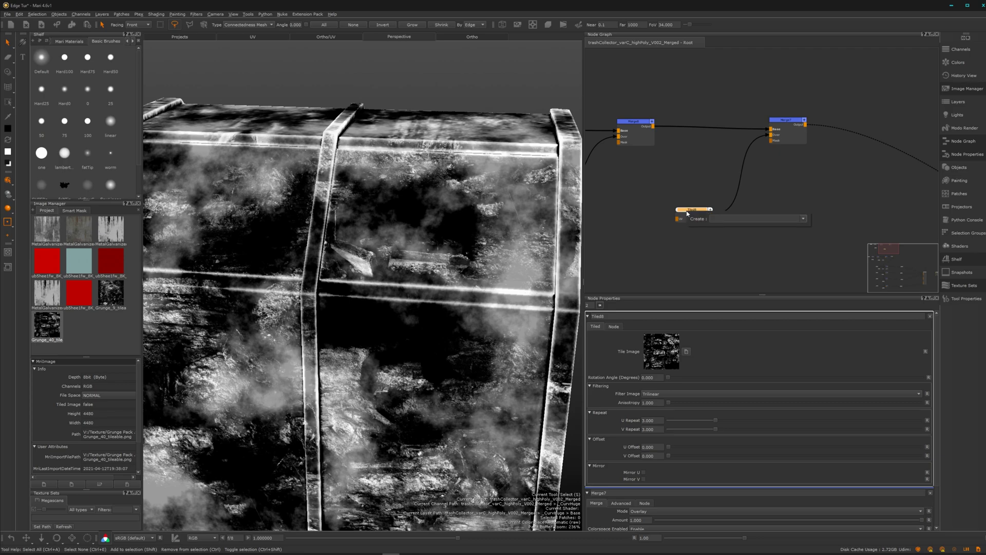
text(level)
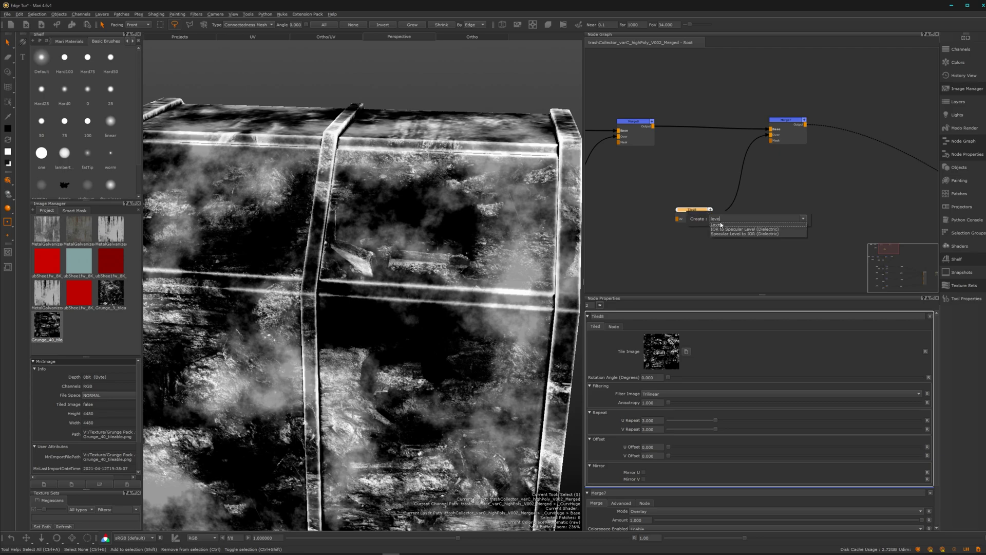
click(721, 224)
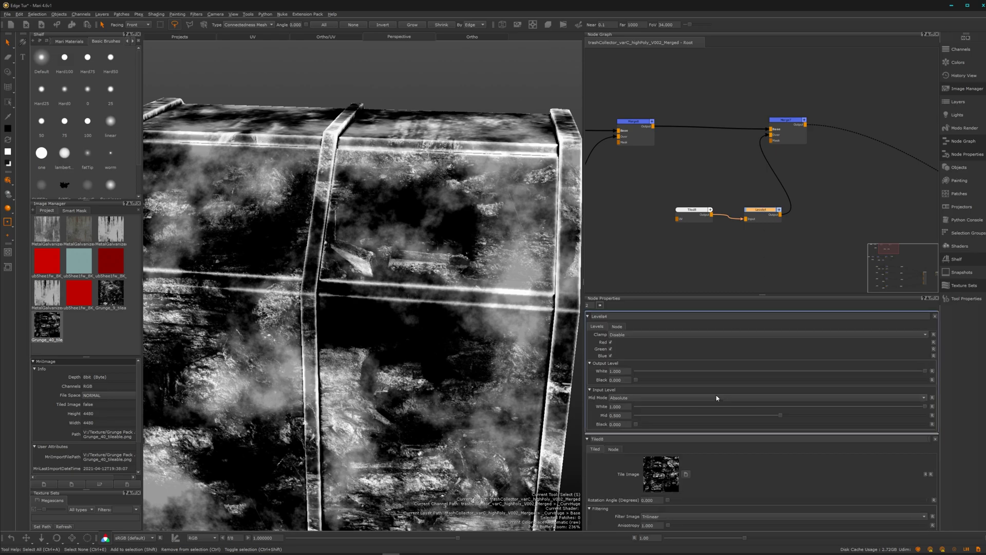
drag(776, 418, 819, 415)
Step: Add a Levels node after the second Merge node and set its input black level to about 0.379
middle_drag(813, 151, 784, 152)
click(758, 126)
key(Tab)
text(level)
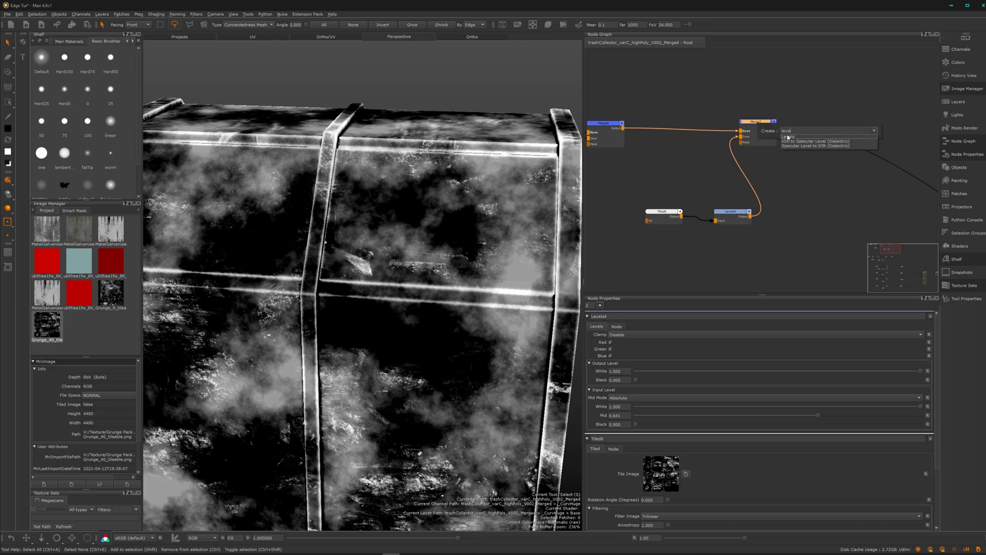
click(787, 137)
drag(819, 128, 842, 121)
scroll(837, 145, down, 3)
double_click(826, 134)
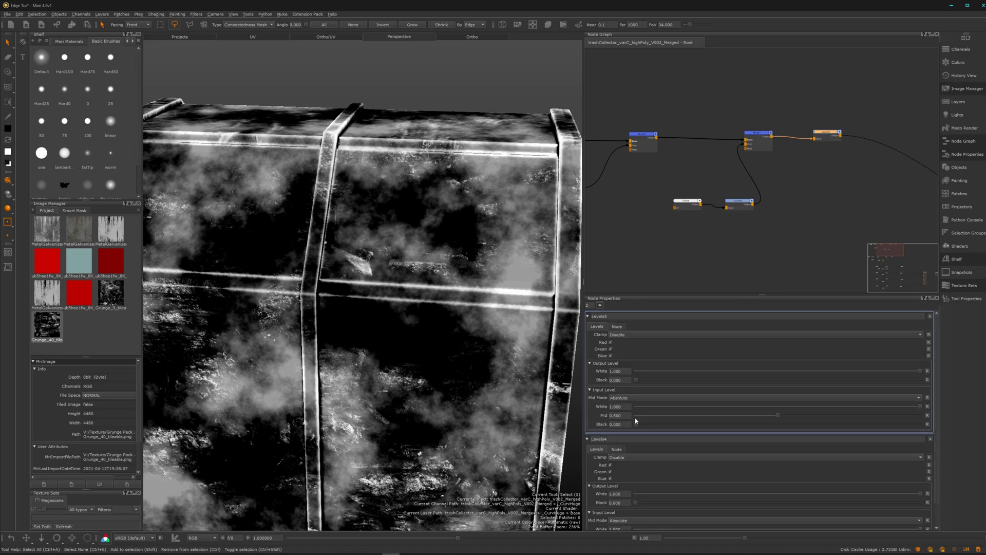
drag(637, 425, 745, 435)
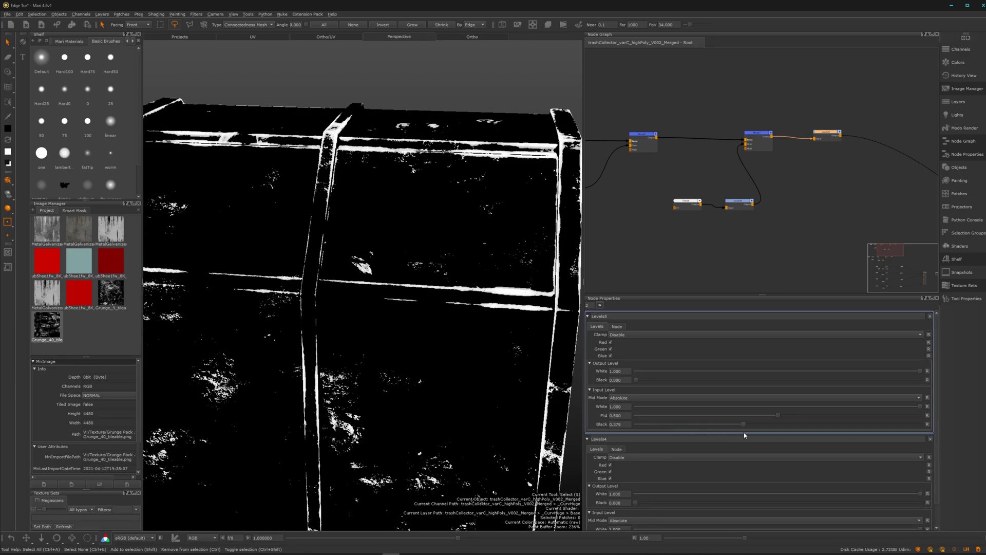
Step: Set the input white level of the Levels node after the second Merge node to about 0.529
drag(919, 407, 790, 417)
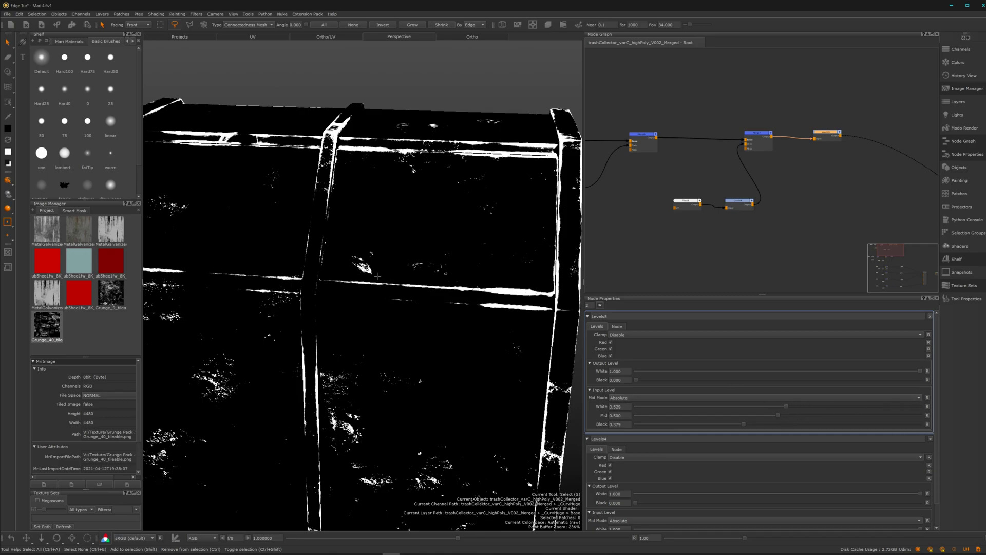
scroll(377, 275, down, 5)
scroll(362, 299, up, 6)
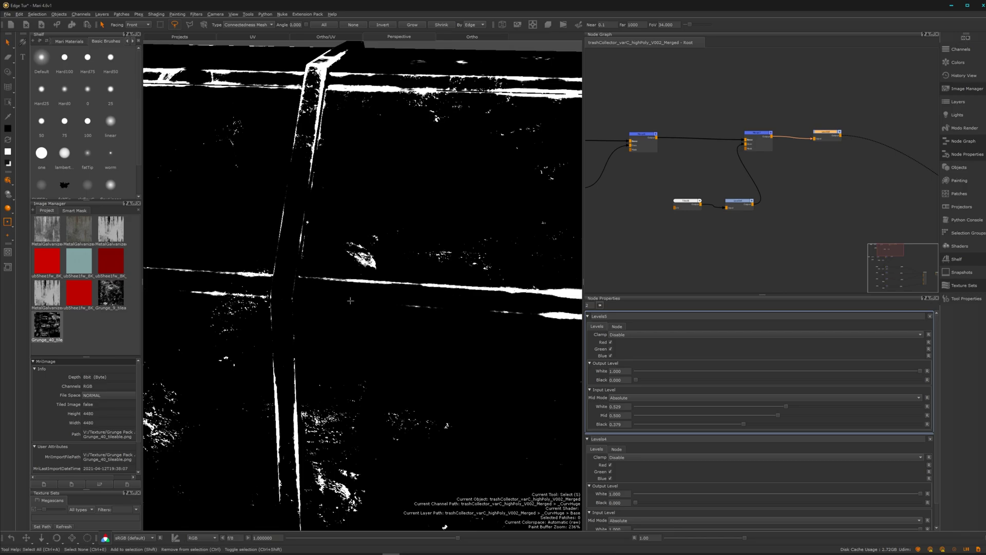
scroll(318, 300, down, 2)
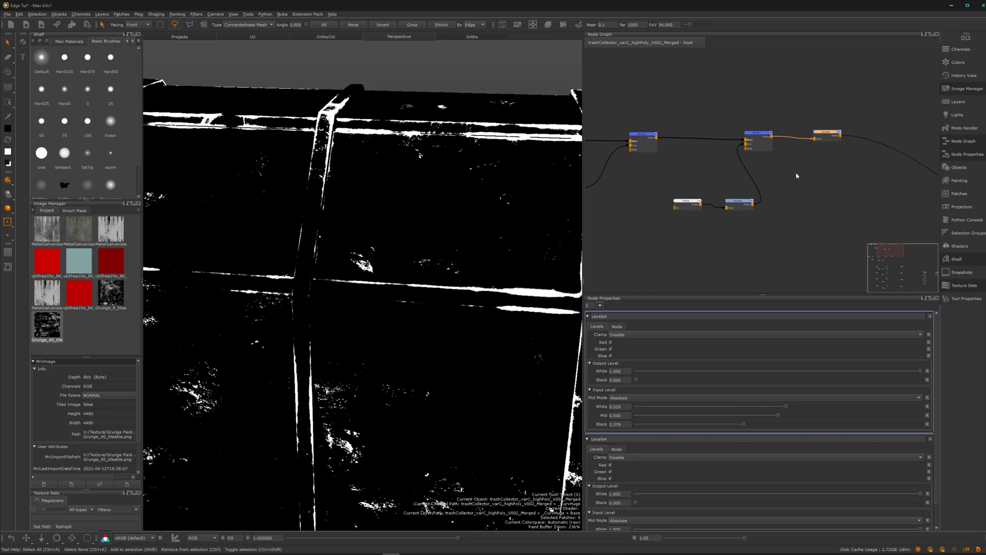
Step: Set the Cloud node's size to about 0.707 and check the edge wear on the container's front
middle_drag(675, 245, 826, 252)
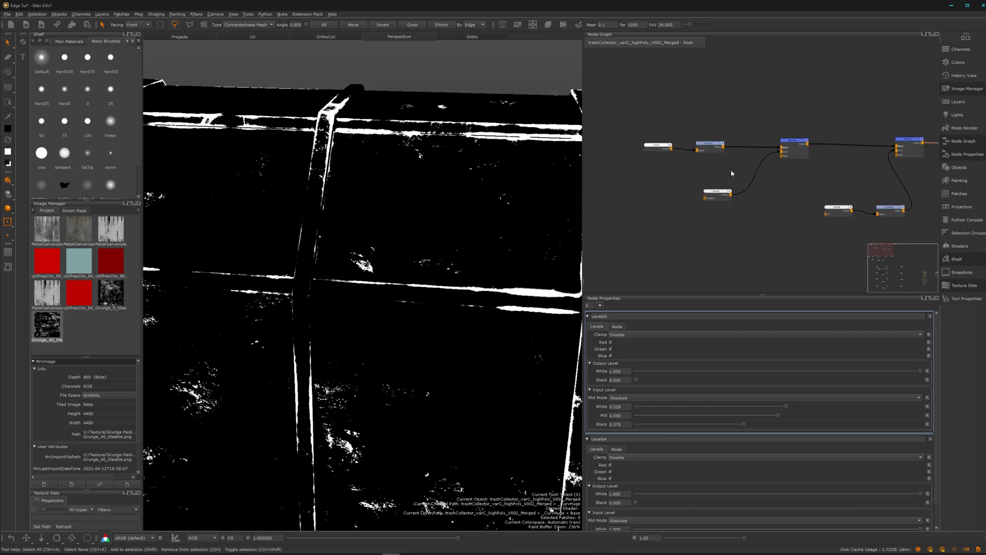
click(720, 194)
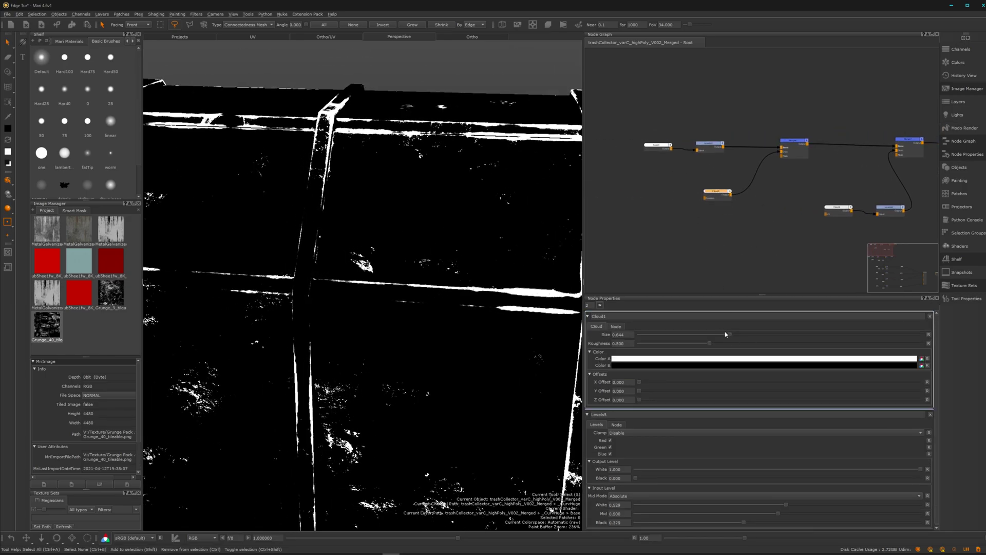
drag(730, 337, 740, 337)
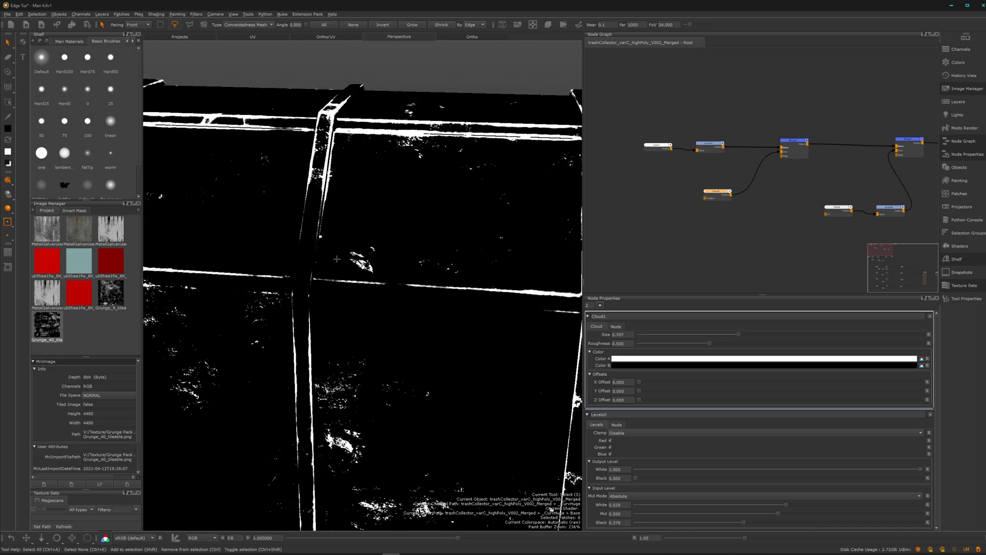
alt+right_drag(331, 258, 315, 275)
alt+drag(315, 275, 353, 256)
alt+right_drag(352, 257, 297, 229)
alt+middle_drag(279, 283, 310, 231)
alt+right_drag(310, 231, 359, 220)
alt+drag(369, 242, 320, 244)
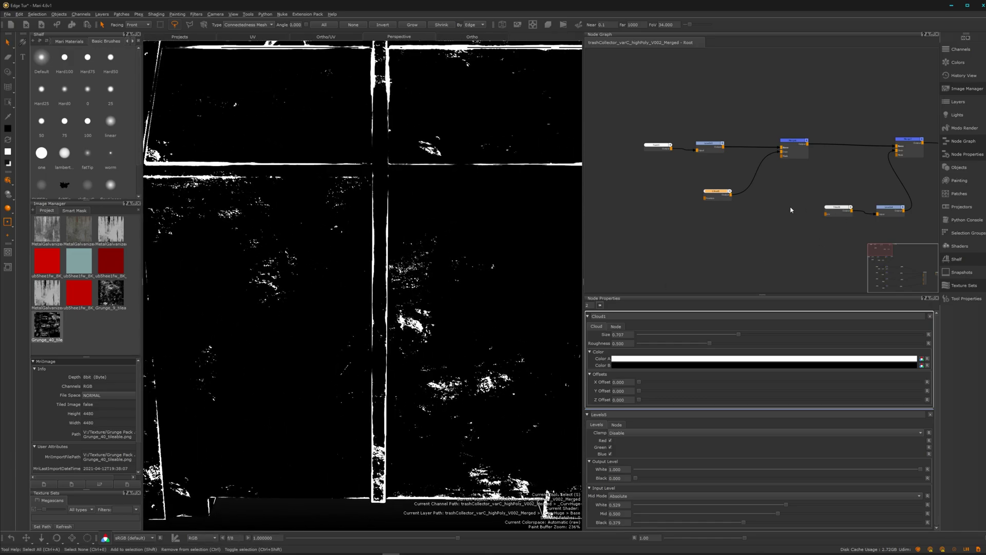
Step: Add a Merge node after the last Levels node of the edge wear chain and space it out from that node
scroll(793, 209, down, 1)
alt+middle_drag(893, 226, 689, 176)
click(749, 99)
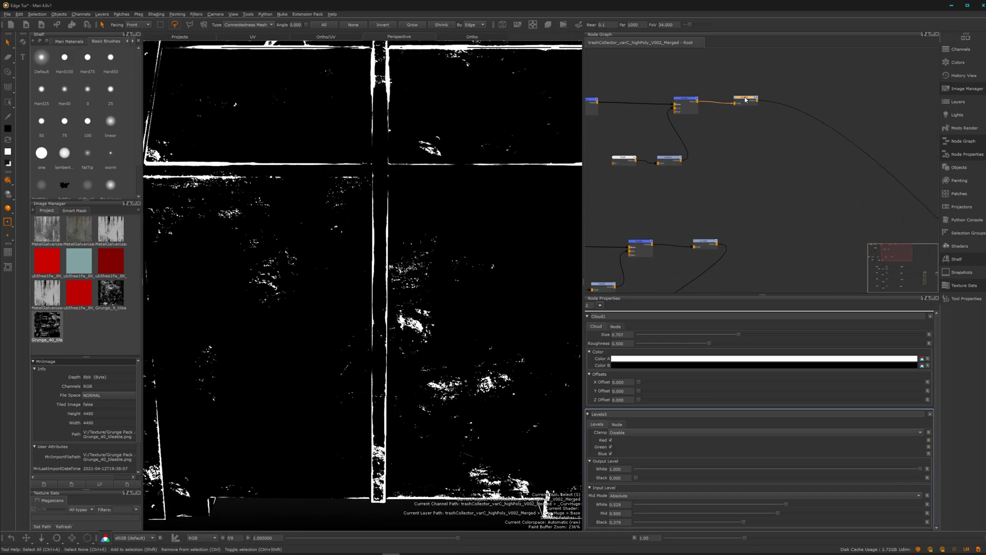
key(m)
drag(792, 95, 853, 98)
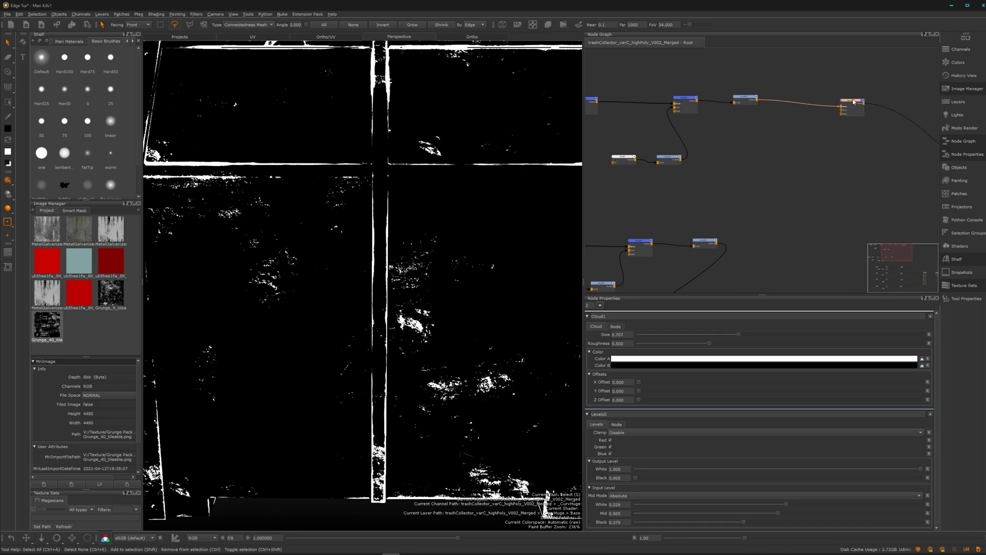
Step: Load the Grunge_40 tileable image for Paint Through over the container and adjust its placement and the brush radius
drag(54, 321, 331, 288)
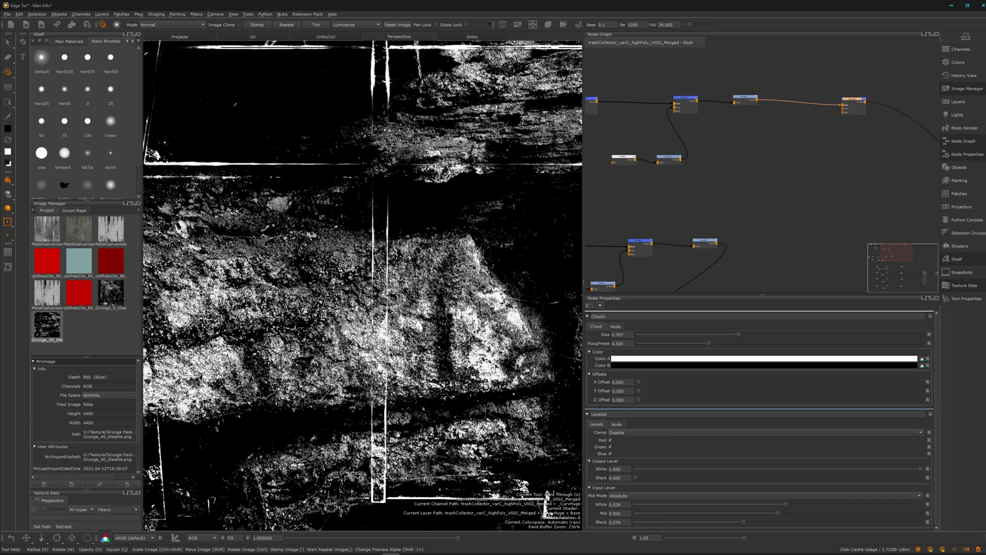
right_click(328, 293)
alt+middle_drag(320, 272, 431, 207)
alt+right_drag(432, 207, 475, 205)
alt+middle_drag(448, 154, 383, 235)
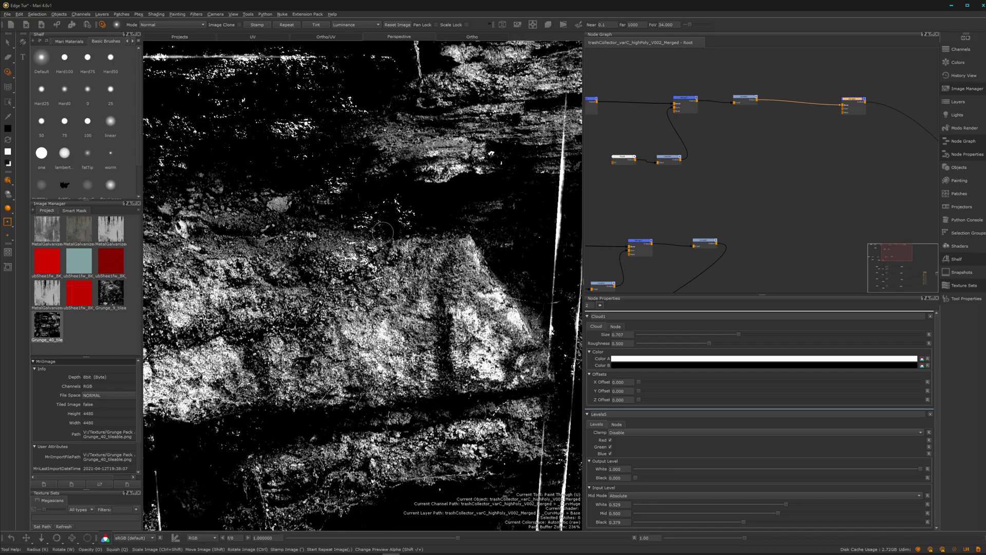
shift+drag(403, 259, 403, 226)
key(r)
mouse_move(377, 264)
mouse_down()
mouse_move(338, 316)
mouse_move(350, 275)
mouse_move(359, 280)
mouse_move(344, 229)
mouse_move(391, 262)
mouse_move(383, 246)
mouse_move(407, 238)
mouse_move(383, 234)
mouse_up()
mouse_move(427, 281)
shift+mouse_down()
mouse_move(426, 250)
mouse_move(385, 285)
mouse_move(398, 235)
mouse_move(400, 247)
shift+mouse_up()
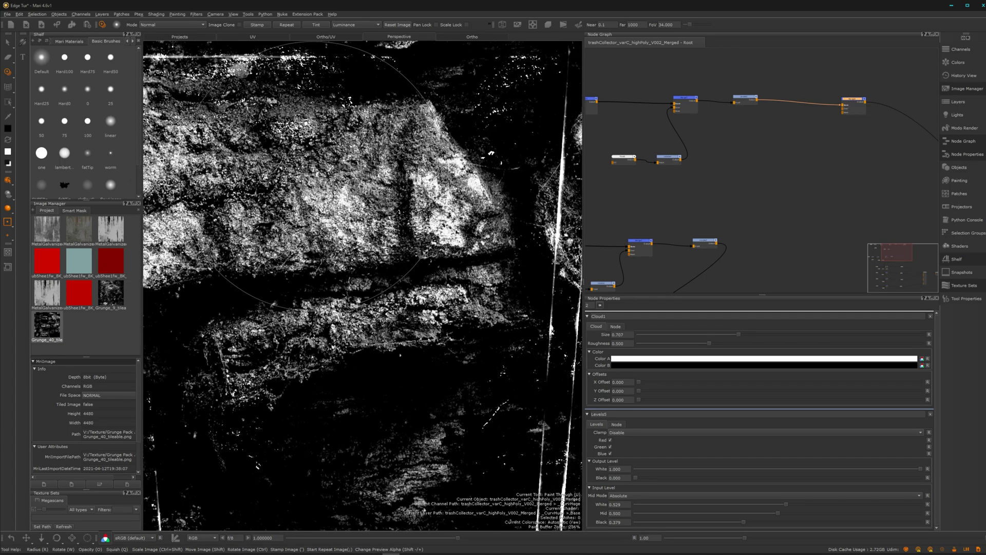
Step: Try the regular Paint tool with a resized brush on the container and undo the last action
key(p)
key(r)
mouse_move(390, 237)
mouse_down()
mouse_move(452, 242)
mouse_move(442, 199)
mouse_move(319, 174)
mouse_move(341, 152)
mouse_move(319, 159)
mouse_up()
alt+right_drag(370, 237, 360, 240)
key(ctrl+z)
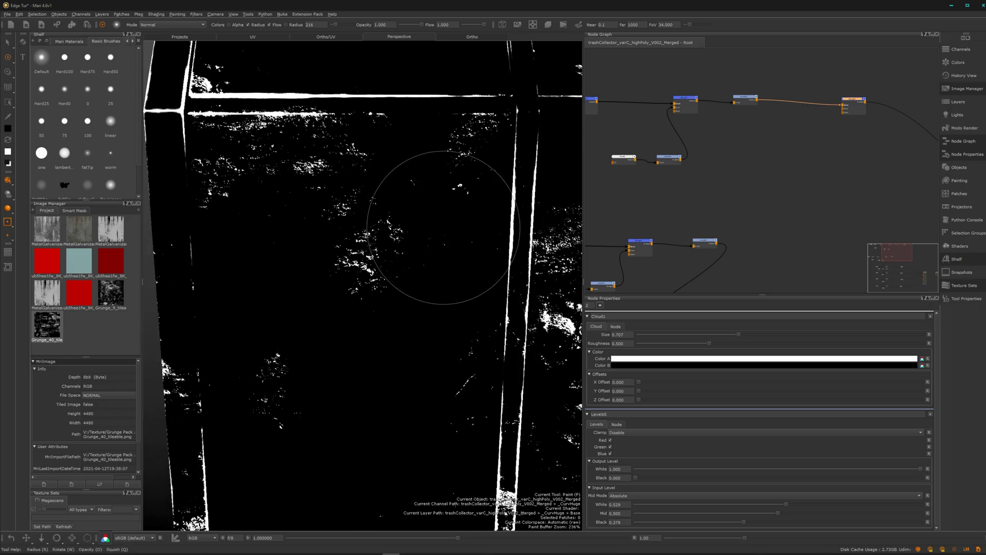
Step: Insert a Levels node between the first and second Merge nodes of the edge wear chain
scroll(815, 189, down, 2)
alt+right_drag(413, 235, 340, 240)
alt+drag(340, 240, 287, 249)
alt+middle_drag(411, 257, 379, 267)
scroll(740, 183, up, 5)
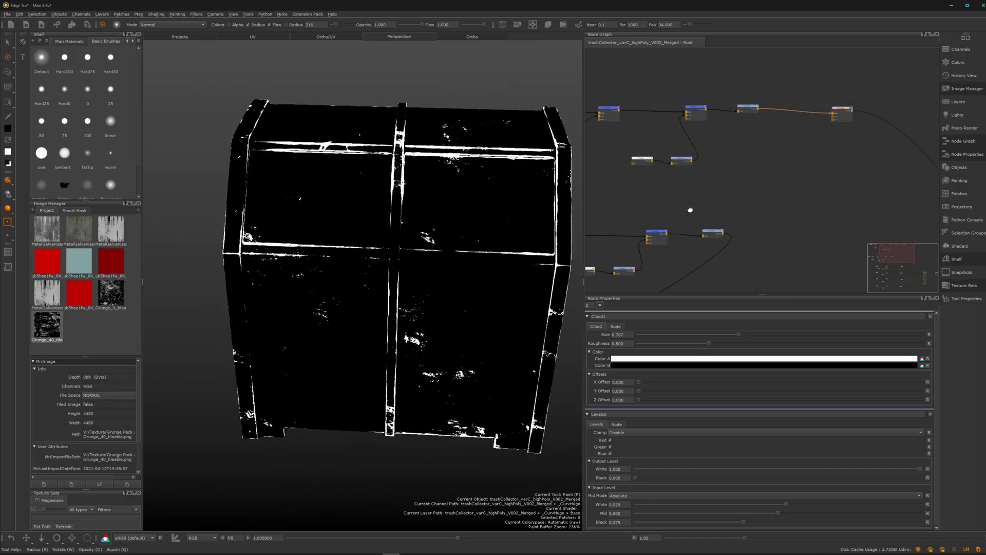
scroll(459, 218, up, 10)
scroll(458, 218, down, 6)
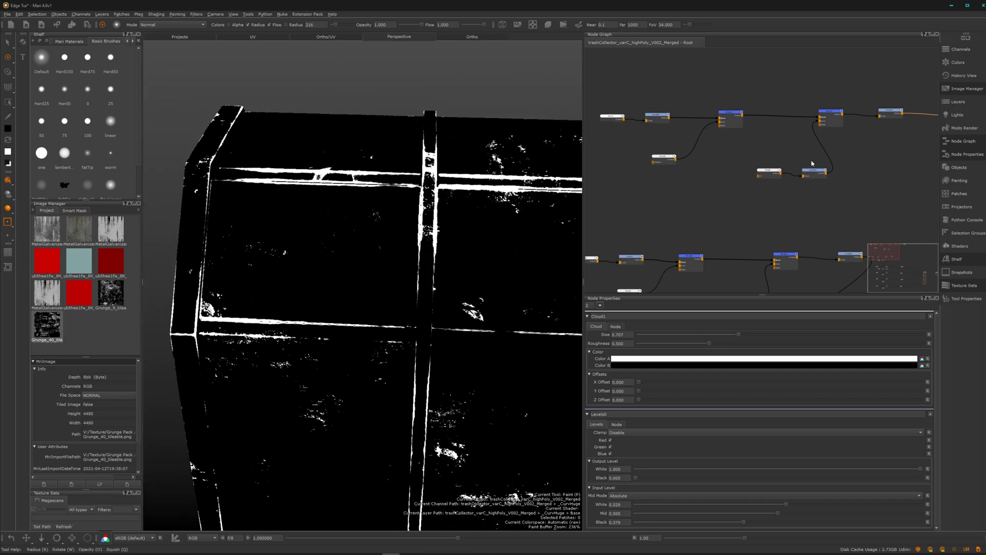
click(732, 115)
key(Tab)
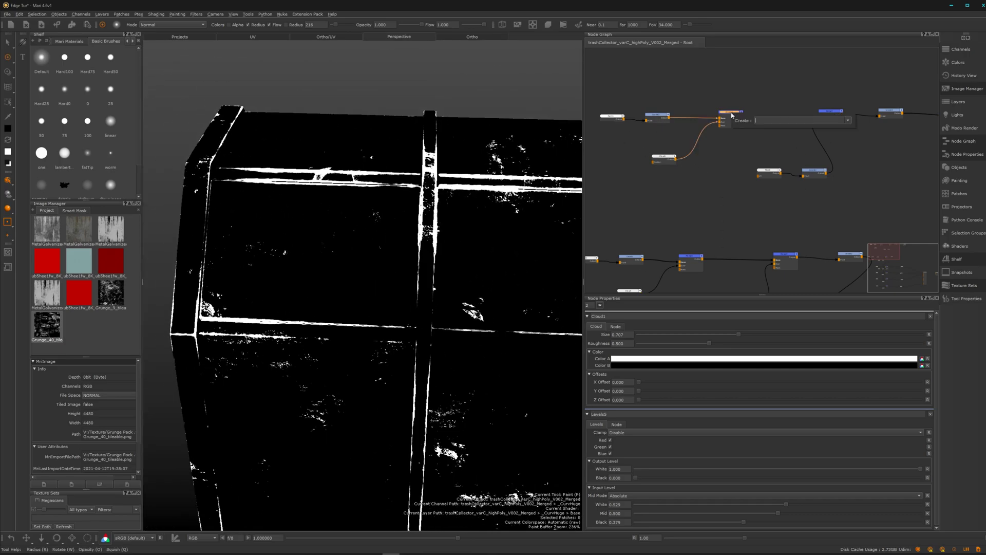
text(level)
key(Return)
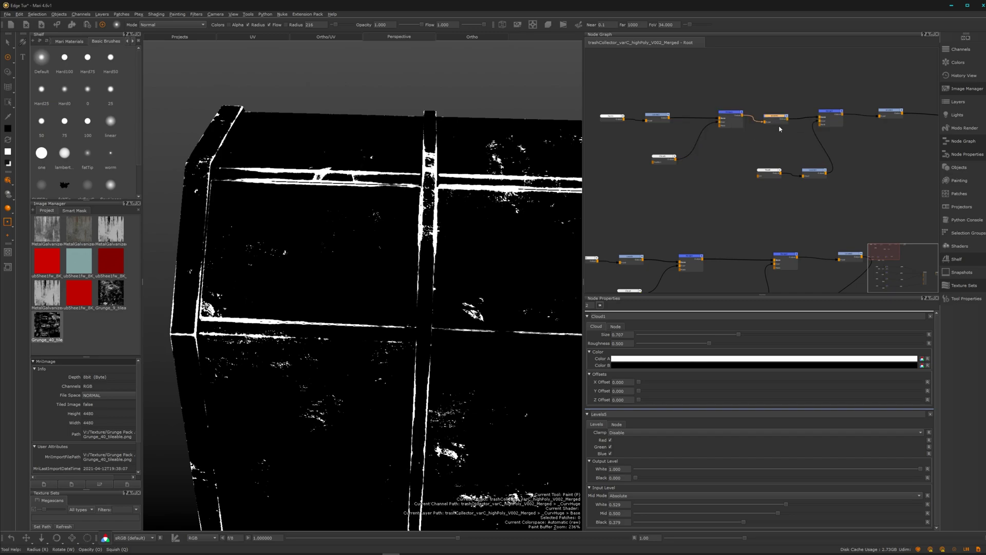
drag(776, 114, 781, 115)
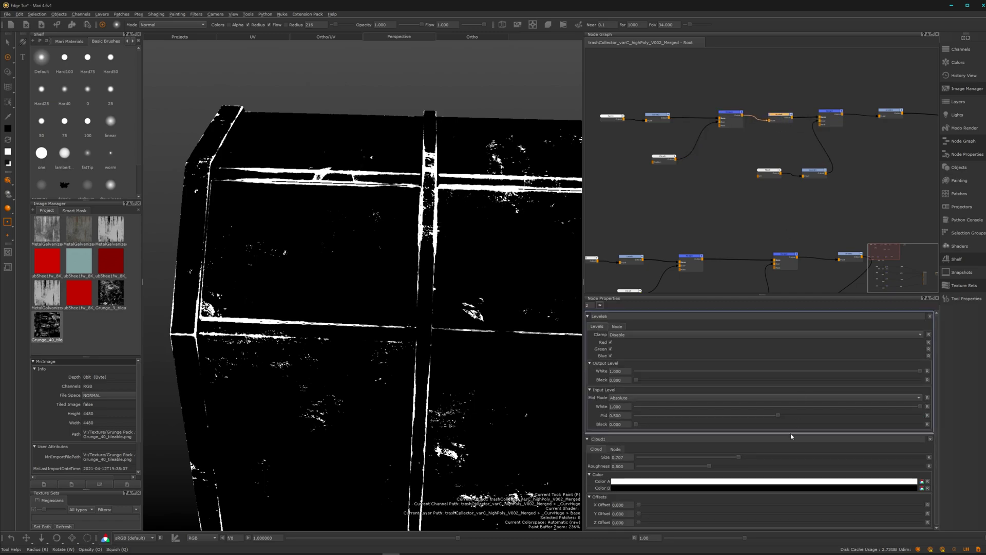
Step: Set the new Levels node's input black level to about 0.213, white to about 0.940 and mid to about 0.434
drag(637, 425, 697, 424)
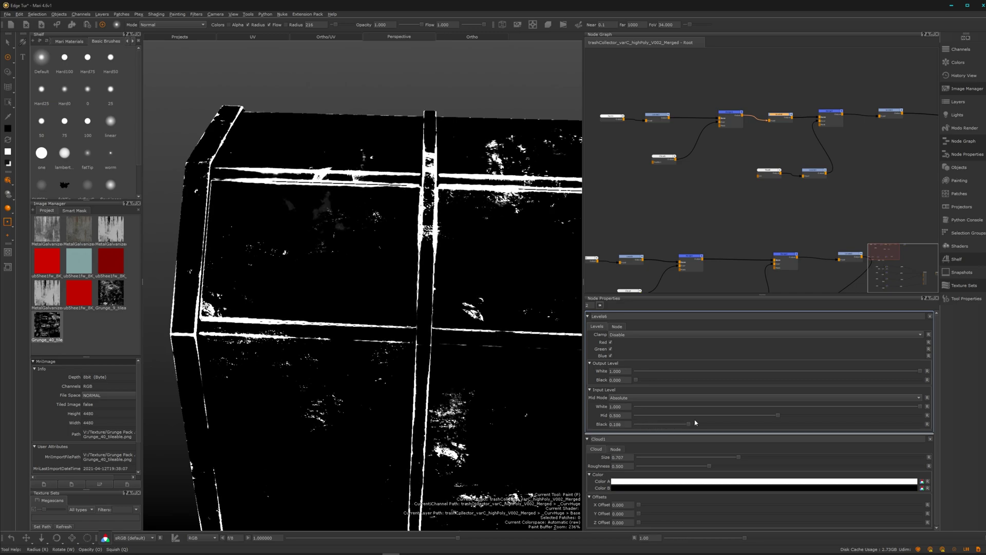
mouse_move(920, 407)
mouse_down()
mouse_move(854, 408)
mouse_move(904, 412)
mouse_up()
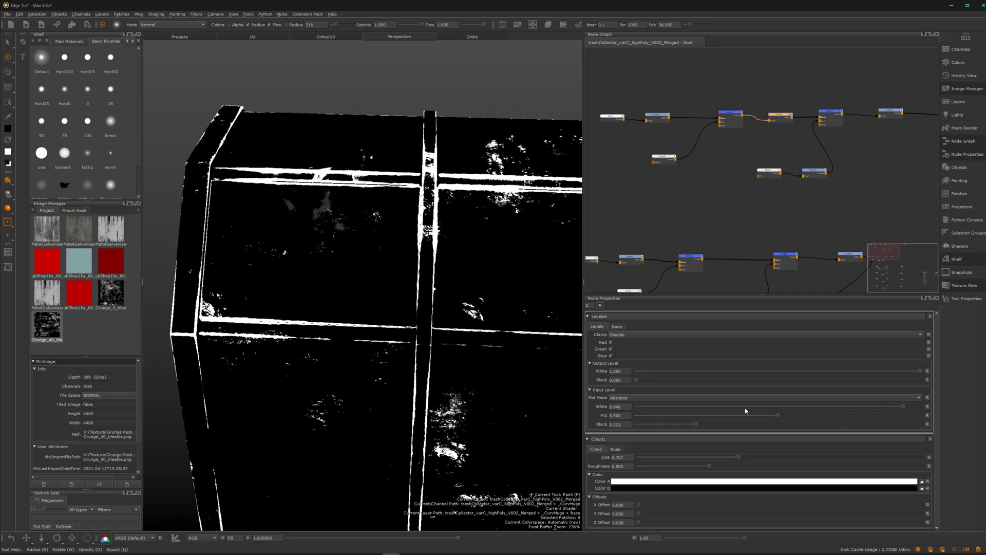
drag(777, 415, 759, 416)
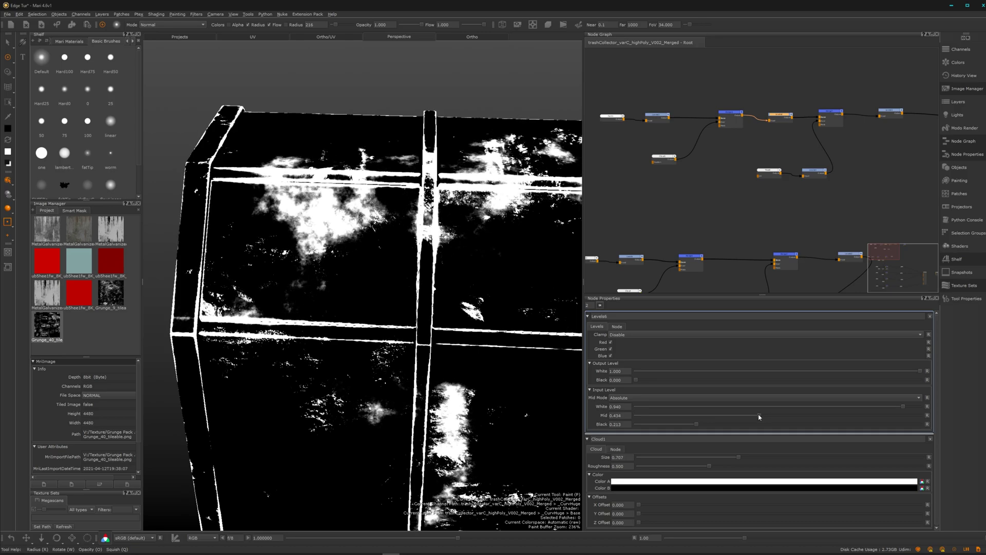
Step: Raise the input black level of the Levels node after the second Merge node to about 0.494
click(884, 115)
drag(743, 424, 775, 421)
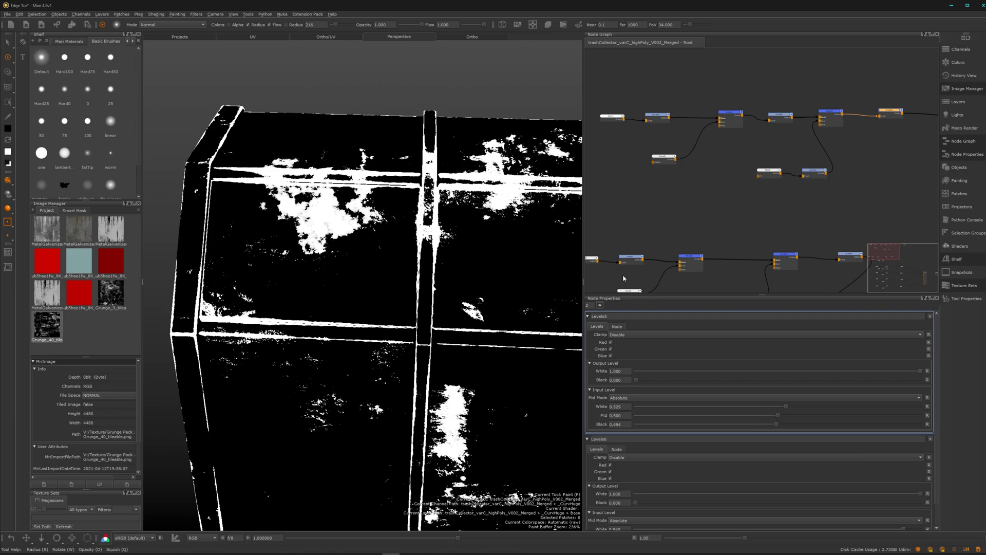
alt+right_drag(414, 295, 358, 293)
alt+drag(358, 293, 385, 290)
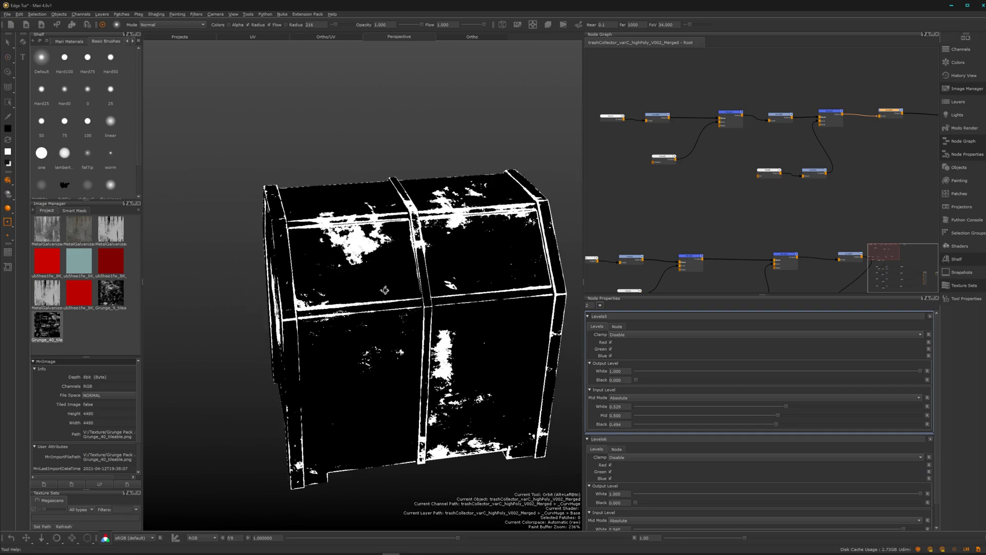
scroll(770, 172, up, 3)
Step: Set the Cloud node's size to about 0.694 and its roughness to about 0.506, checking the mask around the container
click(772, 171)
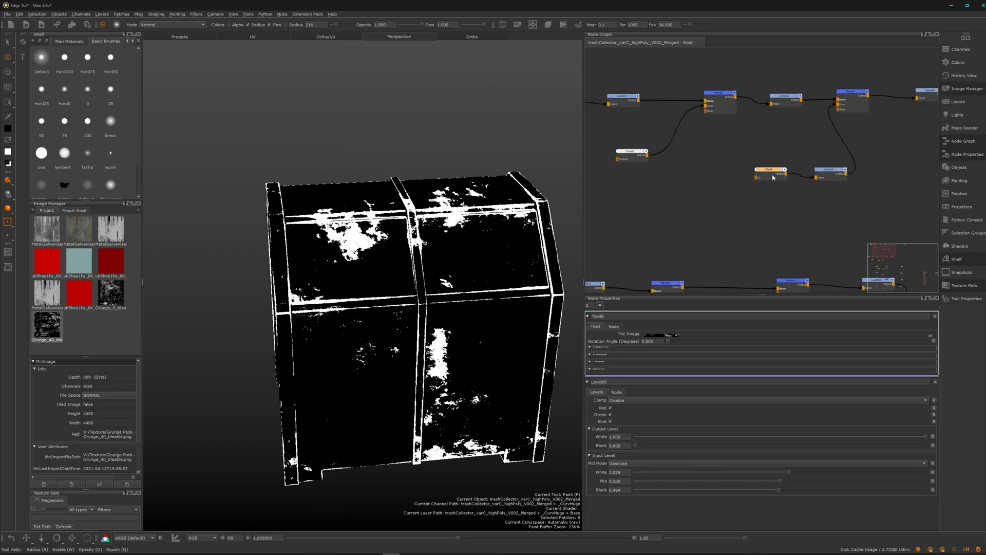
mouse_move(667, 378)
mouse_down()
mouse_move(683, 379)
mouse_move(659, 380)
mouse_up()
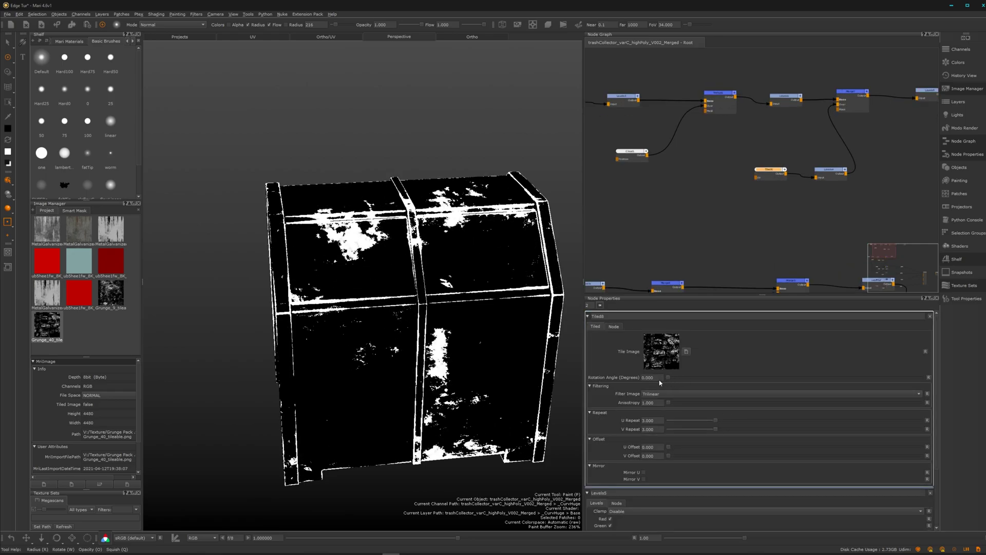
click(633, 152)
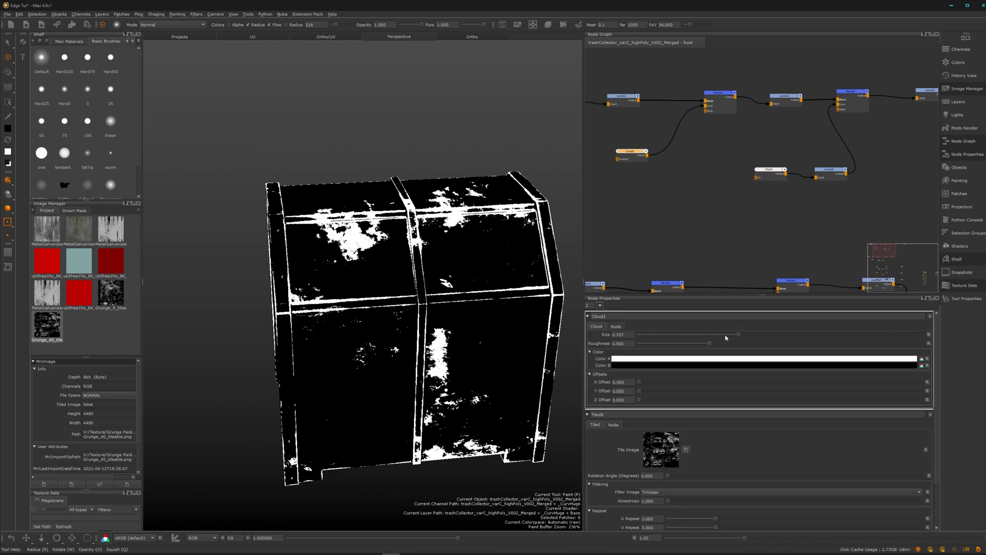
drag(709, 343, 736, 339)
alt+right_drag(457, 312, 374, 313)
alt+drag(374, 312, 389, 304)
alt+right_drag(389, 304, 478, 311)
alt+drag(417, 311, 429, 311)
alt+middle_drag(430, 311, 390, 253)
alt+right_drag(391, 252, 384, 263)
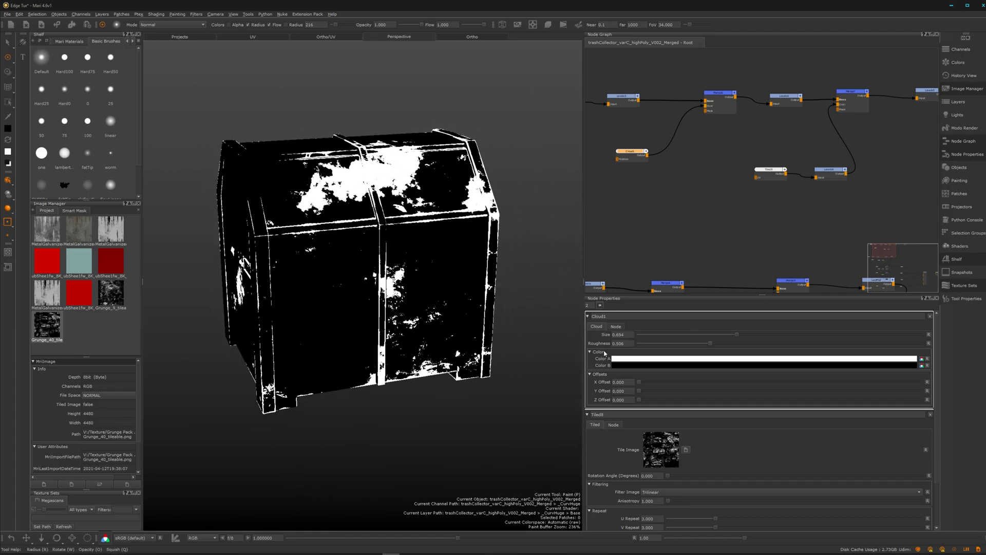